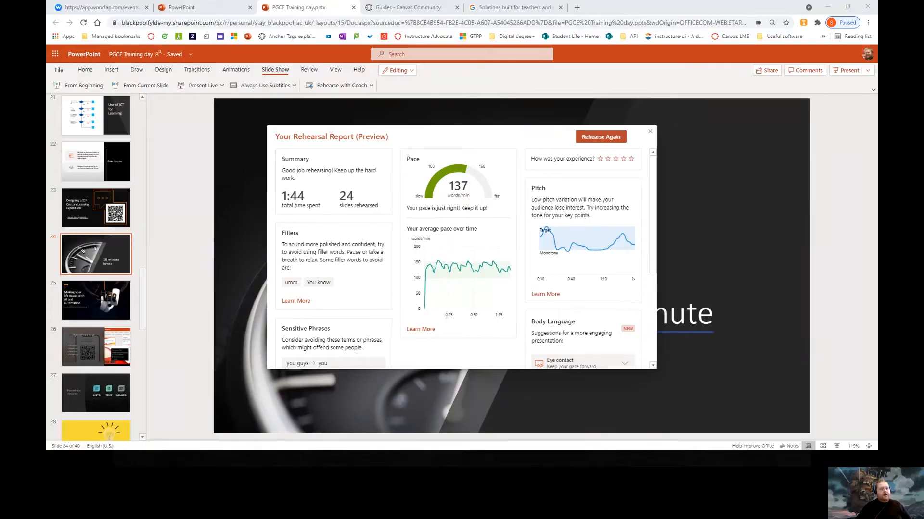
Bring the Excel window with the first-name and surname list onto the screen and maximize it
{"action": "left_click_drag", "start_coordinate": [47, 115], "coordinate": [553, 55]}
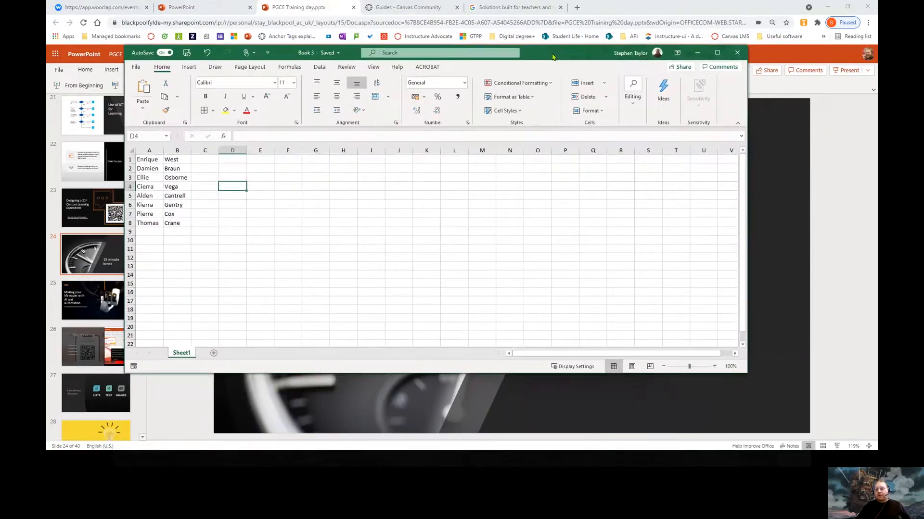
{"action": "left_click", "coordinate": [717, 53]}
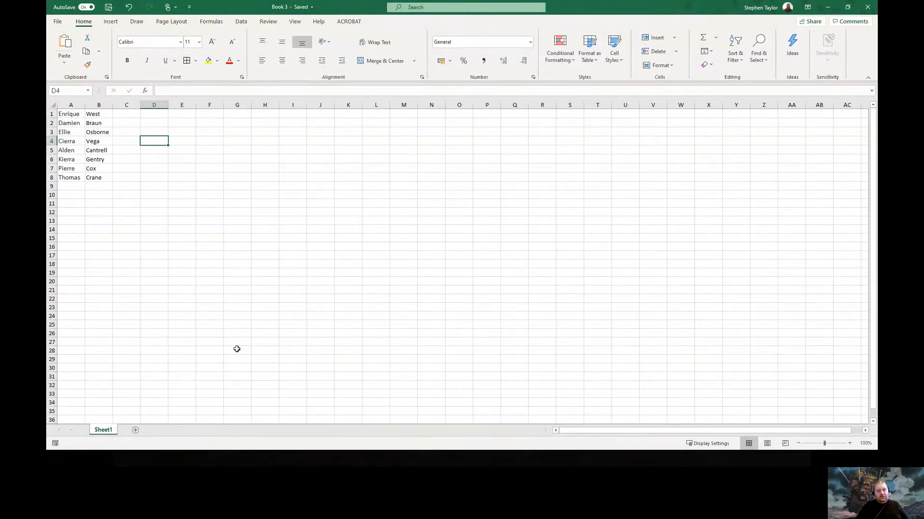
Convert A1:B8 into a table without a header row, adding Column1 and Column2 headers
{"action": "left_click", "coordinate": [72, 114]}
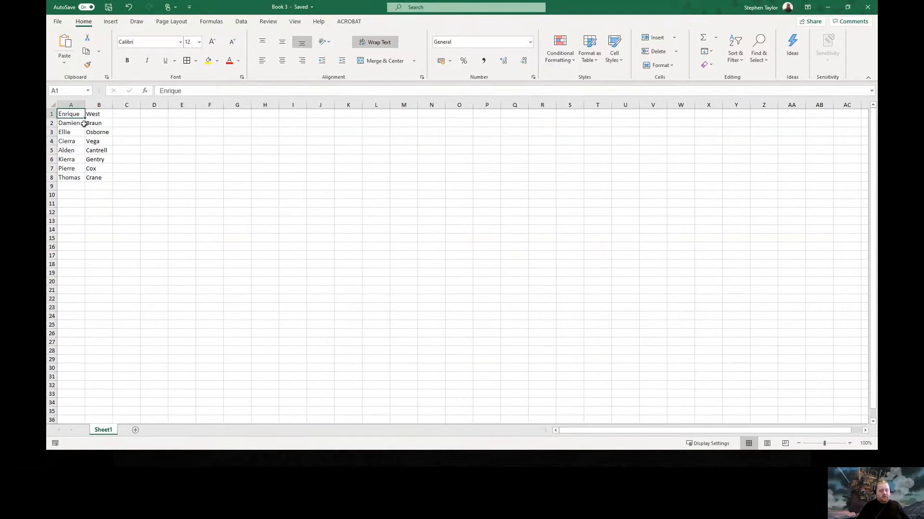
{"action": "key", "text": "shift+Right"}
{"action": "key", "text": "shift+Down"}
{"action": "key", "text": "shift+Down"}
{"action": "key", "text": "shift+Down"}
{"action": "key", "text": "shift+Down"}
{"action": "key", "text": "shift+Down"}
{"action": "key", "text": "shift+Down"}
{"action": "key", "text": "shift+Down"}
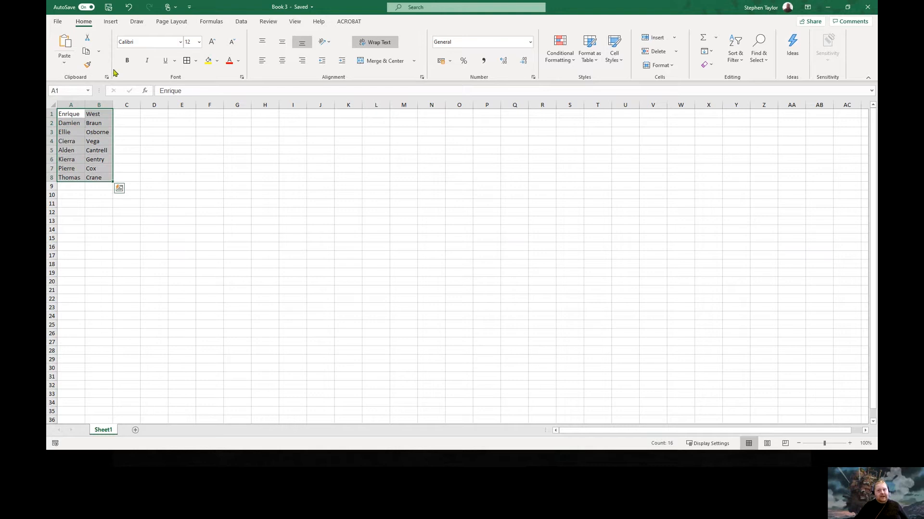
{"action": "left_click", "coordinate": [110, 22]}
{"action": "left_click", "coordinate": [127, 46]}
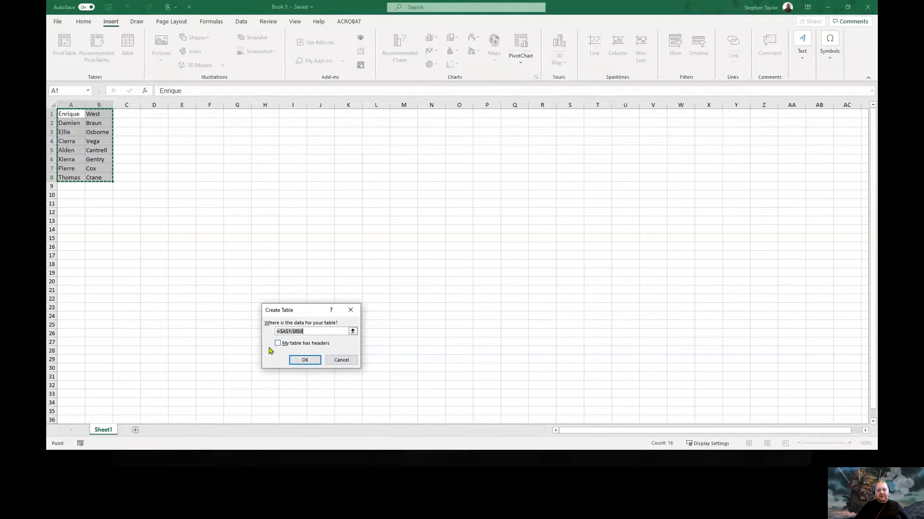
{"action": "left_click", "coordinate": [306, 361]}
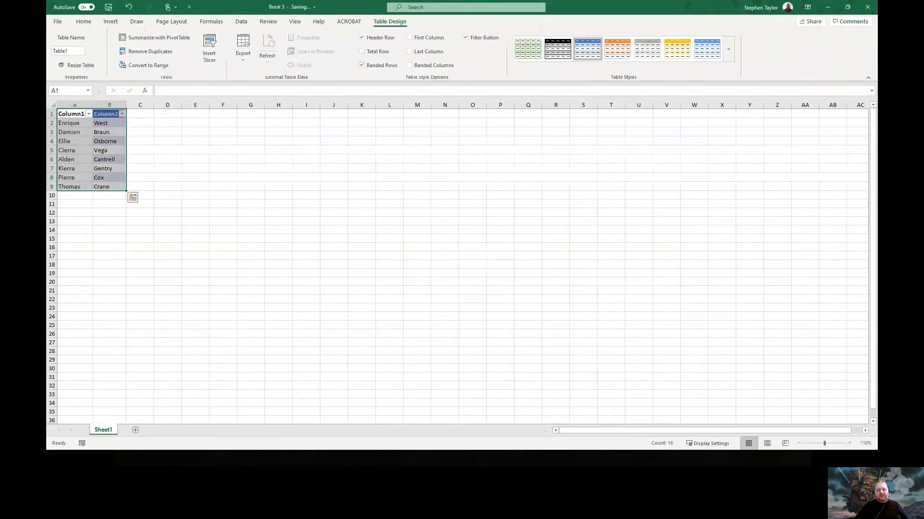
{"action": "left_click", "coordinate": [167, 205]}
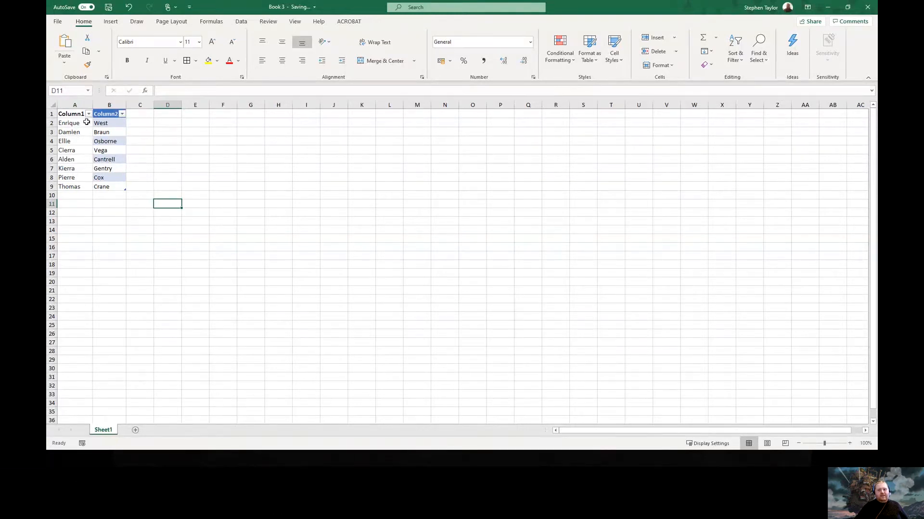
Enter the first two people's full names in C2 and C3, then accept Flash Fill for the remaining rows
{"action": "left_click", "coordinate": [95, 123]}
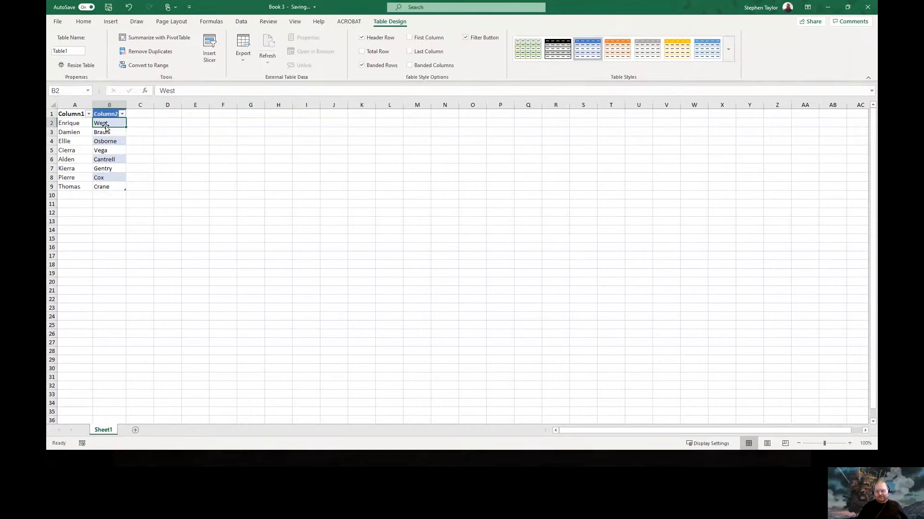
{"action": "key", "text": "Right"}
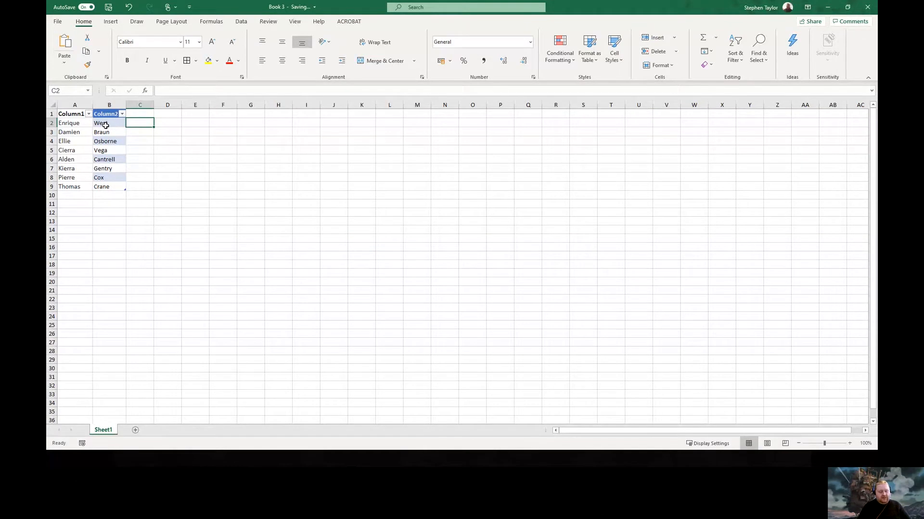
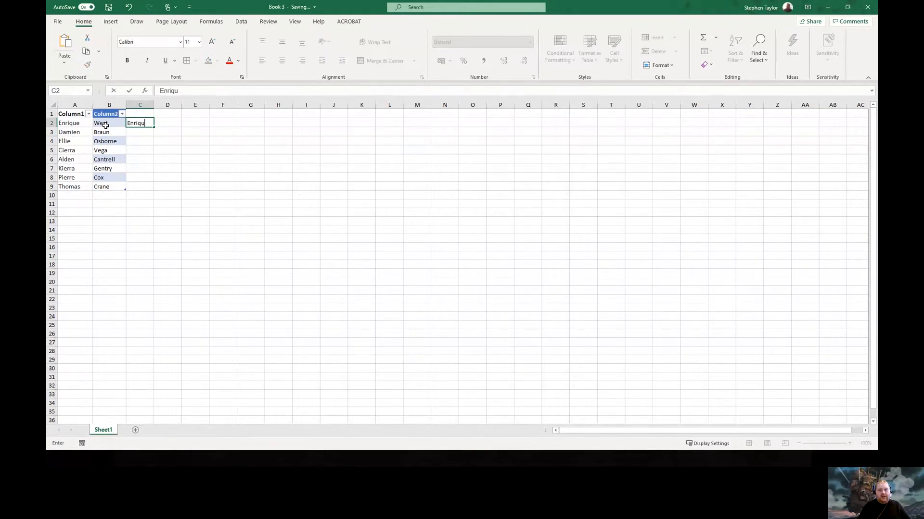
{"action": "key", "text": "Return"}
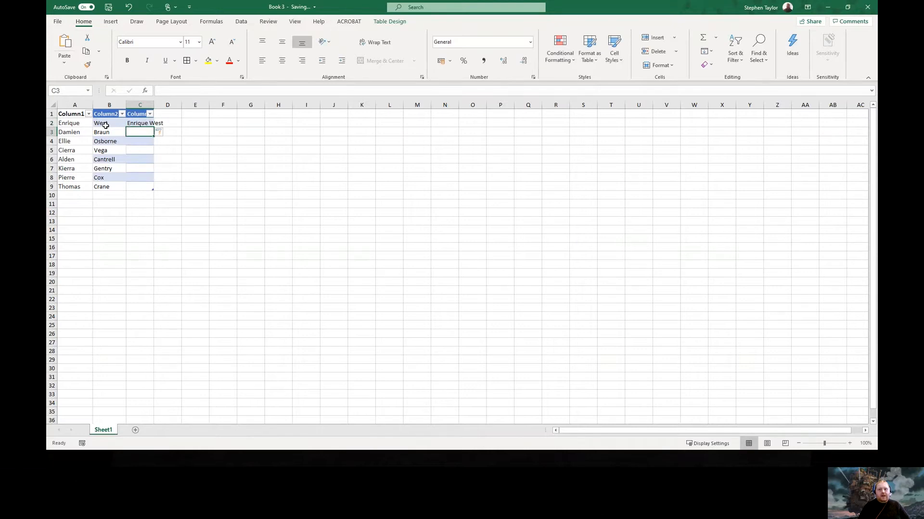
{"action": "left_click", "coordinate": [148, 124]}
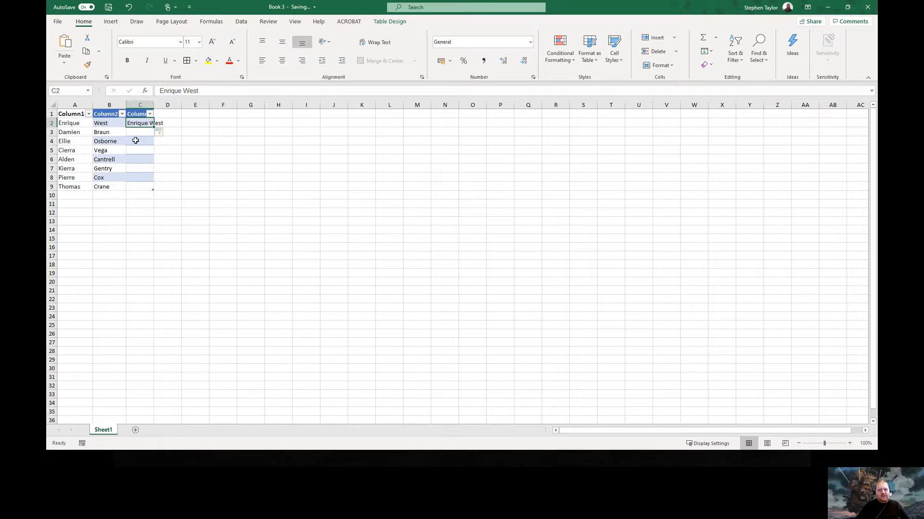
{"action": "left_click", "coordinate": [135, 132]}
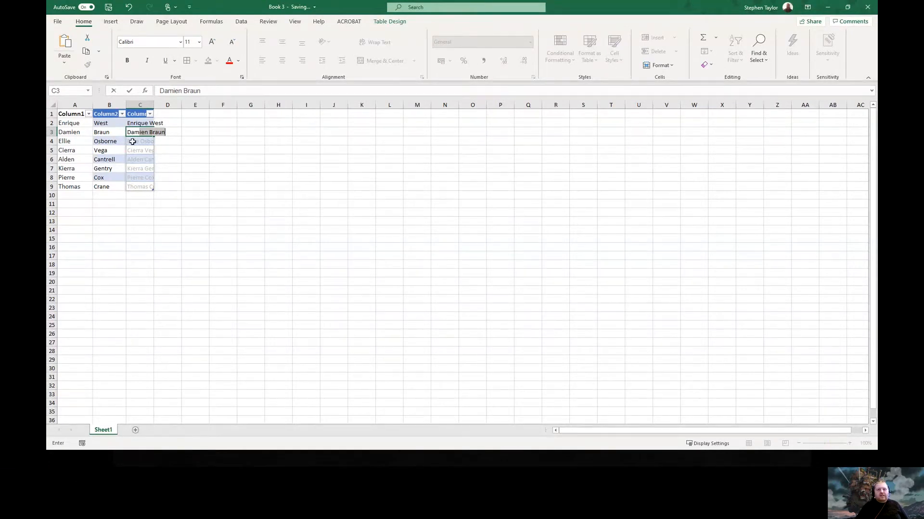
{"action": "left_click", "coordinate": [183, 188]}
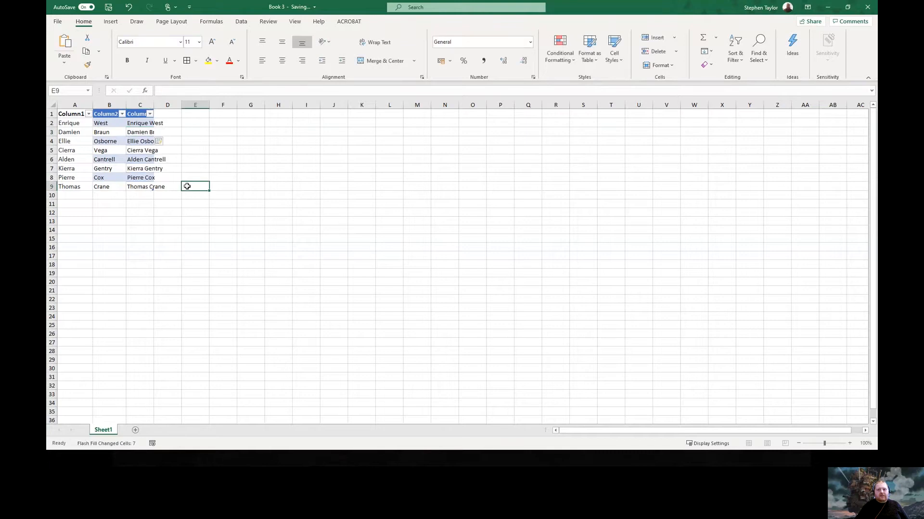
{"action": "left_click", "coordinate": [147, 123]}
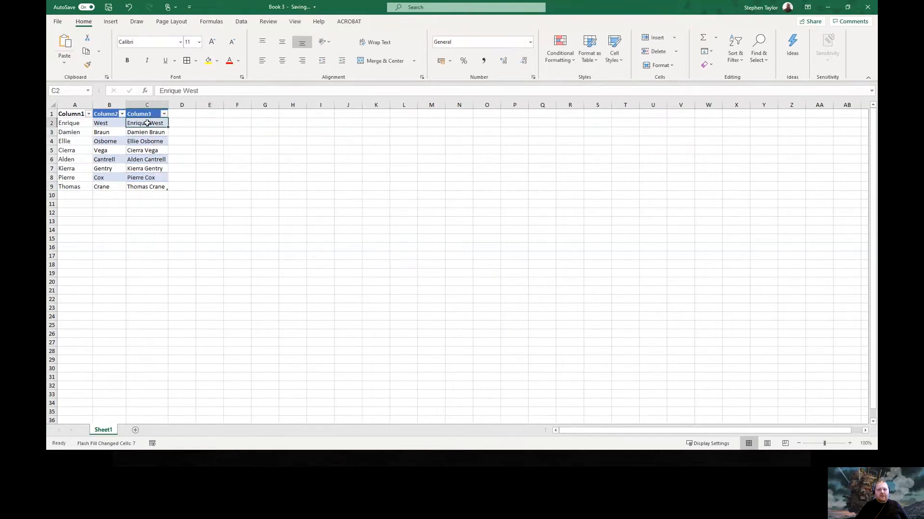
{"action": "key", "text": "Down"}
{"action": "key", "text": "Down"}
{"action": "key", "text": "Down"}
{"action": "key", "text": "Down"}
{"action": "key", "text": "Down"}
{"action": "key", "text": "Down"}
{"action": "key", "text": "Down"}
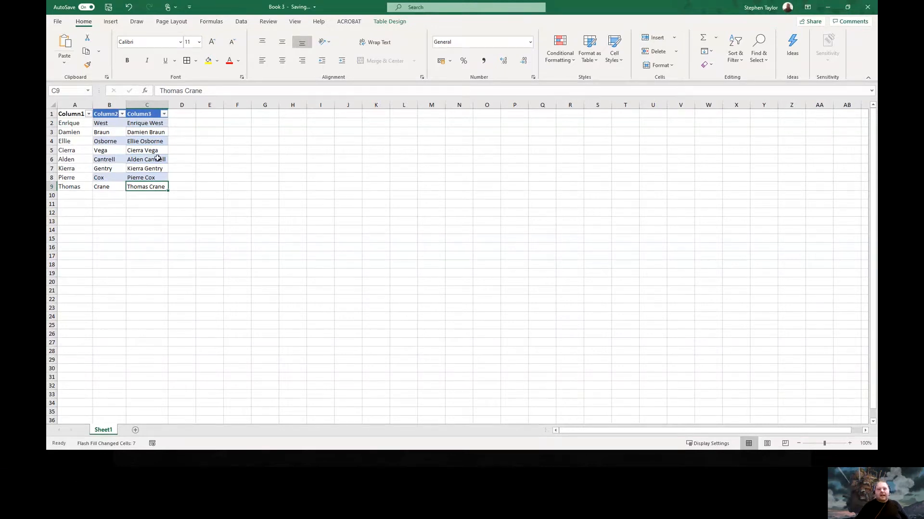
Type the first person's e-mail in D2, Flash Fill the rest, and autofit column D
{"action": "left_click", "coordinate": [182, 125]}
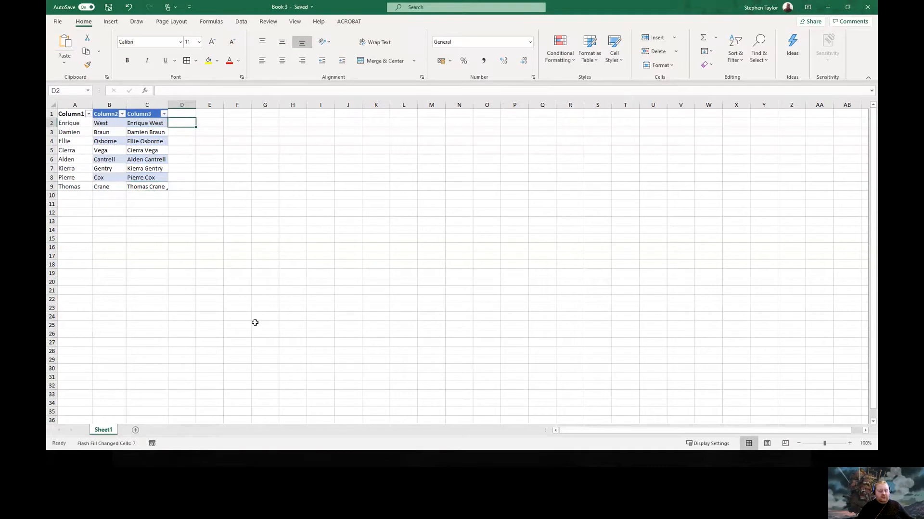
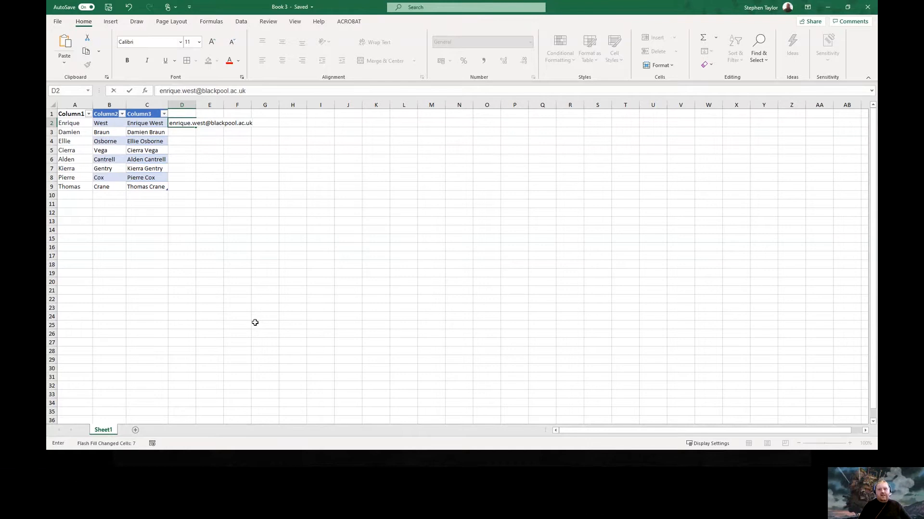
{"action": "key", "text": "Return"}
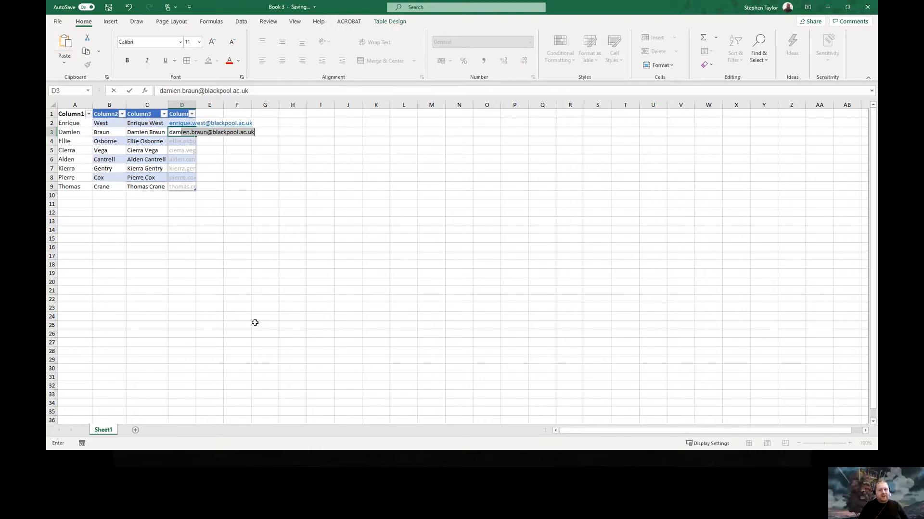
{"action": "key", "text": "Return"}
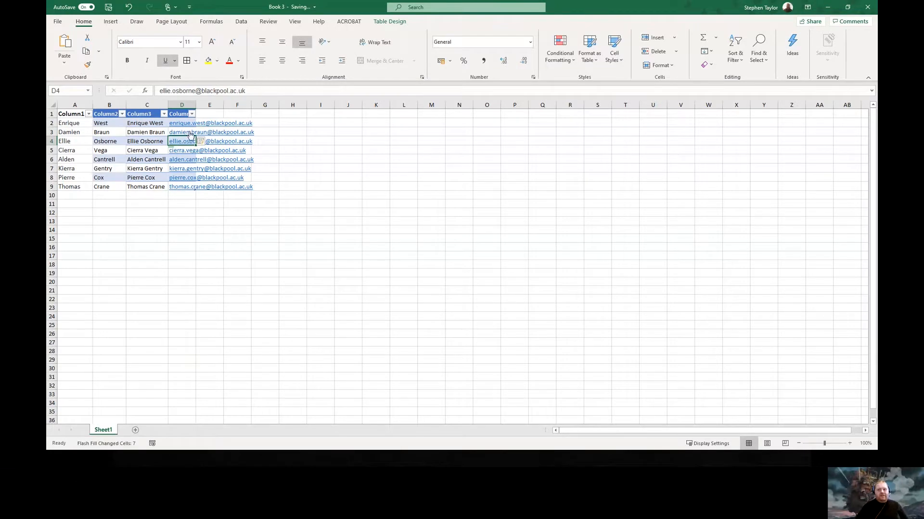
{"action": "double_click", "coordinate": [196, 105]}
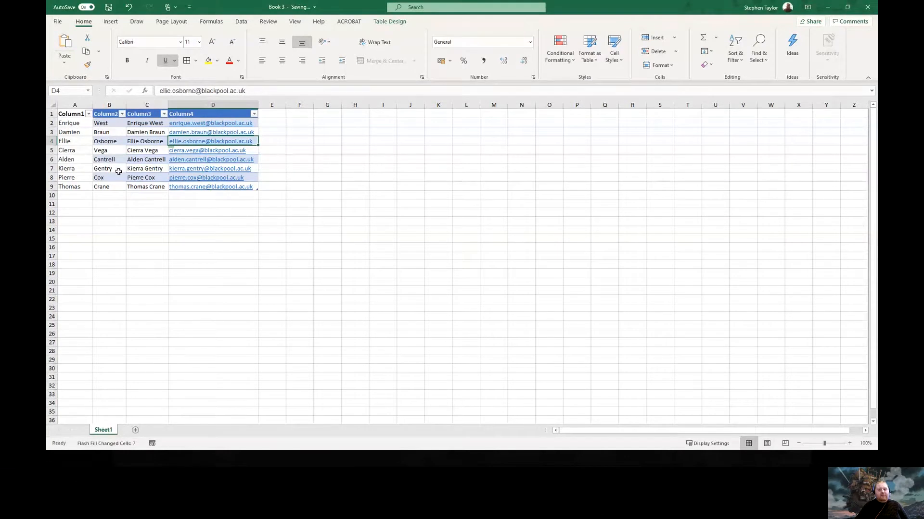
Enter the first-name initials E, D, E, C, A, K, P, C down column E
{"action": "left_click", "coordinate": [268, 122]}
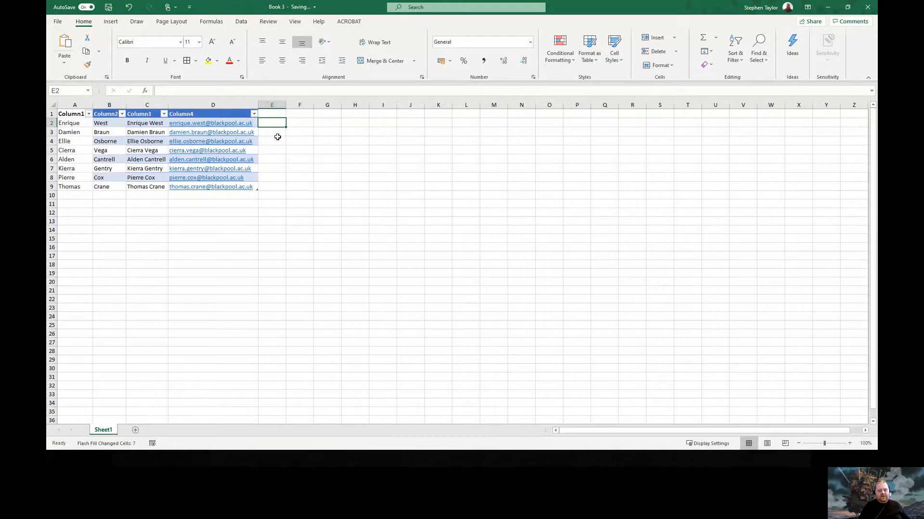
{"action": "type", "text": "E"}
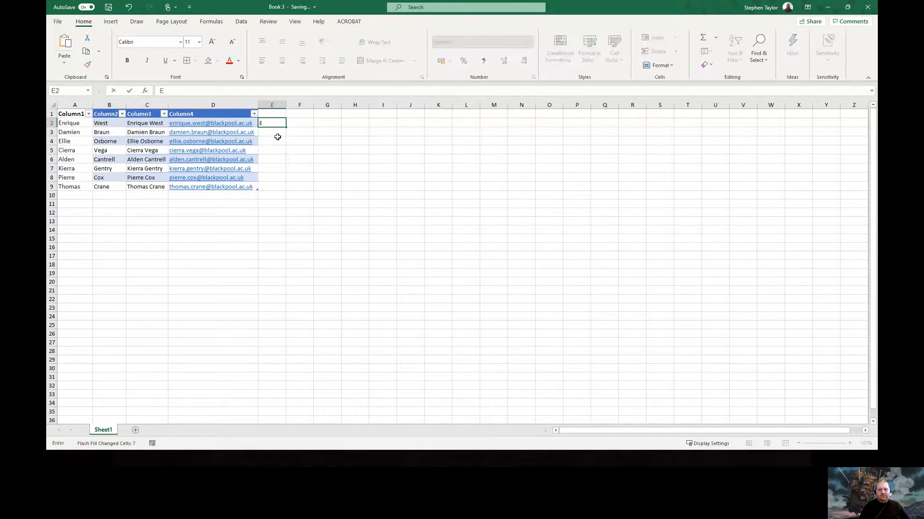
{"action": "key", "text": "Return"}
{"action": "type", "text": "D"}
{"action": "key", "text": "Return"}
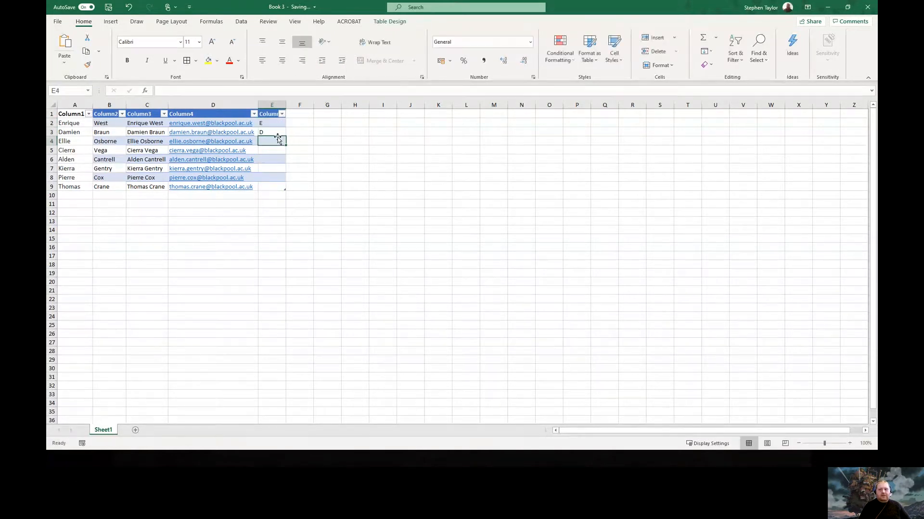
{"action": "type", "text": "E"}
{"action": "key", "text": "Return"}
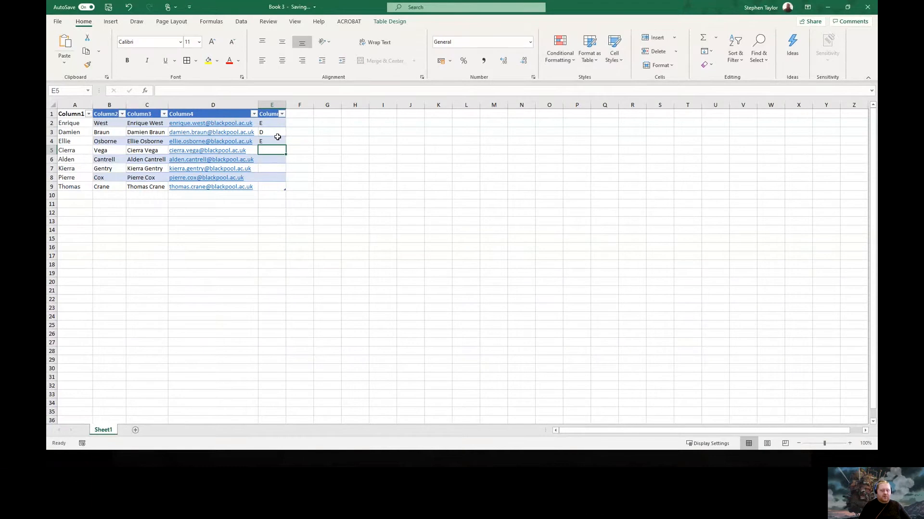
{"action": "type", "text": "C"}
{"action": "key", "text": "Return"}
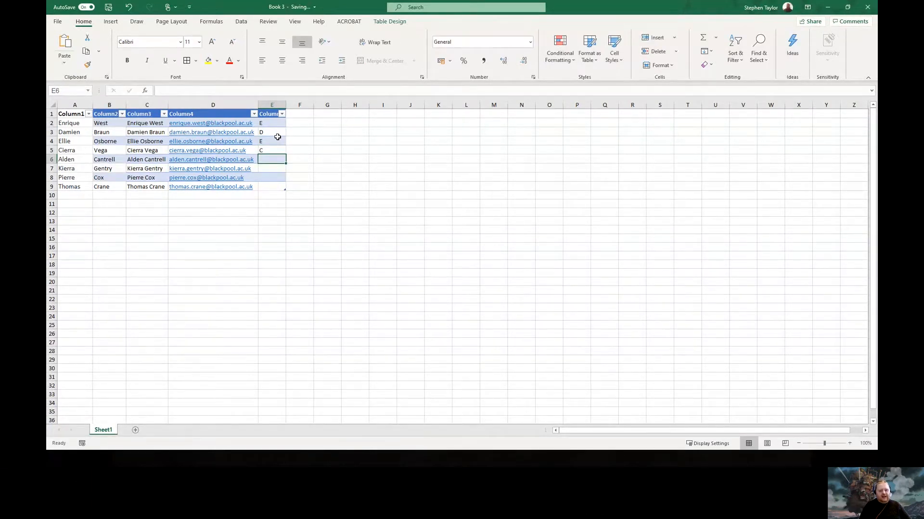
{"action": "type", "text": "A"}
{"action": "key", "text": "Return"}
{"action": "type", "text": "K"}
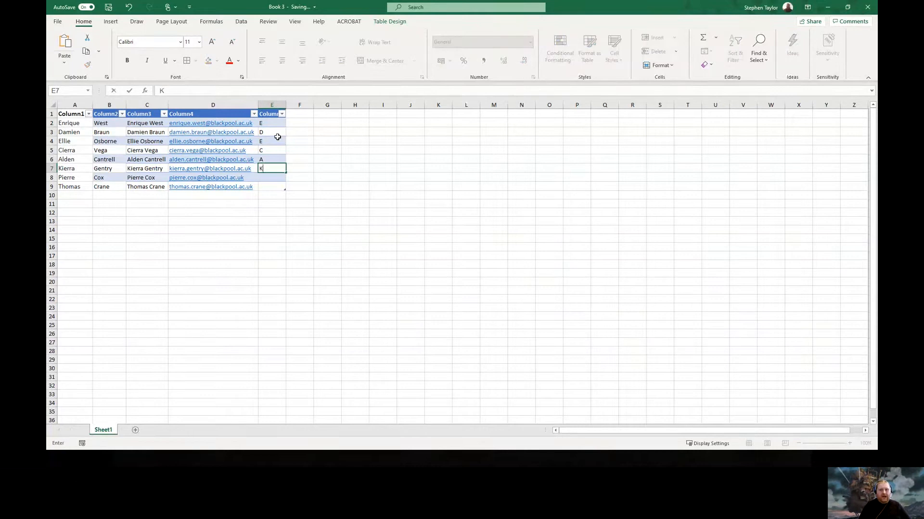
{"action": "key", "text": "Return"}
{"action": "type", "text": "P"}
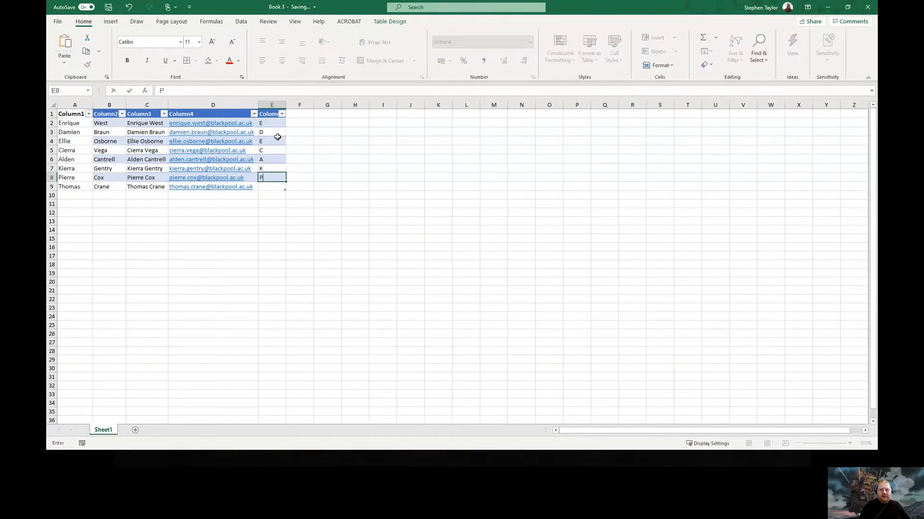
{"action": "key", "text": "Return"}
{"action": "type", "text": "C"}
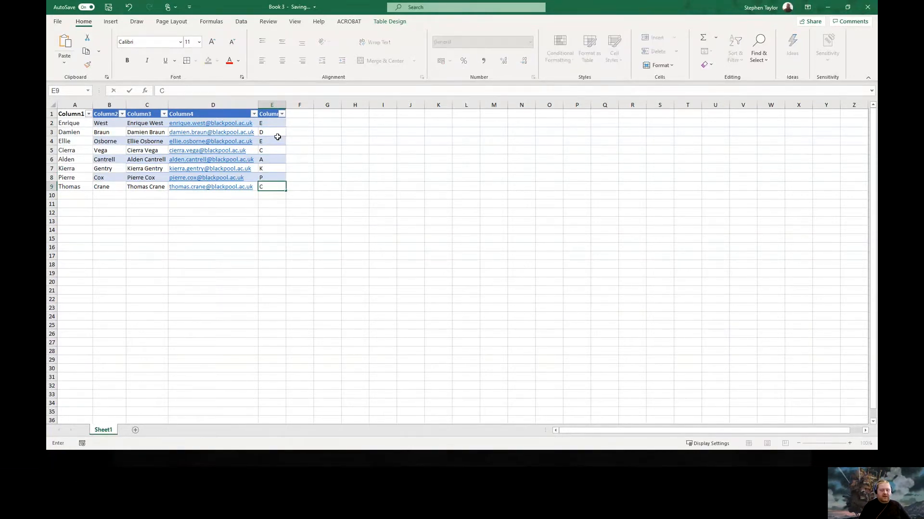
{"action": "key", "text": "Right"}
{"action": "key", "text": "Up"}
{"action": "key", "text": "Up"}
{"action": "key", "text": "Up"}
{"action": "key", "text": "Up"}
{"action": "key", "text": "Up"}
{"action": "key", "text": "Up"}
{"action": "key", "text": "Up"}
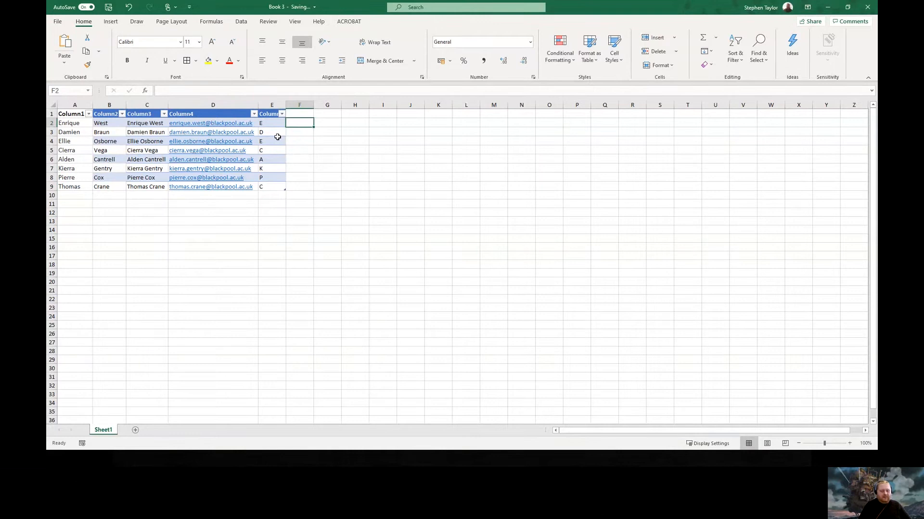
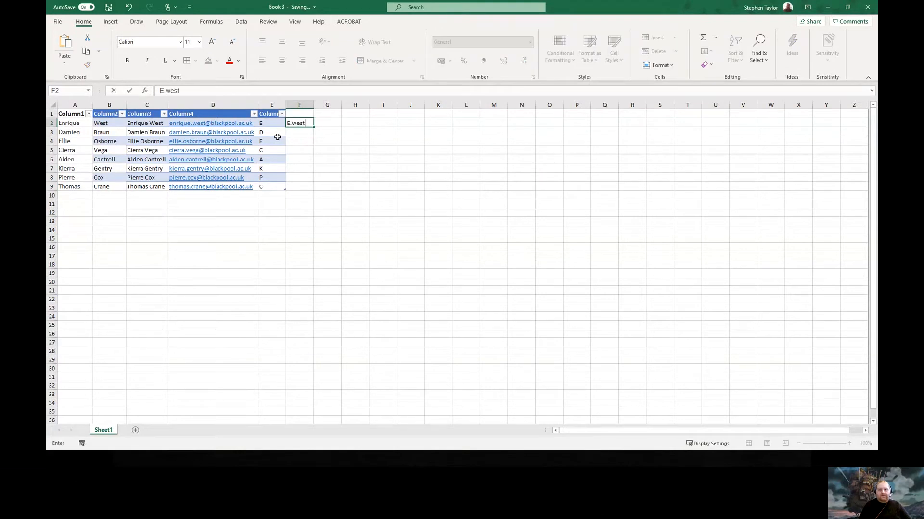
Enter the first two initial-dot-surname usernames in F2 and F3 and accept the Flash Fill
{"action": "key", "text": "Return"}
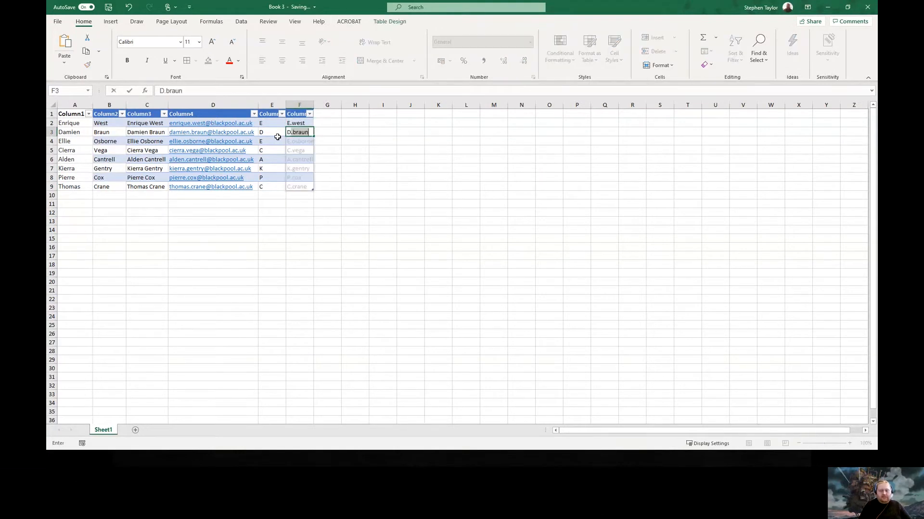
{"action": "key", "text": "Return"}
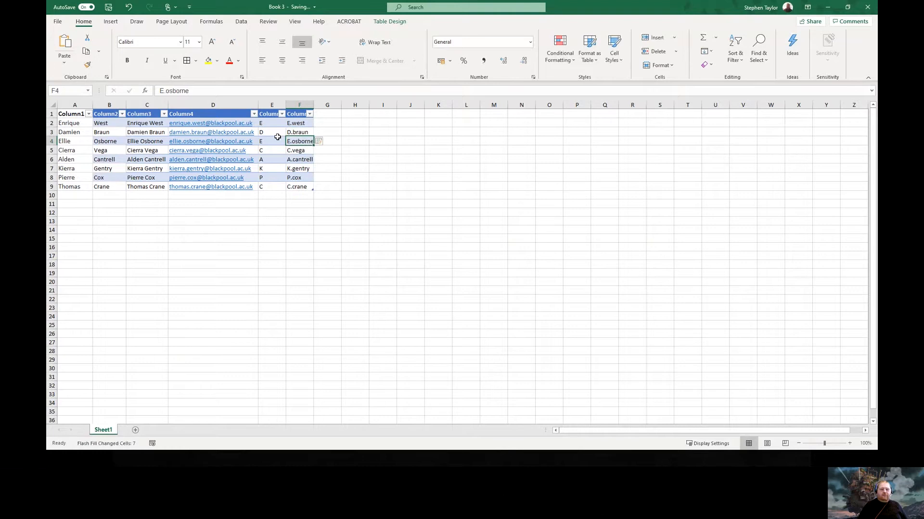
Check the Flash-filled usernames by stepping through column F and along row 2
{"action": "key", "text": "Down"}
{"action": "key", "text": "Down"}
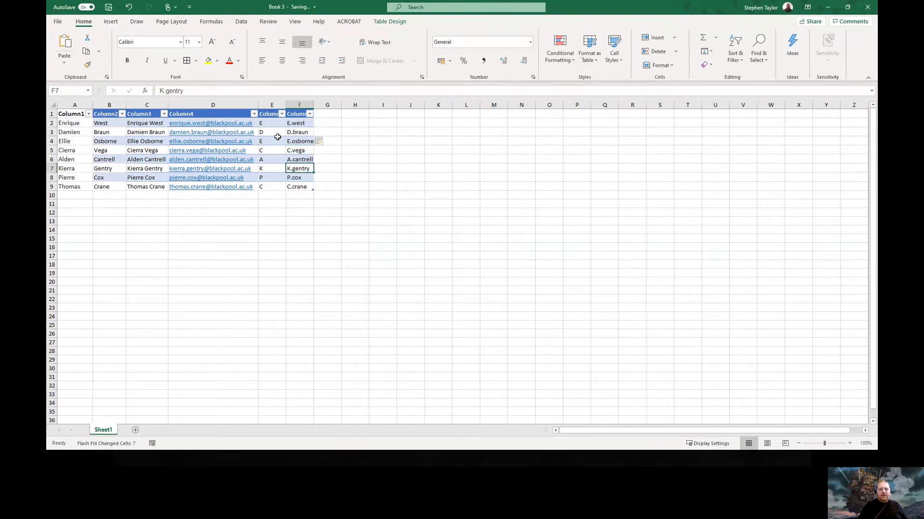
{"action": "key", "text": "Up"}
{"action": "key", "text": "Up"}
{"action": "key", "text": "Up"}
{"action": "key", "text": "Up"}
{"action": "key", "text": "Up"}
{"action": "key", "text": "Up"}
{"action": "key", "text": "Right"}
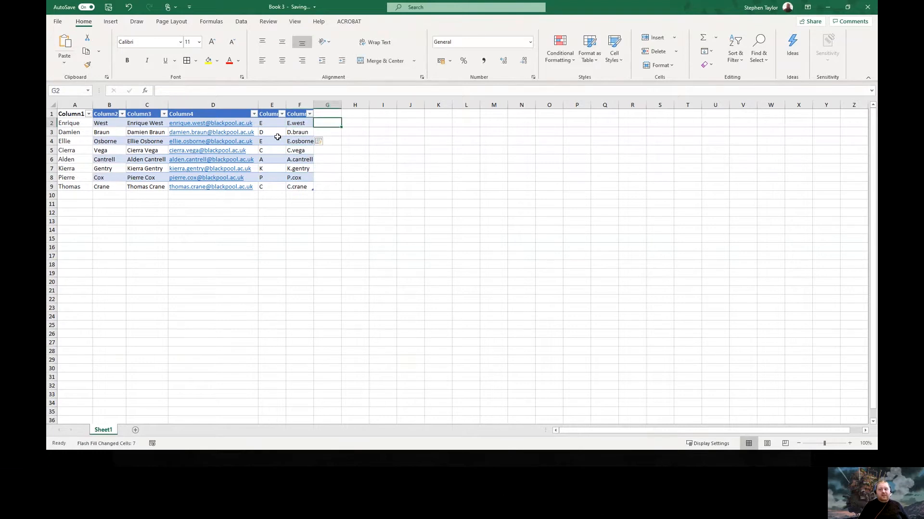
{"action": "key", "text": "Left"}
{"action": "key", "text": "Left"}
{"action": "key", "text": "Left"}
{"action": "key", "text": "Left"}
{"action": "key", "text": "Right"}
{"action": "key", "text": "Right"}
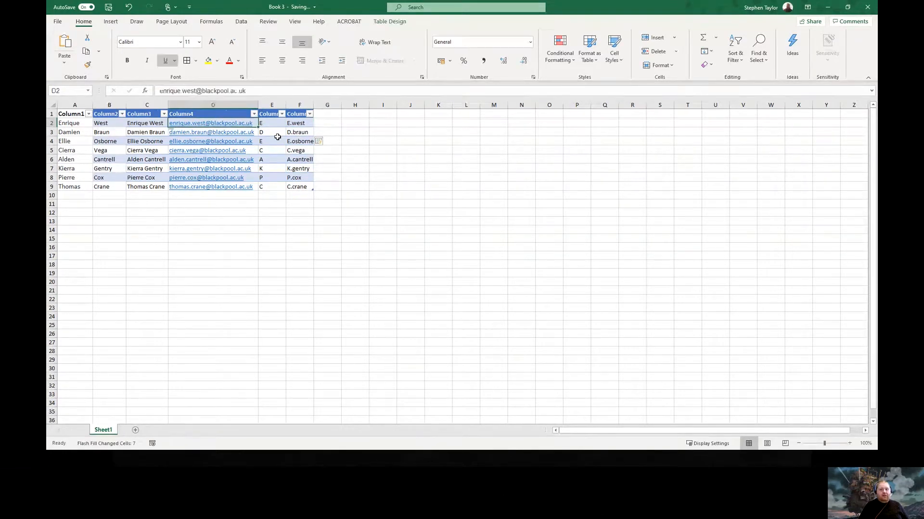
{"action": "key", "text": "Right"}
{"action": "key", "text": "Right"}
{"action": "key", "text": "Left"}
{"action": "key", "text": "Left"}
{"action": "key", "text": "Right"}
{"action": "key", "text": "Right"}
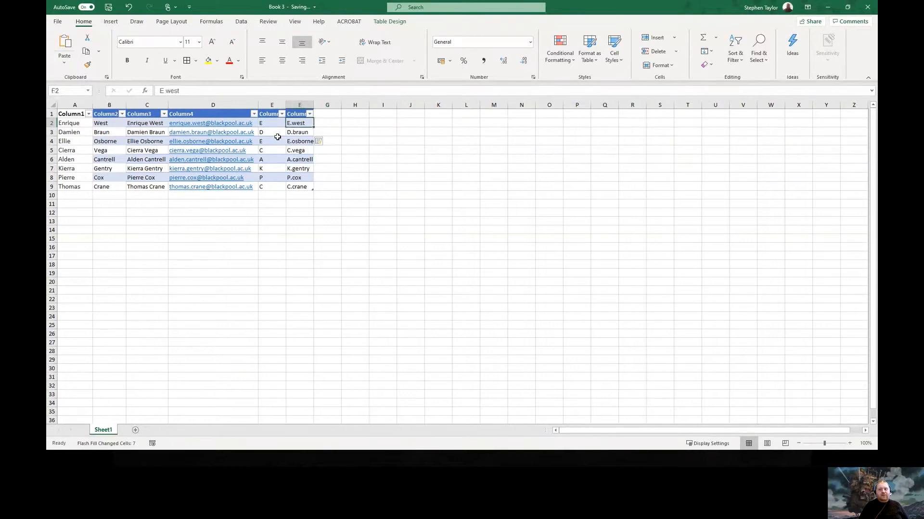
{"action": "key", "text": "Down"}
{"action": "key", "text": "Down"}
{"action": "key", "text": "Down"}
{"action": "key", "text": "Down"}
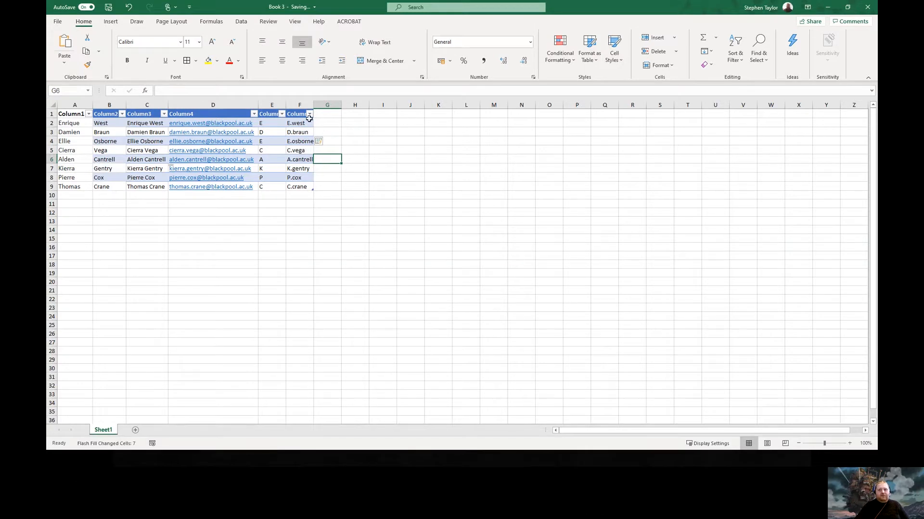
{"action": "left_click", "coordinate": [322, 125]}
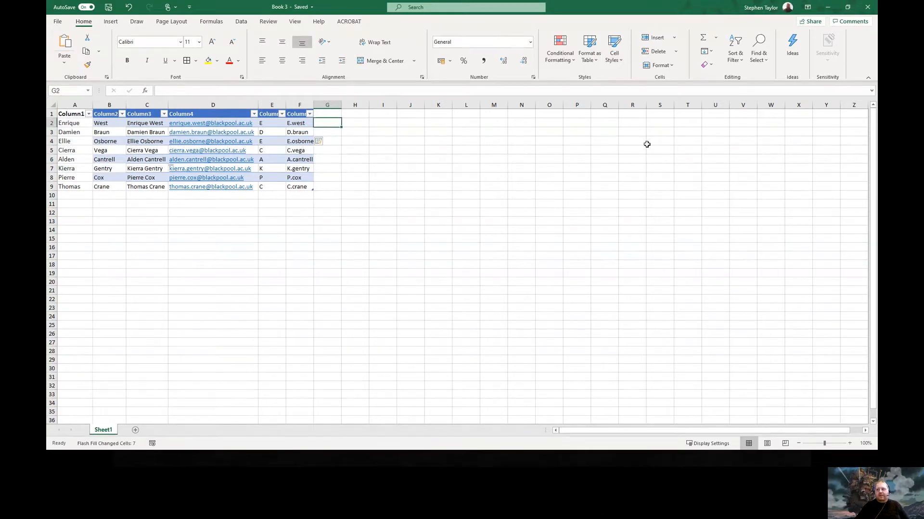
{"action": "left_click", "coordinate": [711, 51]}
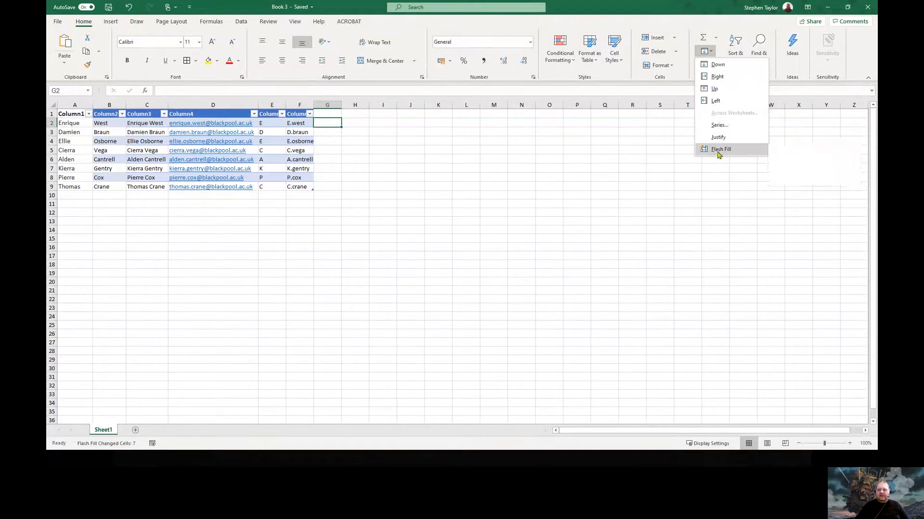
{"action": "left_click", "coordinate": [347, 151]}
{"action": "left_click", "coordinate": [342, 144]}
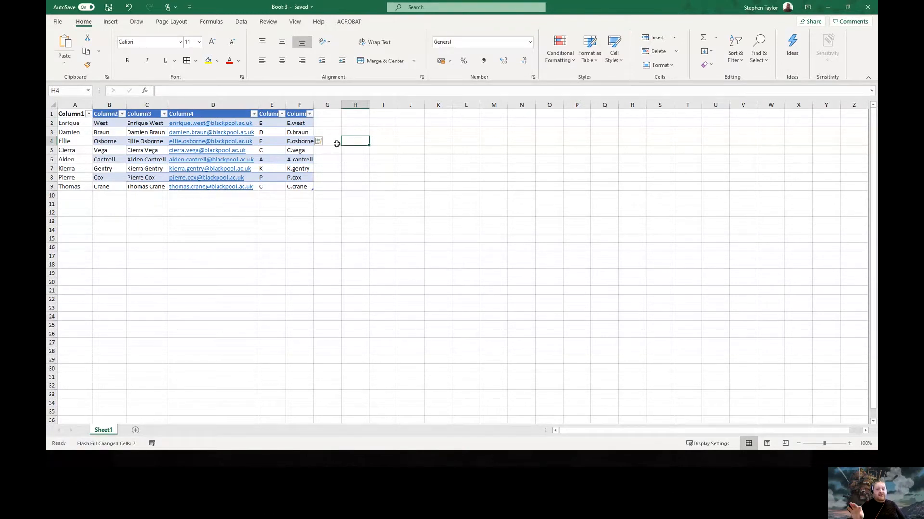
{"action": "left_click", "coordinate": [89, 115]}
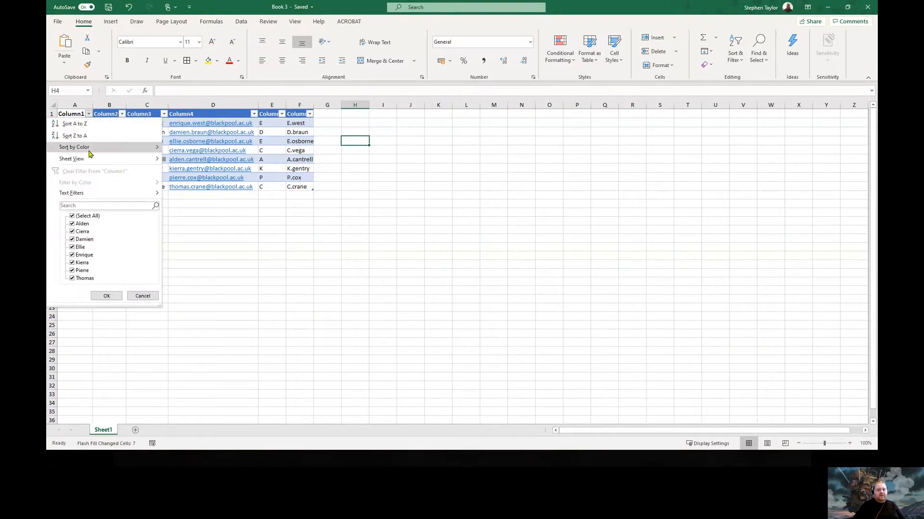
{"action": "left_click", "coordinate": [243, 238]}
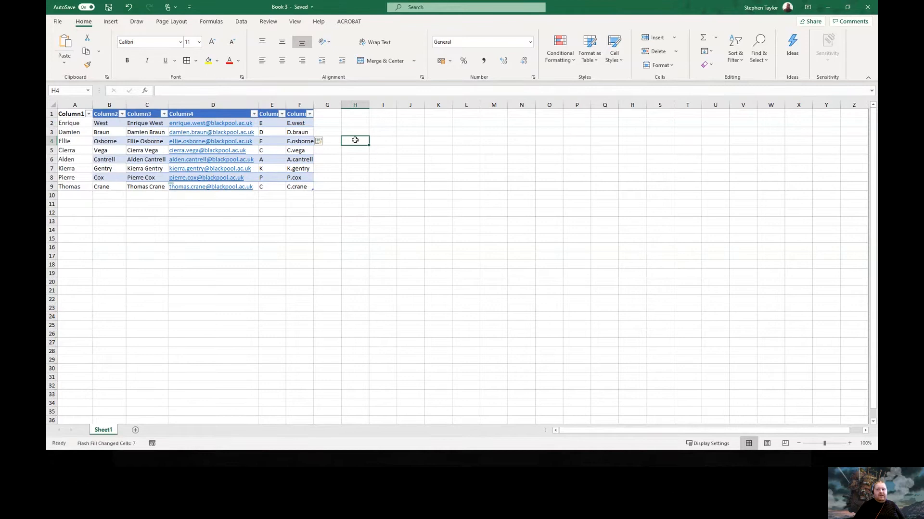
Cancel PivotTable creation, then preview the recommended Column1-by-Column5 count PivotTable and dismiss it
{"action": "left_click", "coordinate": [202, 113]}
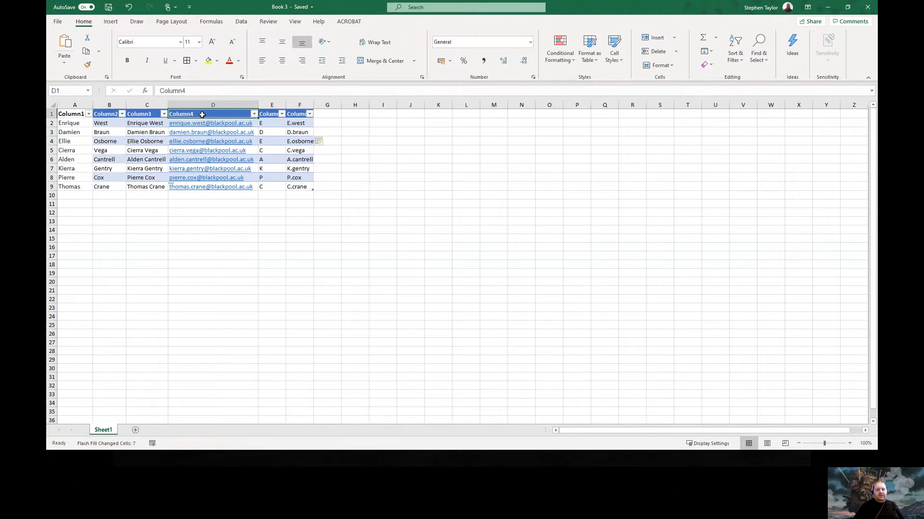
{"action": "left_click", "coordinate": [110, 24]}
{"action": "left_click", "coordinate": [64, 46]}
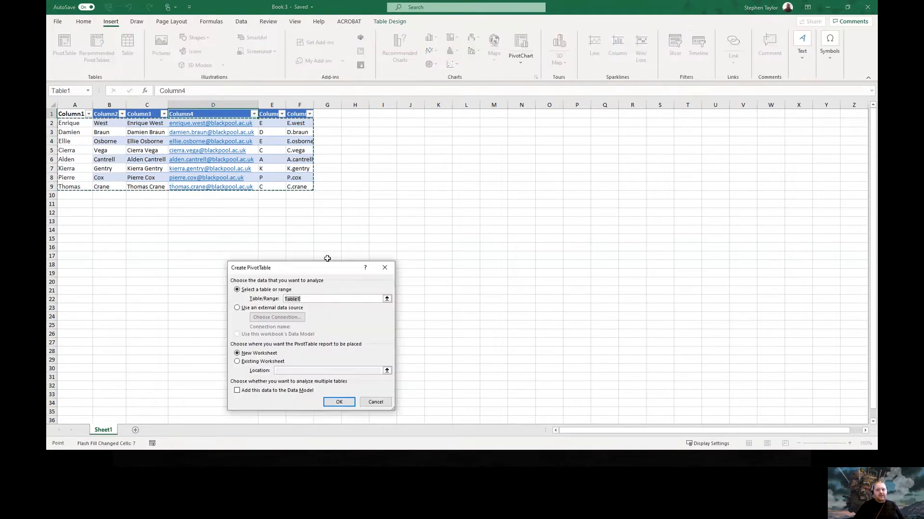
{"action": "left_click", "coordinate": [369, 407]}
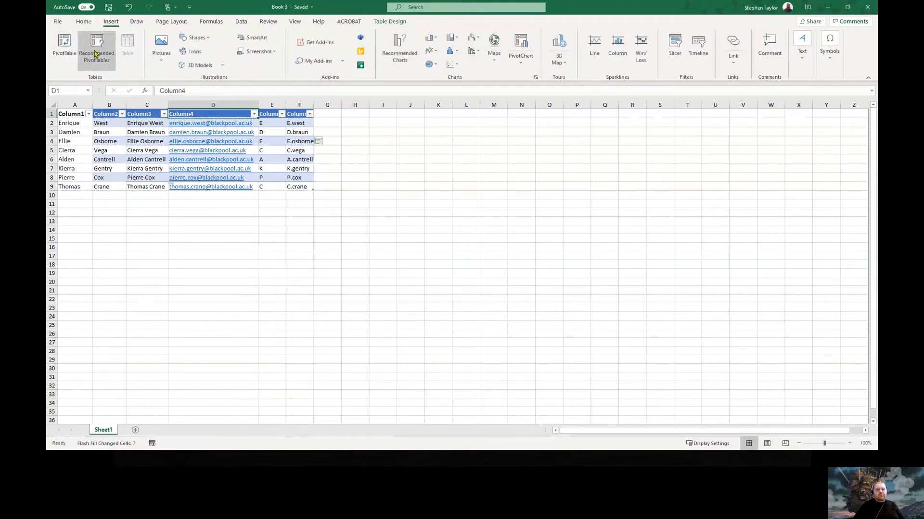
{"action": "left_click", "coordinate": [97, 47]}
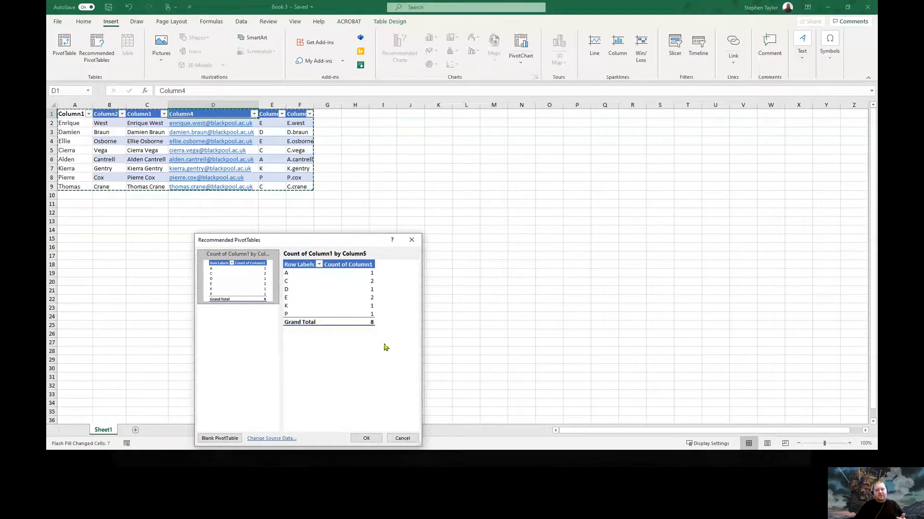
{"action": "left_click", "coordinate": [402, 438]}
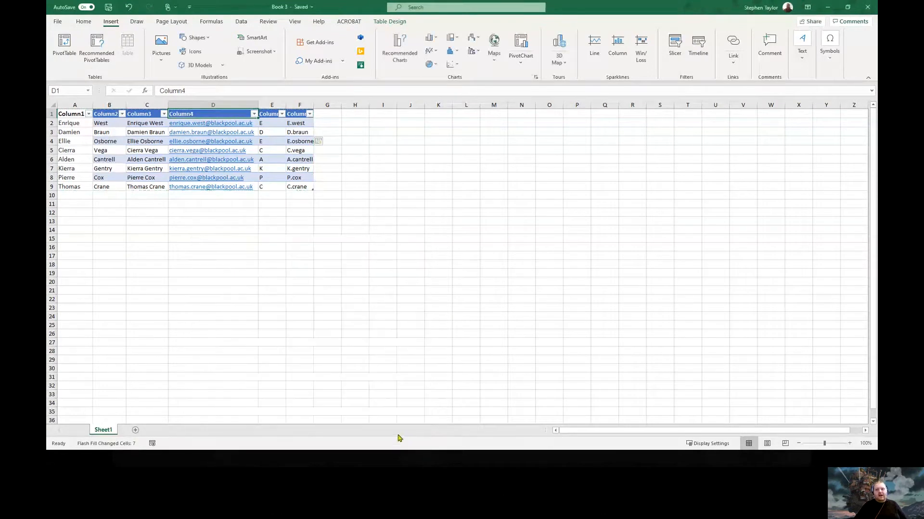
{"action": "left_click", "coordinate": [400, 55]}
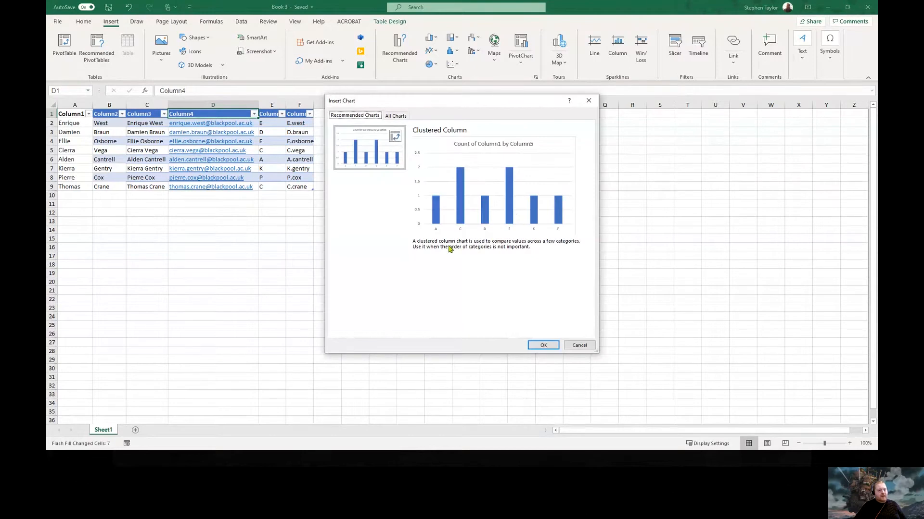
{"action": "left_click", "coordinate": [580, 345]}
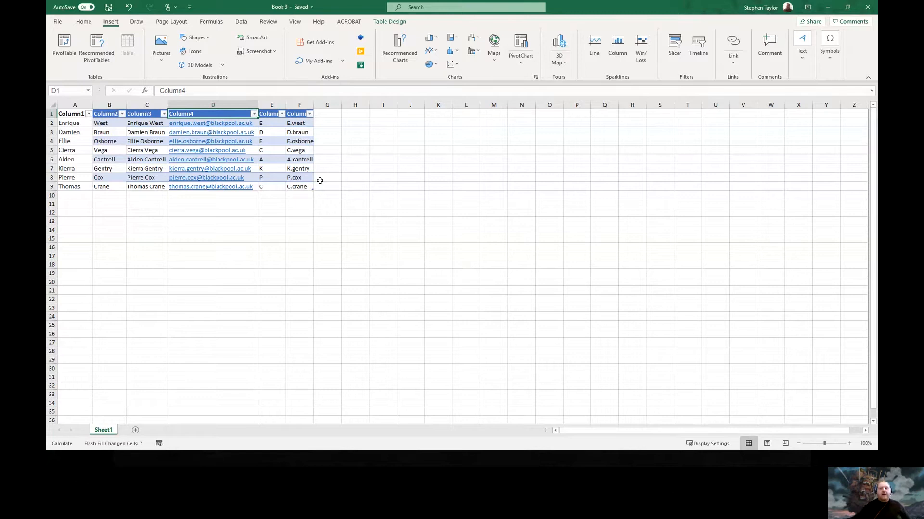
Select the table's column F, extend the selection across the headers, then return to a single cell
{"action": "left_click", "coordinate": [305, 151]}
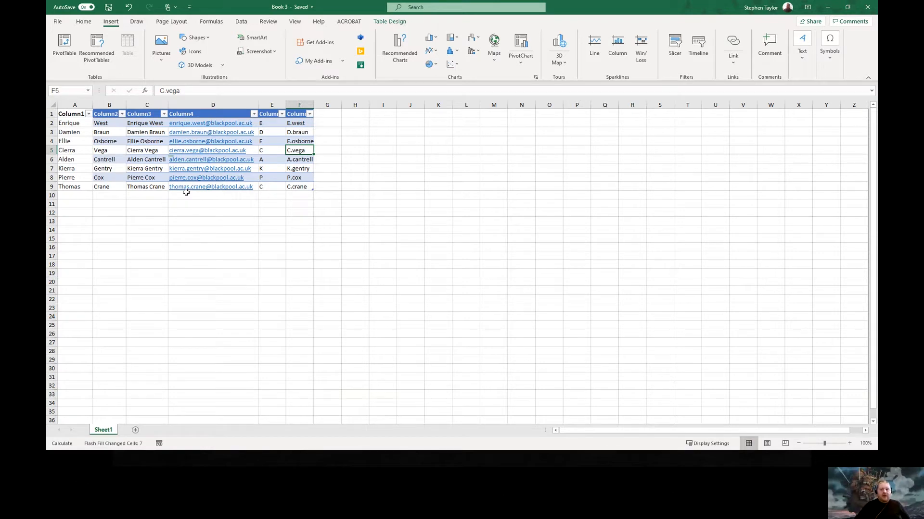
{"action": "left_click", "coordinate": [301, 109]}
{"action": "left_click_drag", "start_coordinate": [299, 114], "coordinate": [62, 183]}
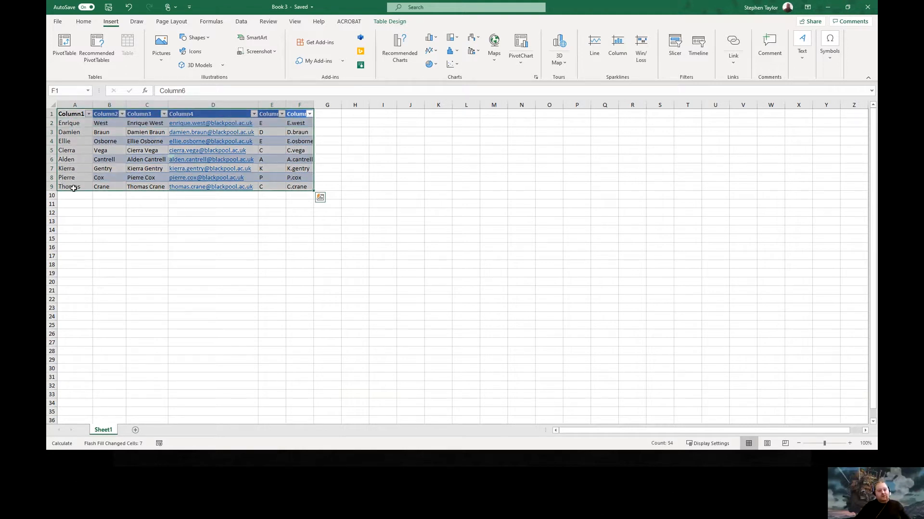
{"action": "left_click", "coordinate": [297, 185]}
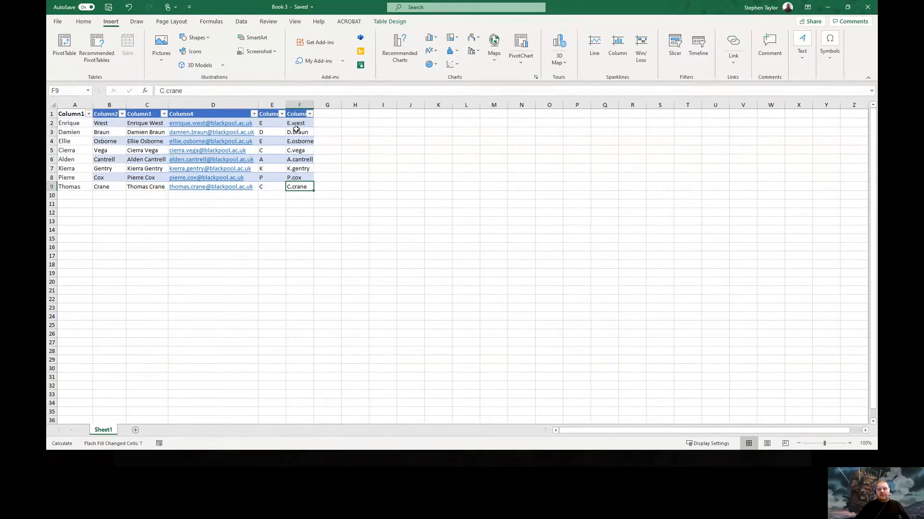
Enter 1, 2, 1, 1, 0, 1, 1, 1 into G2:G9 as a new table column
{"action": "left_click", "coordinate": [326, 123]}
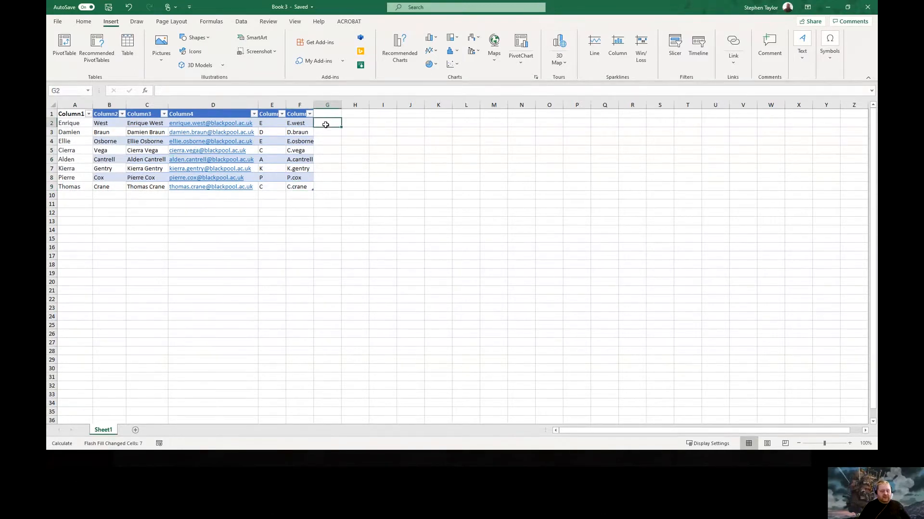
{"action": "type", "text": "1"}
{"action": "key", "text": "Return"}
{"action": "type", "text": "2"}
{"action": "key", "text": "Return"}
{"action": "type", "text": "1"}
{"action": "key", "text": "Return"}
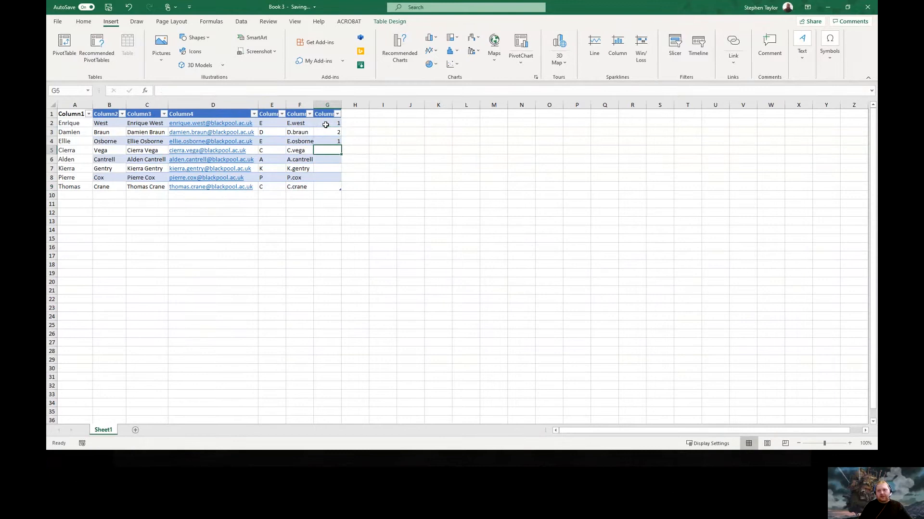
{"action": "type", "text": "1"}
{"action": "key", "text": "Return"}
{"action": "type", "text": "0"}
{"action": "key", "text": "Return"}
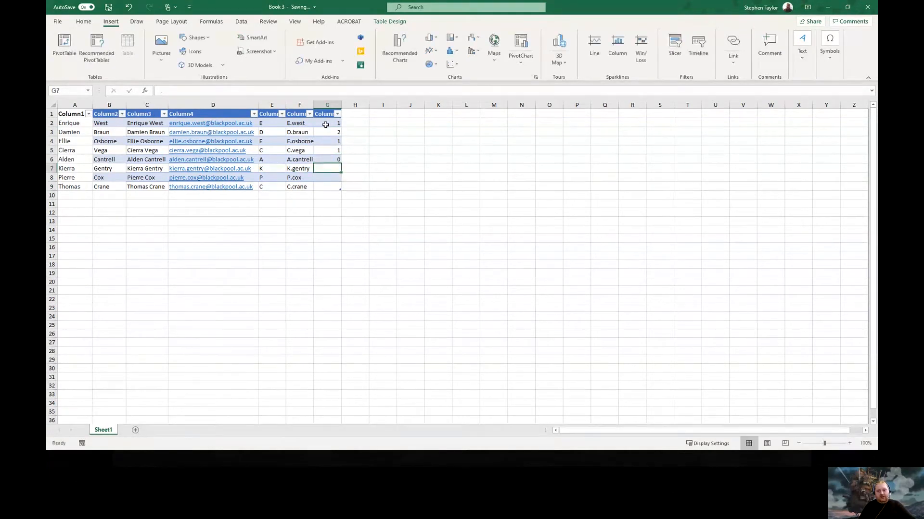
{"action": "type", "text": "1"}
{"action": "key", "text": "Return"}
{"action": "type", "text": "1"}
{"action": "key", "text": "Return"}
{"action": "type", "text": "1"}
{"action": "key", "text": "Return"}
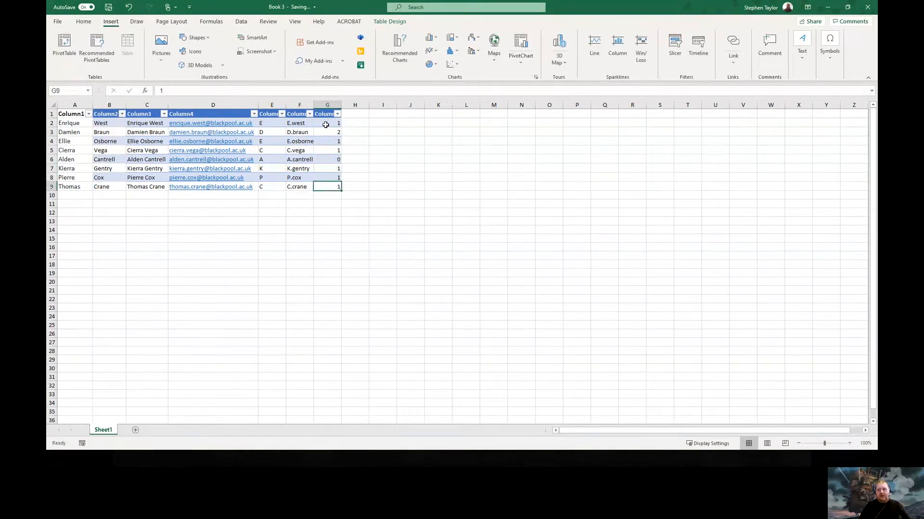
{"action": "key", "text": "Up"}
{"action": "key", "text": "Up"}
{"action": "key", "text": "Up"}
{"action": "key", "text": "Up"}
{"action": "key", "text": "Up"}
{"action": "key", "text": "Up"}
{"action": "key", "text": "Up"}
{"action": "left_click", "coordinate": [326, 125]}
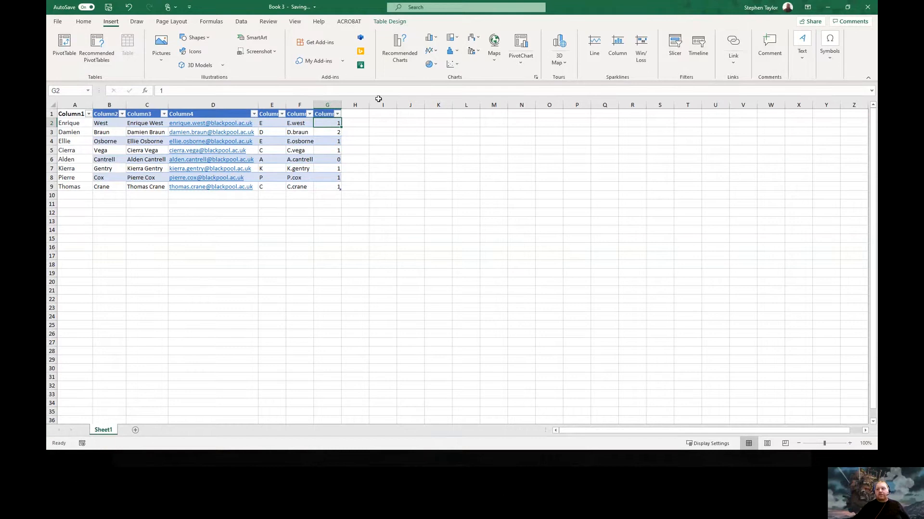
Apply Green Gradient Fill data bars to cell G2 via Conditional Formatting
{"action": "left_click", "coordinate": [84, 22]}
{"action": "left_click", "coordinate": [565, 63]}
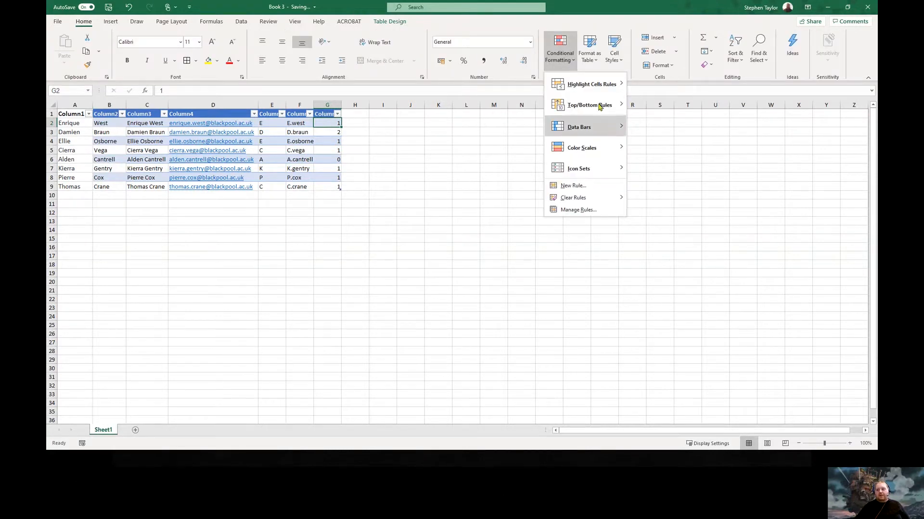
{"action": "mouse_move", "coordinate": [597, 86]}
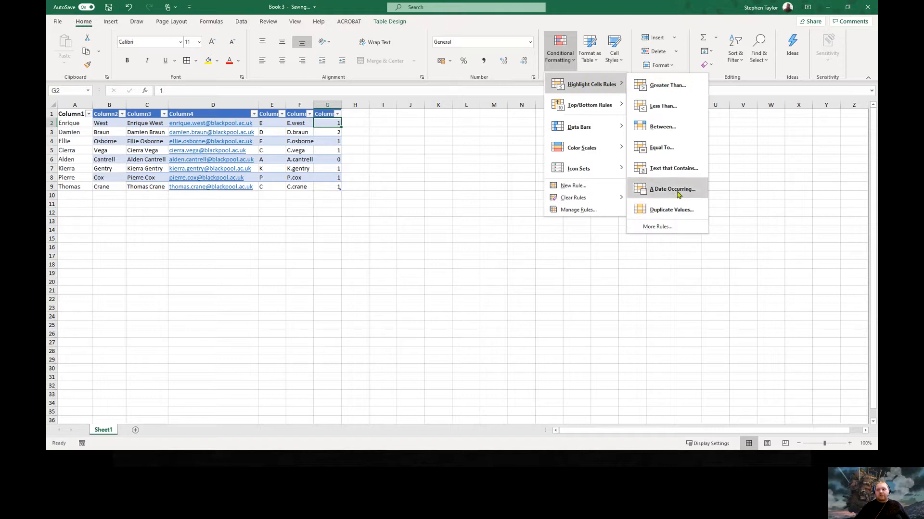
{"action": "mouse_move", "coordinate": [609, 106]}
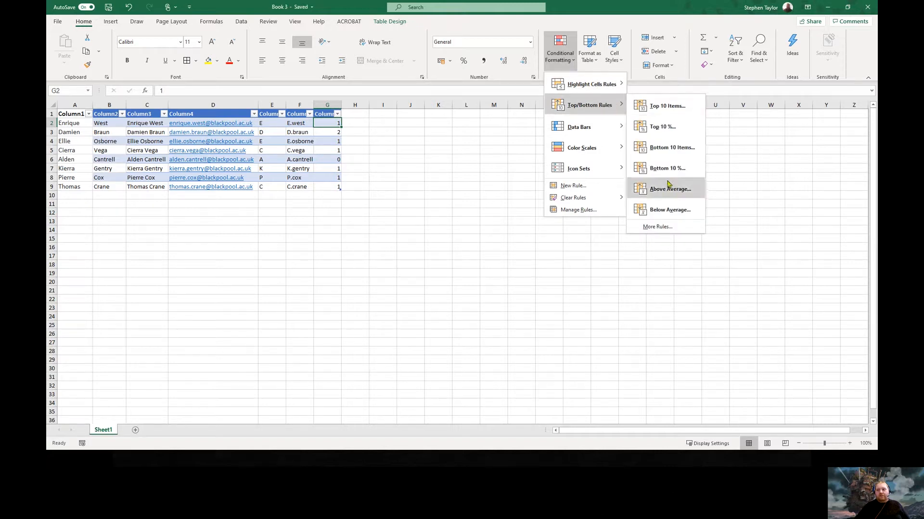
{"action": "mouse_move", "coordinate": [590, 133]}
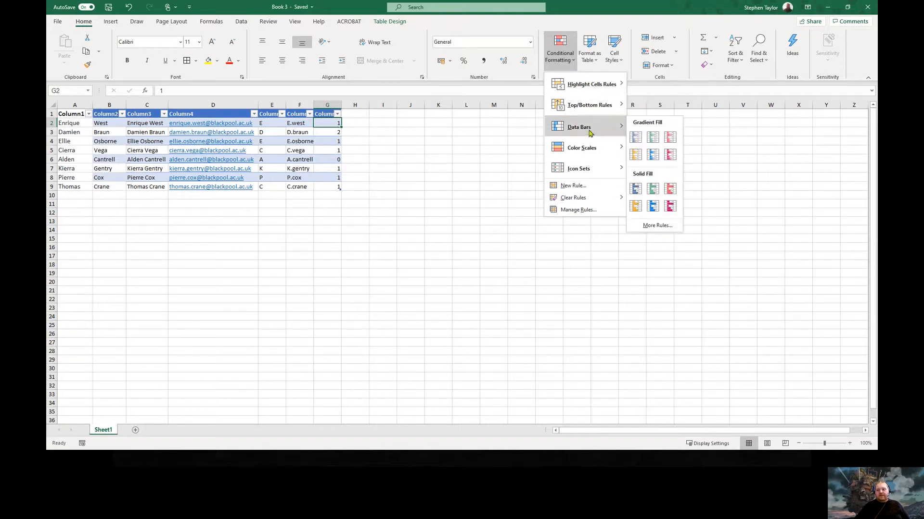
{"action": "left_click", "coordinate": [652, 138]}
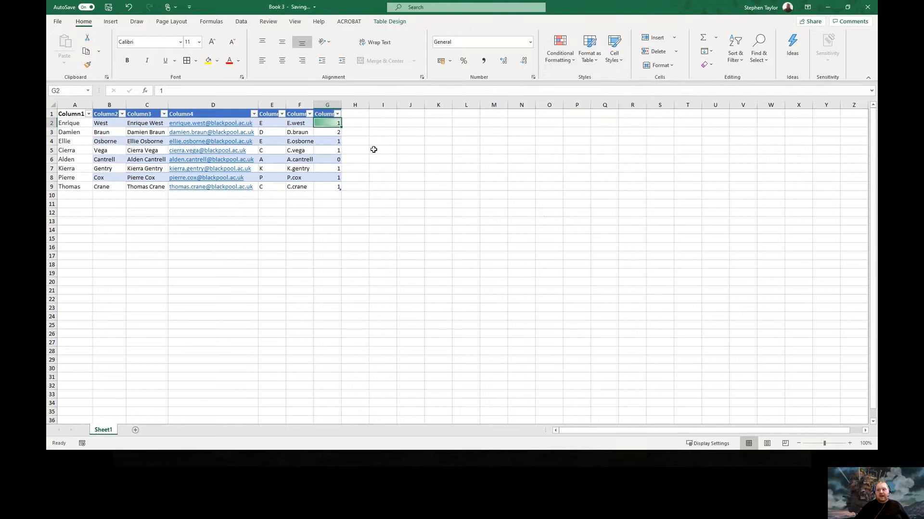
Apply Green Gradient Fill data bars to the whole of column G
{"action": "left_click", "coordinate": [323, 105]}
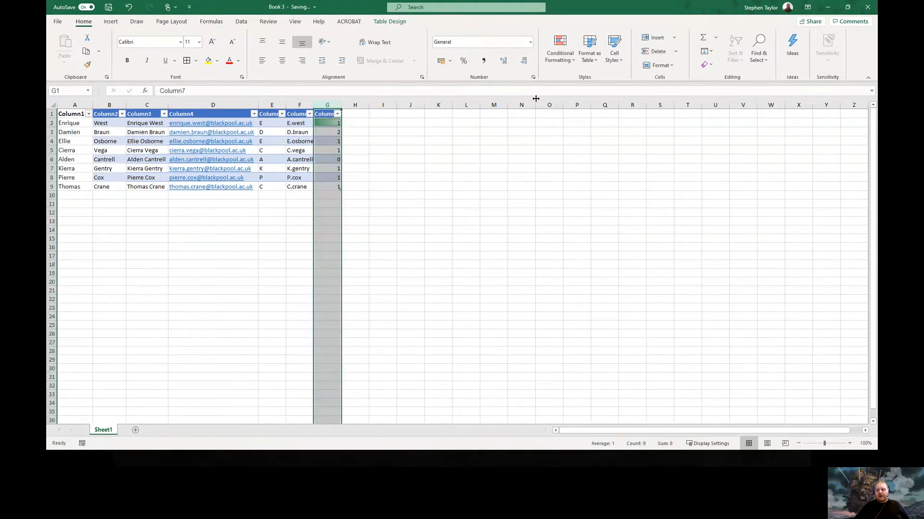
{"action": "left_click", "coordinate": [560, 63]}
{"action": "mouse_move", "coordinate": [600, 127]}
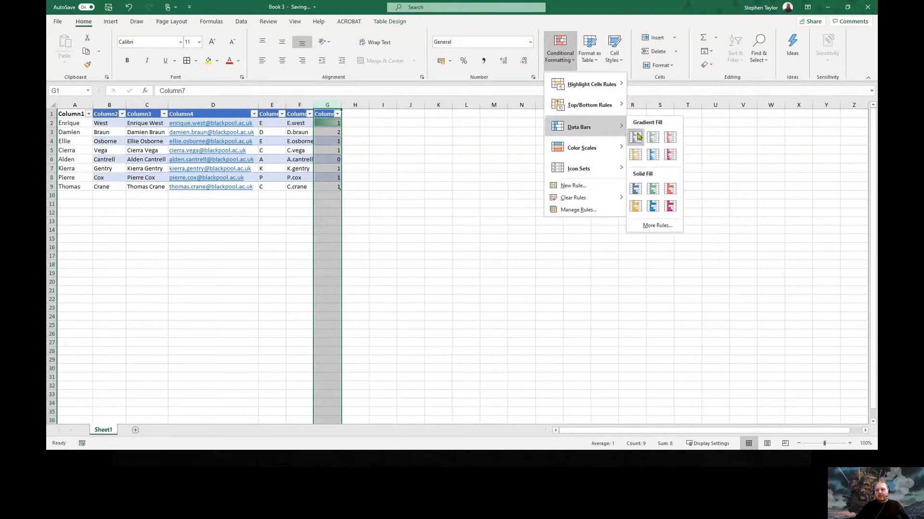
{"action": "left_click", "coordinate": [653, 137]}
{"action": "left_click", "coordinate": [433, 221]}
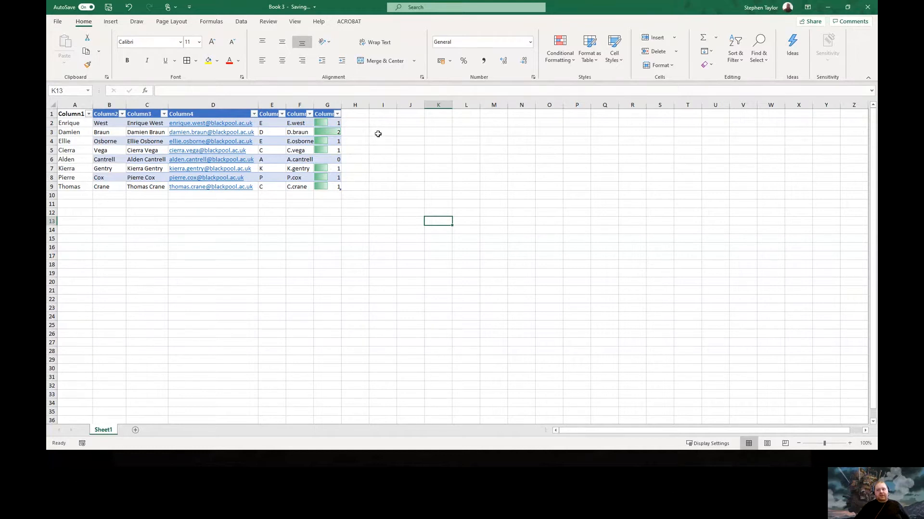
{"action": "left_click", "coordinate": [327, 106]}
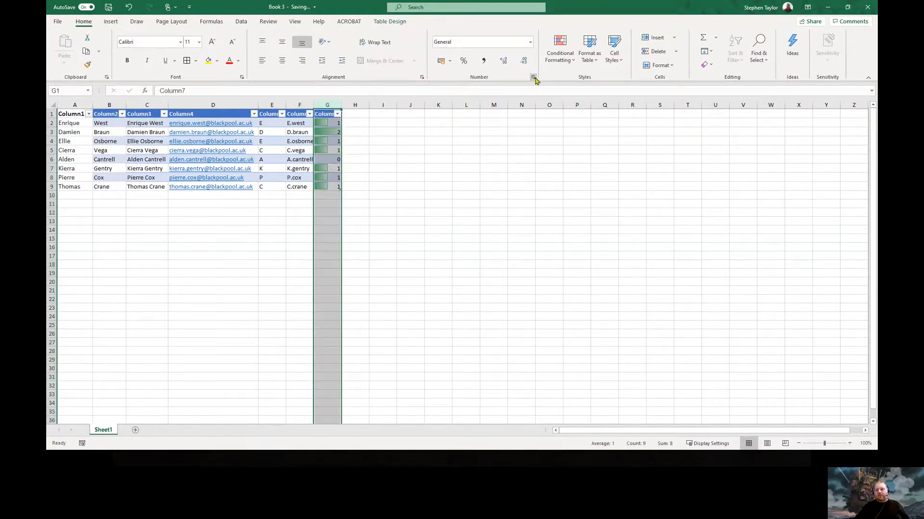
{"action": "left_click", "coordinate": [571, 65]}
{"action": "mouse_move", "coordinate": [593, 133]}
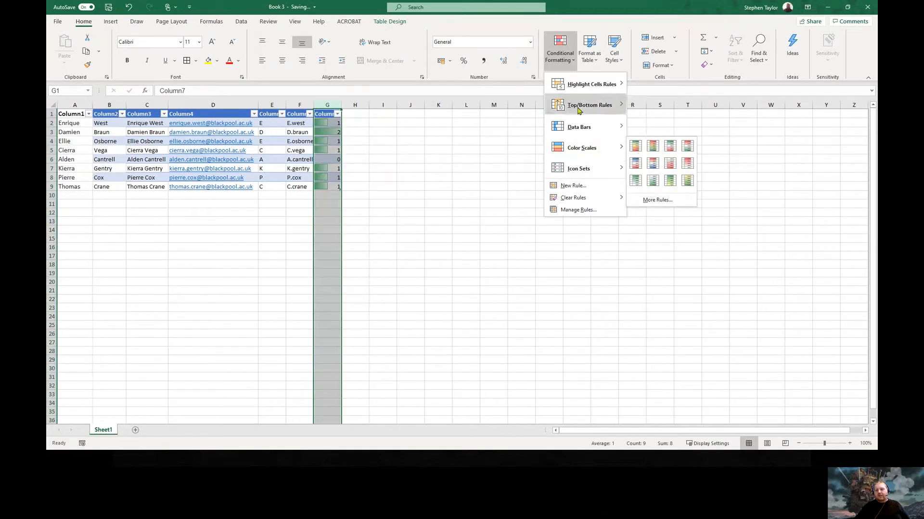
Clear the green data bar rules from the selected column G cells
{"action": "mouse_move", "coordinate": [591, 130]}
{"action": "mouse_move", "coordinate": [586, 203]}
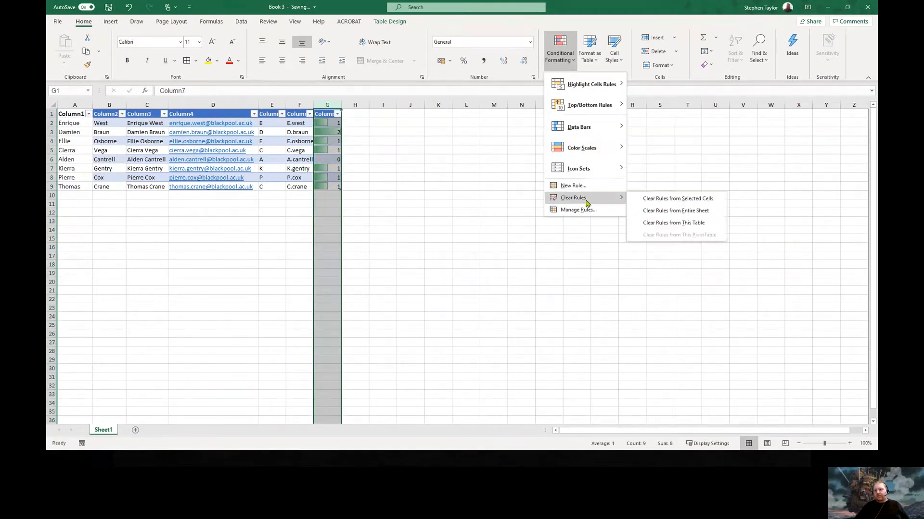
{"action": "left_click", "coordinate": [660, 200]}
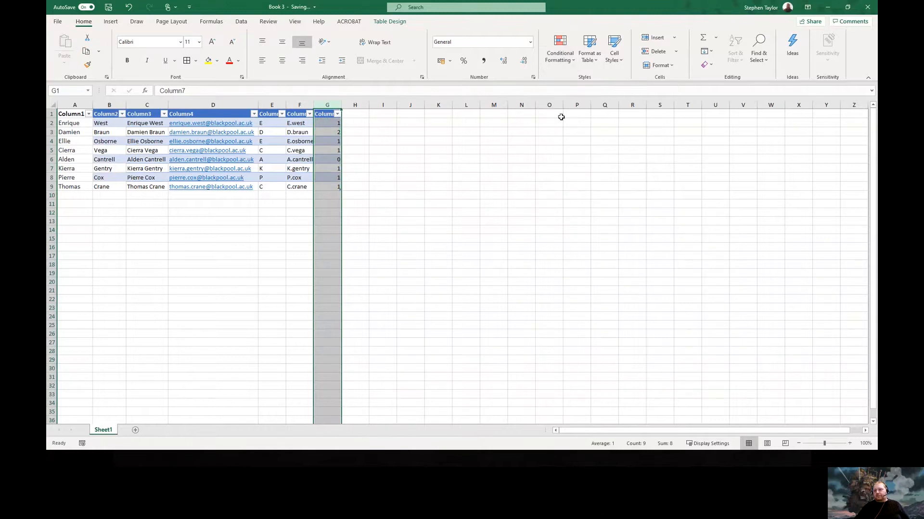
{"action": "left_click", "coordinate": [567, 64]}
{"action": "mouse_move", "coordinate": [591, 148]}
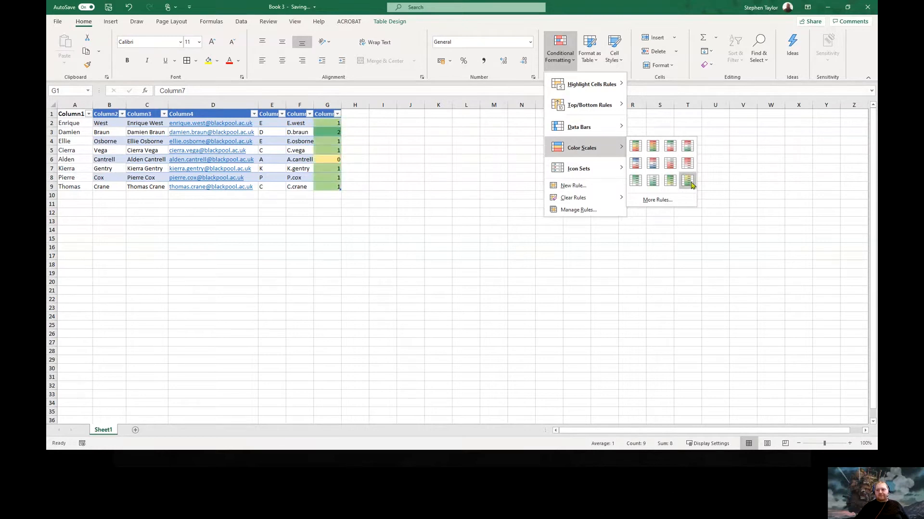
{"action": "mouse_move", "coordinate": [584, 169]}
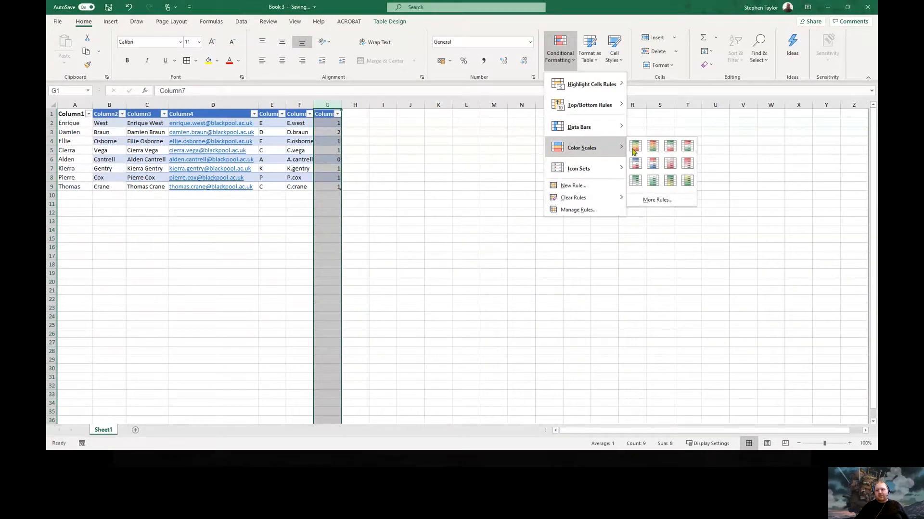
Apply the White-Red colour scale to column G and enter 0, 2 and 1 in G10–G12
{"action": "left_click", "coordinate": [676, 165]}
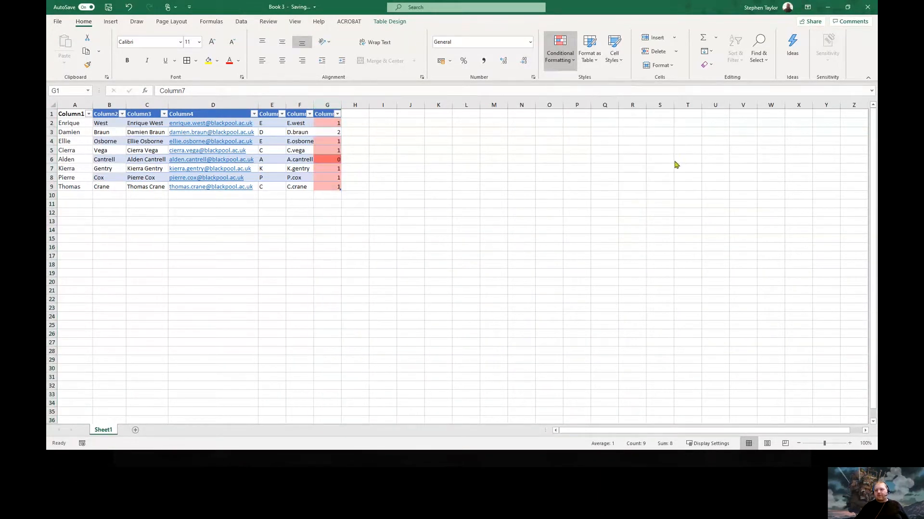
{"action": "left_click", "coordinate": [331, 194]}
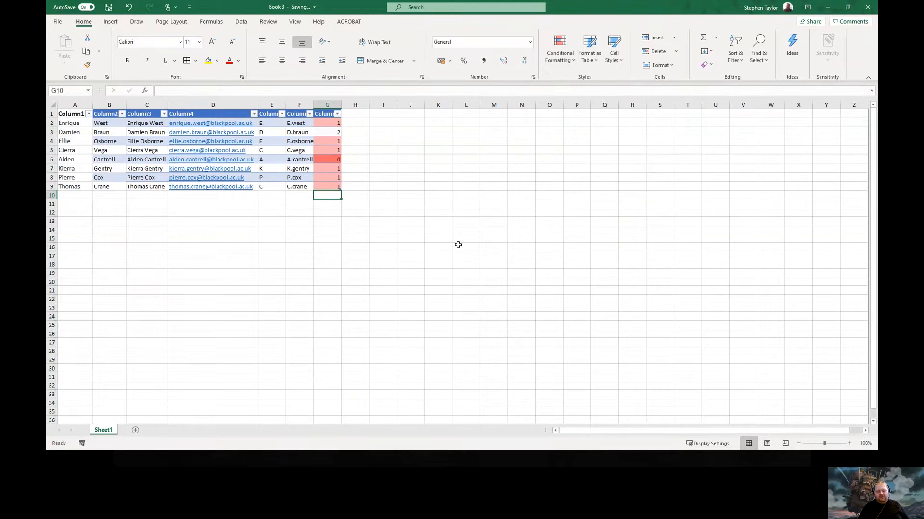
{"action": "type", "text": "0"}
{"action": "key", "text": "Return"}
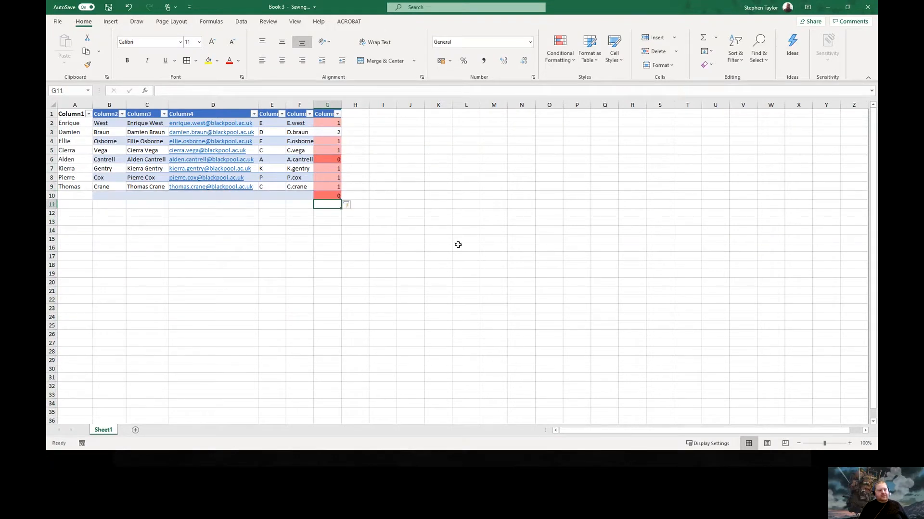
{"action": "type", "text": "2"}
{"action": "key", "text": "Return"}
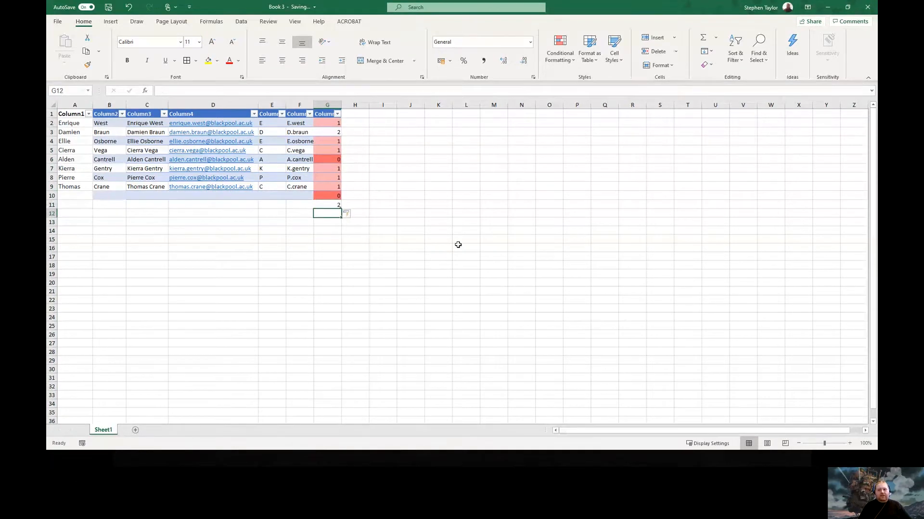
{"action": "type", "text": "1"}
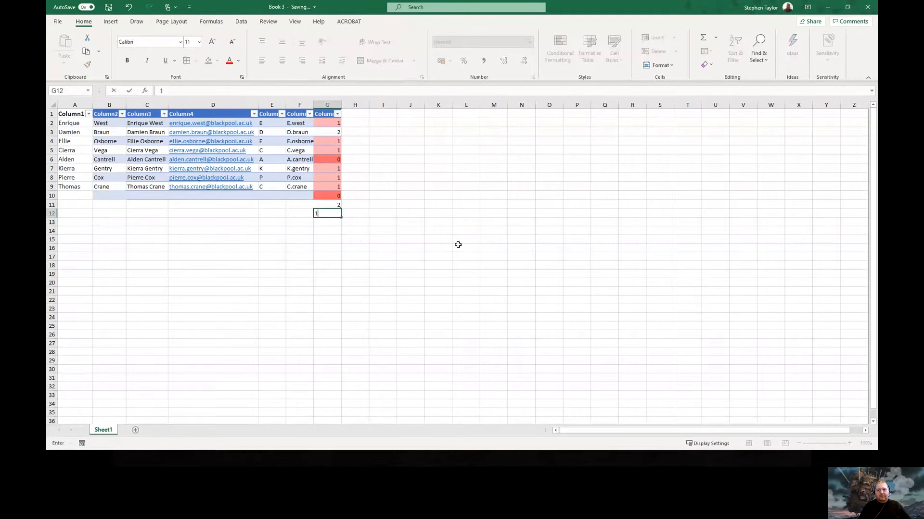
{"action": "key", "text": "Return"}
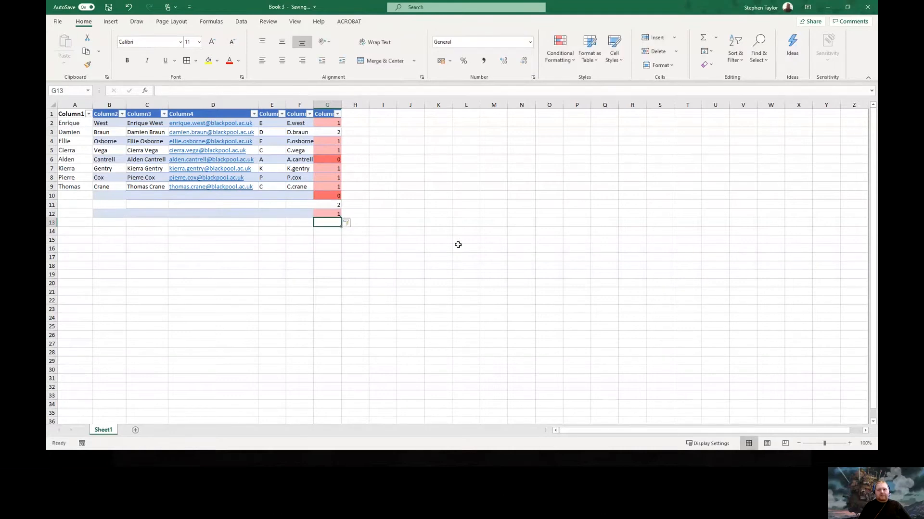
Enter 1 and 0 in cells G13 and G14
{"action": "key", "text": "Up"}
{"action": "key", "text": "Up"}
{"action": "key", "text": "Down"}
{"action": "key", "text": "Down"}
{"action": "type", "text": "1"}
{"action": "key", "text": "Return"}
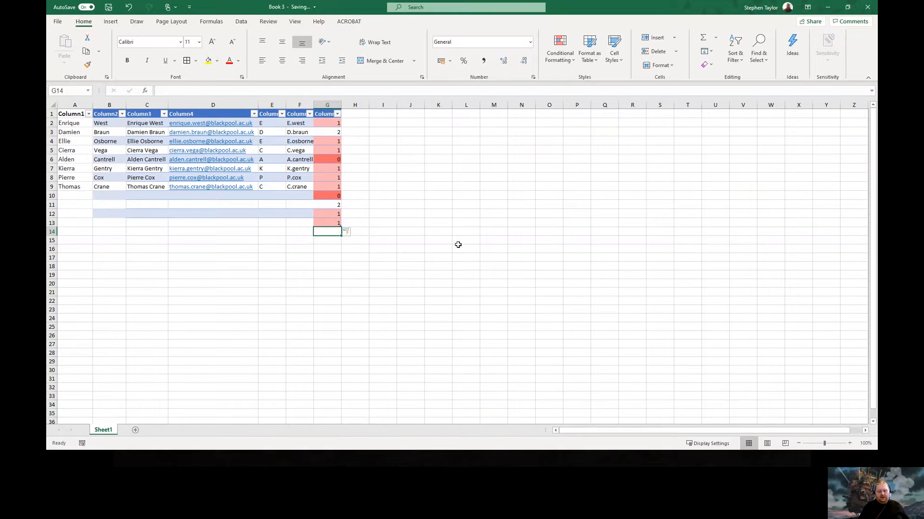
{"action": "type", "text": "0"}
{"action": "key", "text": "Return"}
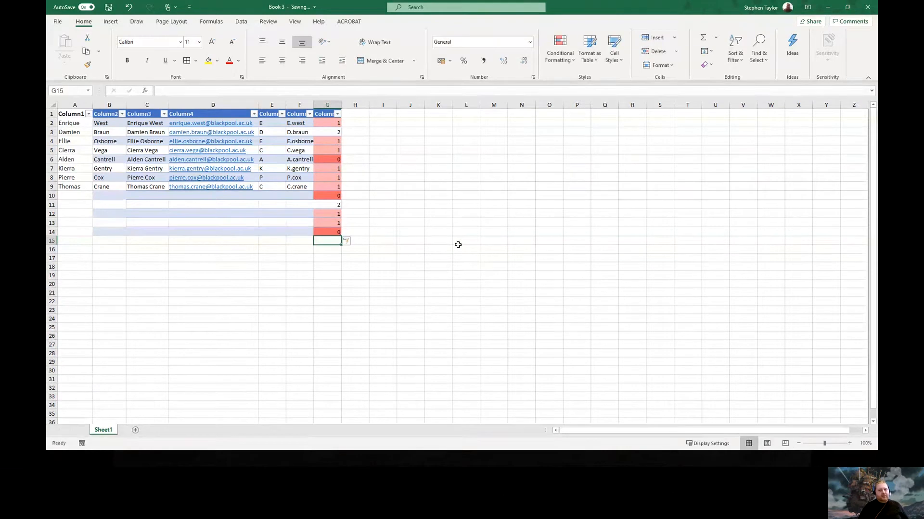
Step through the table's new rows 10–14, then return to the slideshow window
{"action": "key", "text": "Up"}
{"action": "key", "text": "Up"}
{"action": "key", "text": "Up"}
{"action": "key", "text": "Up"}
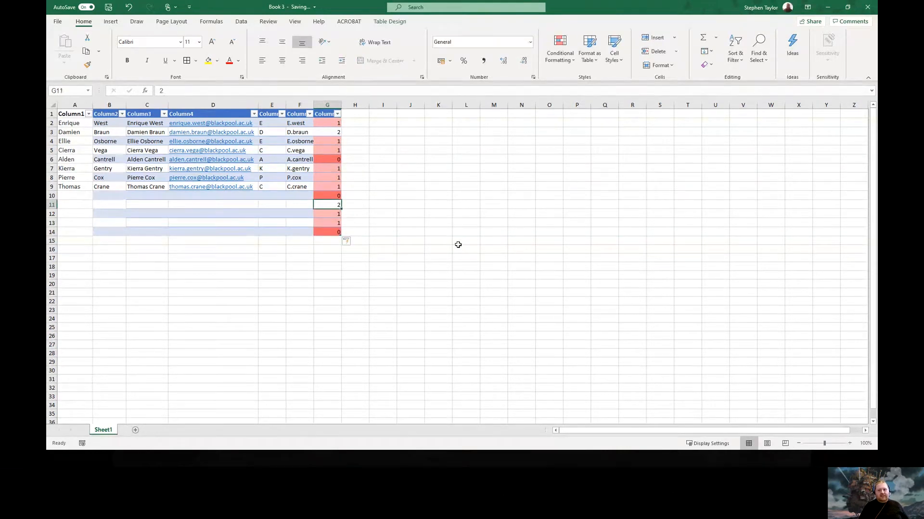
{"action": "key", "text": "Left"}
{"action": "key", "text": "Left"}
{"action": "key", "text": "Left"}
{"action": "key", "text": "Left"}
{"action": "key", "text": "Left"}
{"action": "key", "text": "Left"}
{"action": "key", "text": "Up"}
{"action": "key", "text": "Right"}
{"action": "key", "text": "Right"}
{"action": "key", "text": "Right"}
{"action": "key", "text": "Right"}
{"action": "key", "text": "Right"}
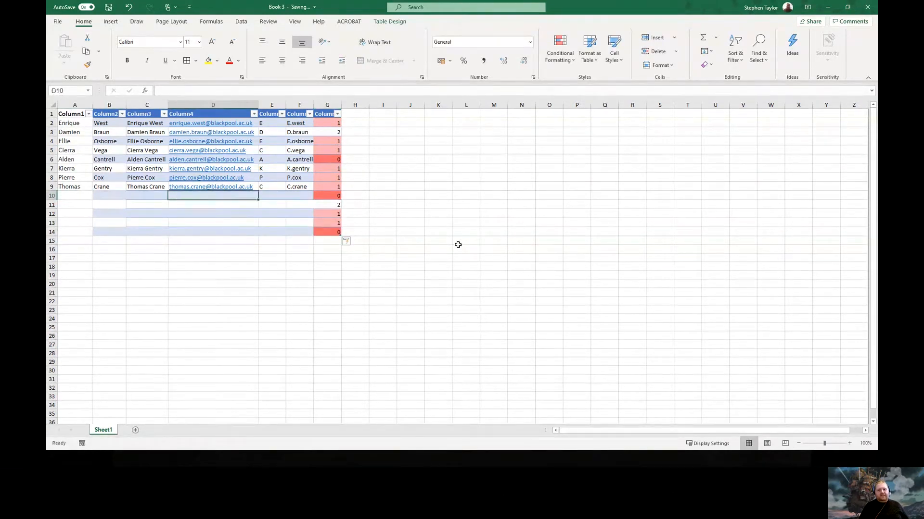
{"action": "key", "text": "Right"}
{"action": "key", "text": "Down"}
{"action": "key", "text": "Down"}
{"action": "key", "text": "Down"}
{"action": "key", "text": "Down"}
{"action": "key", "text": "Left"}
{"action": "key", "text": "Left"}
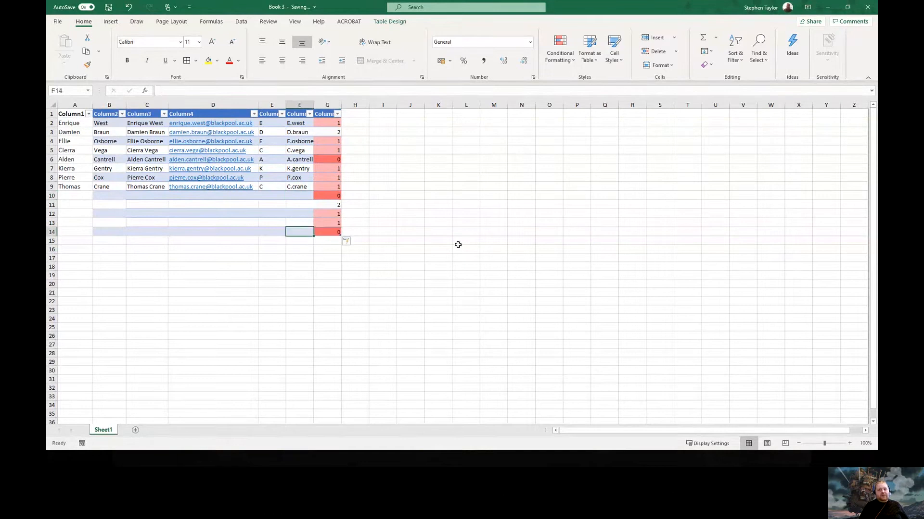
{"action": "key", "text": "Left"}
{"action": "key", "text": "Left"}
{"action": "key", "text": "Left"}
{"action": "key", "text": "Left"}
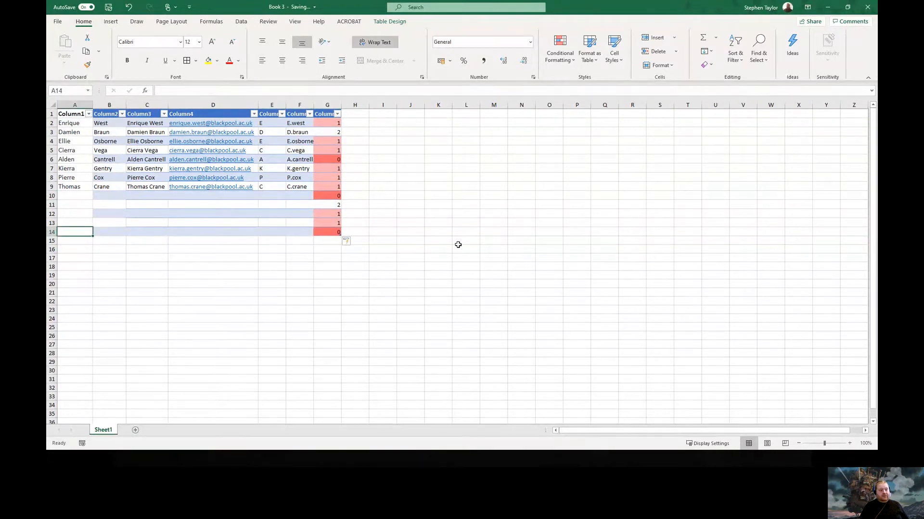
{"action": "key", "text": "Up"}
{"action": "key", "text": "Up"}
{"action": "key", "text": "Up"}
{"action": "key", "text": "Up"}
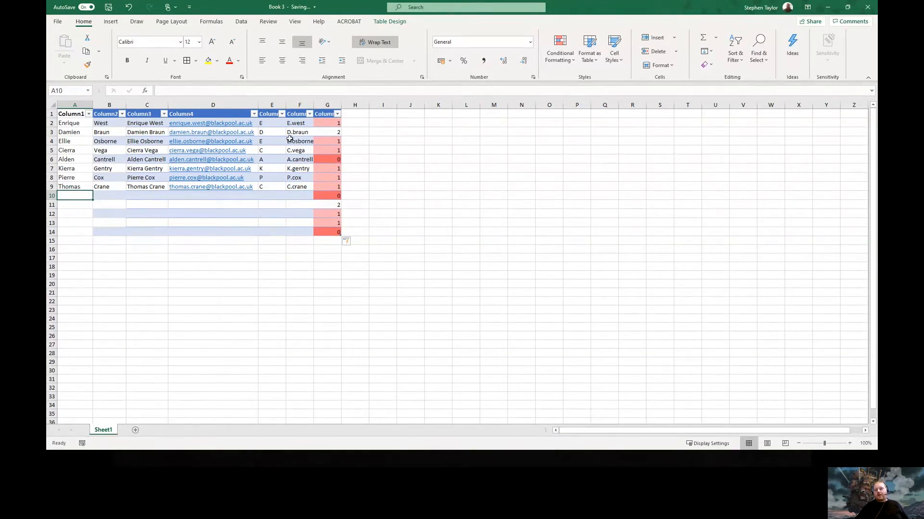
{"action": "left_click", "coordinate": [226, 462]}
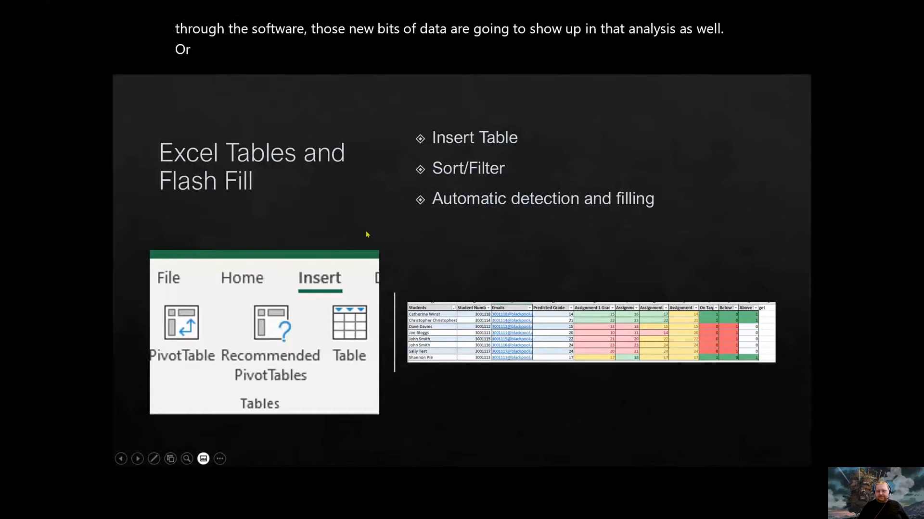
Advance past Automatic Charts and PivotTables to the Word Editor slide, then end the show
{"action": "key", "text": "Right"}
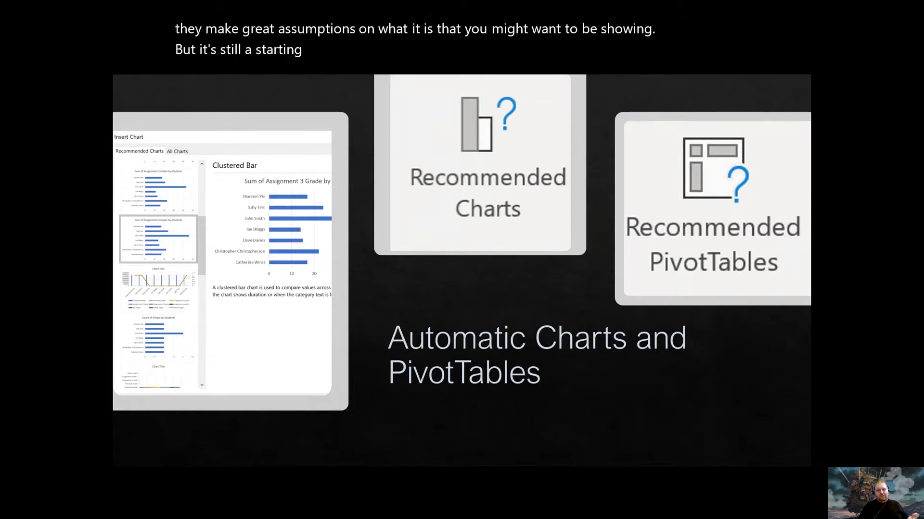
{"action": "key", "text": "Right"}
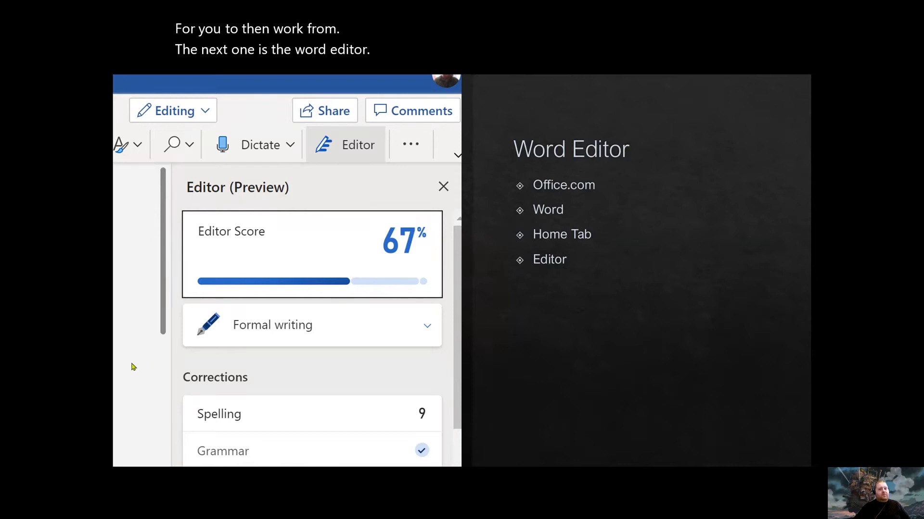
{"action": "key", "text": "Escape"}
Create blank Word document Document18 from the Microsoft 365 Word home, then switch to Google for Education
{"action": "left_click", "coordinate": [192, 7]}
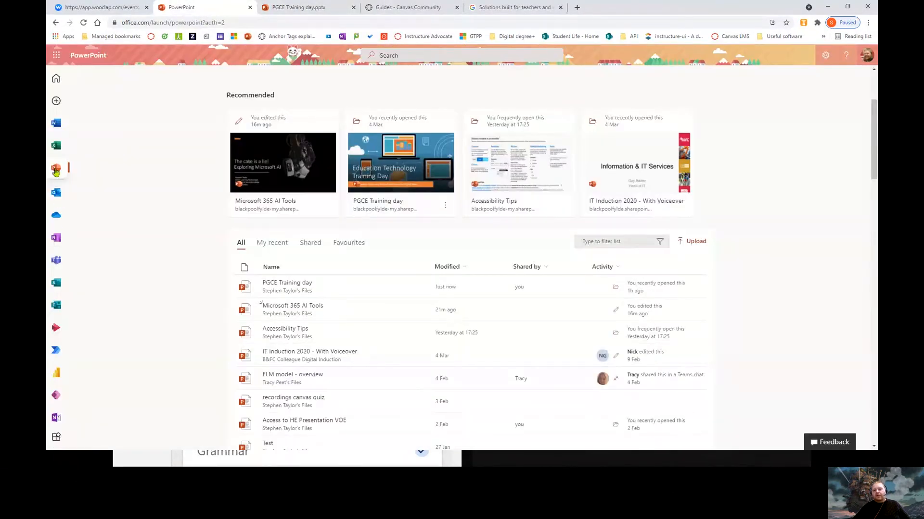
{"action": "left_click", "coordinate": [56, 124]}
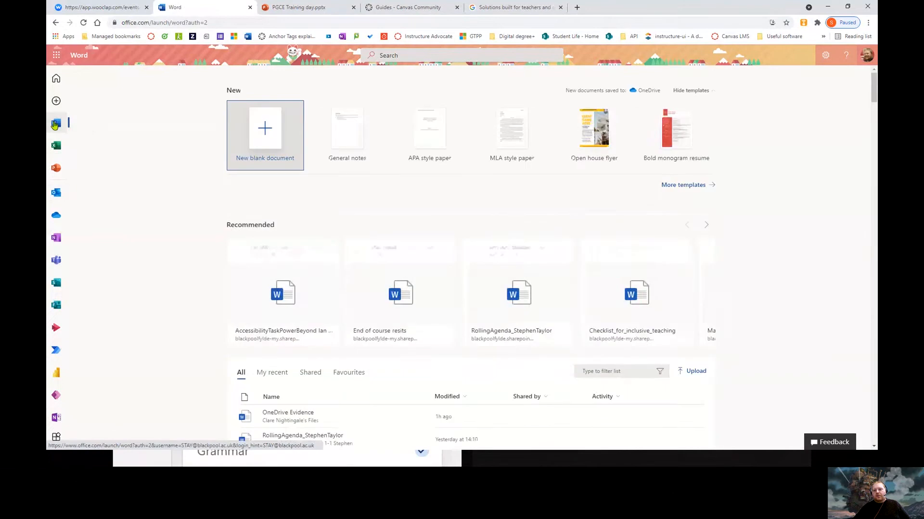
{"action": "left_click", "coordinate": [272, 137]}
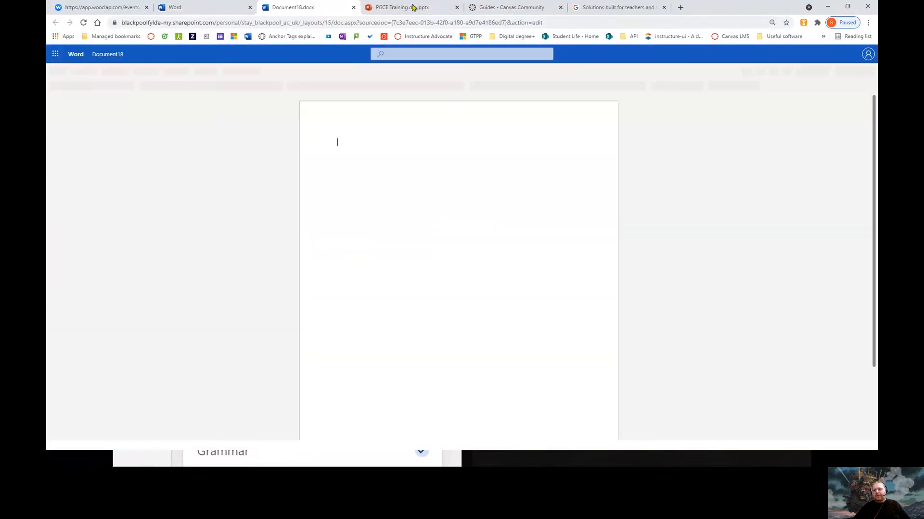
{"action": "left_click", "coordinate": [604, 7]}
Search Google for 'lorem ipsum text' and open the loremipsum.io generator
{"action": "left_click", "coordinate": [598, 22]}
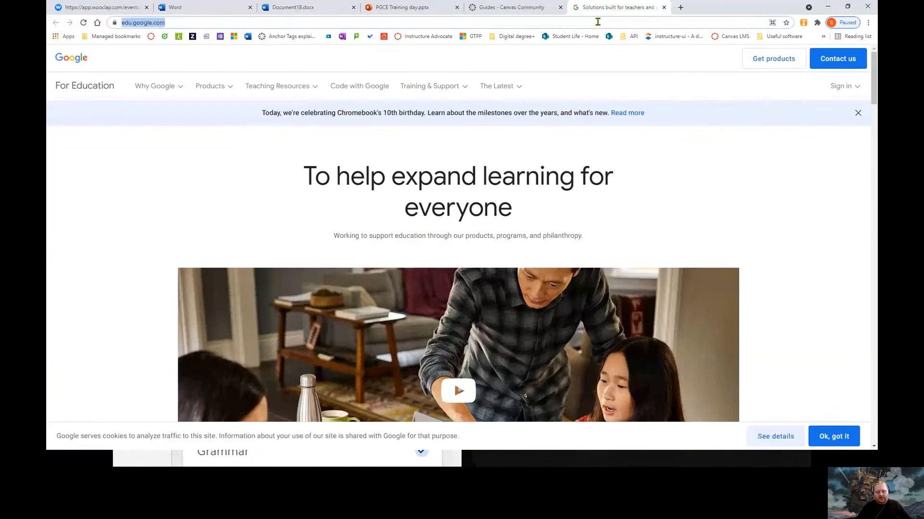
{"action": "type", "text": "lorem ipsum"}
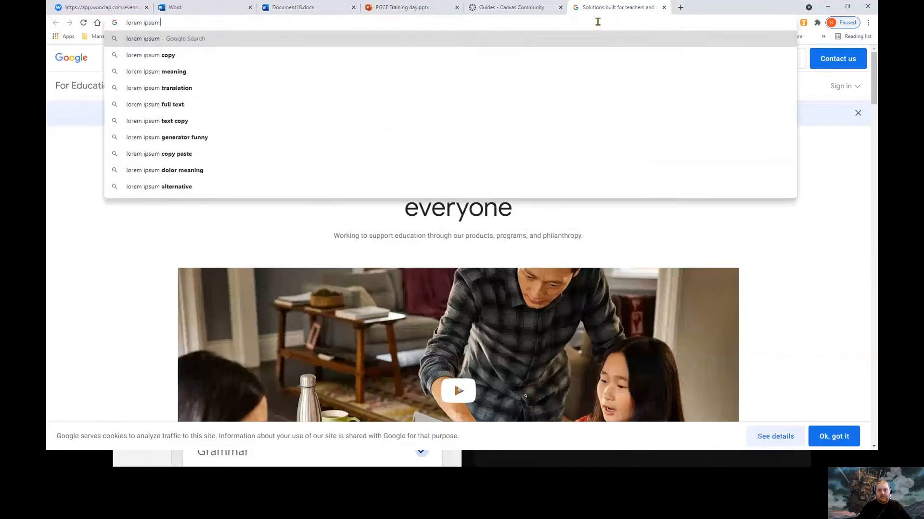
{"action": "type", "text": " text"}
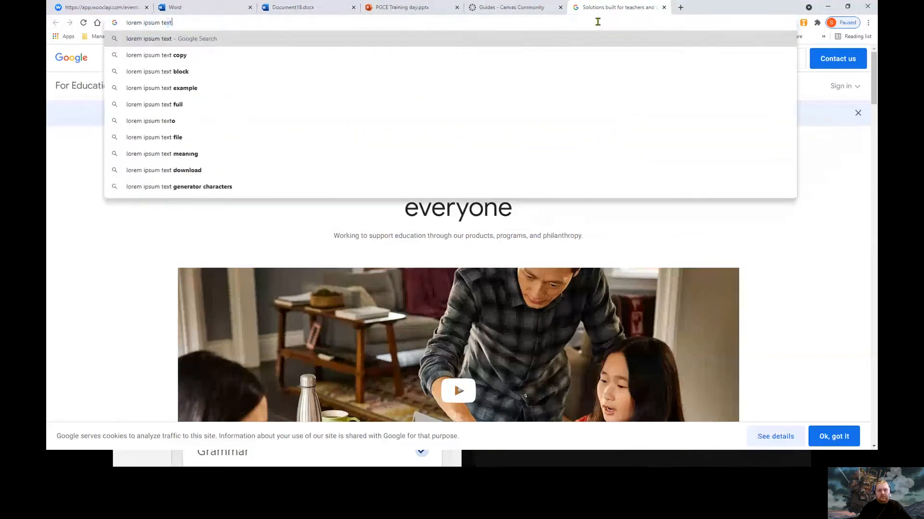
{"action": "key", "text": "Return"}
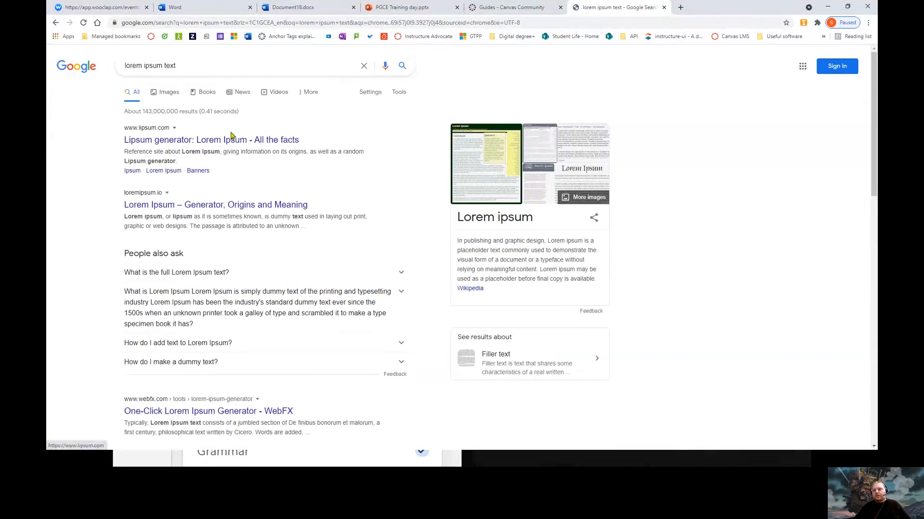
{"action": "left_click", "coordinate": [234, 206]}
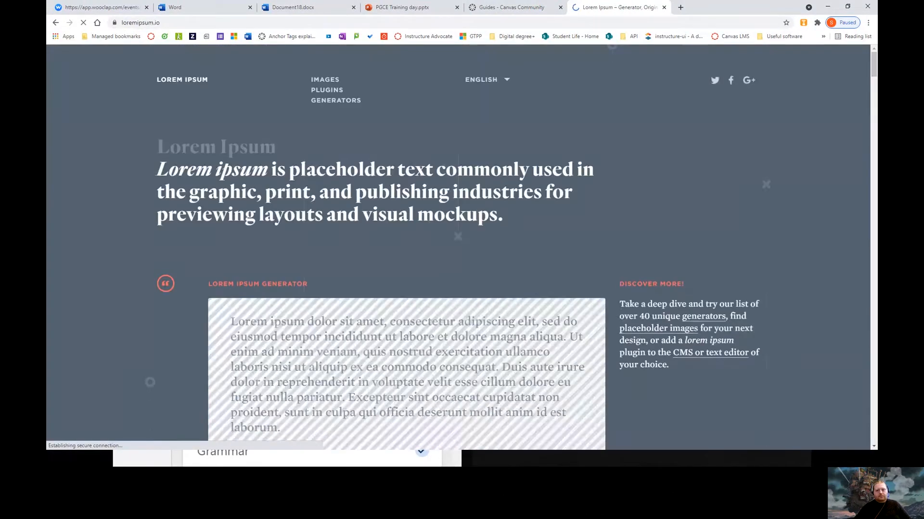
Generate and copy five lorem ipsum paragraphs, then return to Document18.docx
{"action": "scroll", "coordinate": [323, 323], "scroll_direction": "down", "scroll_amount": 3}
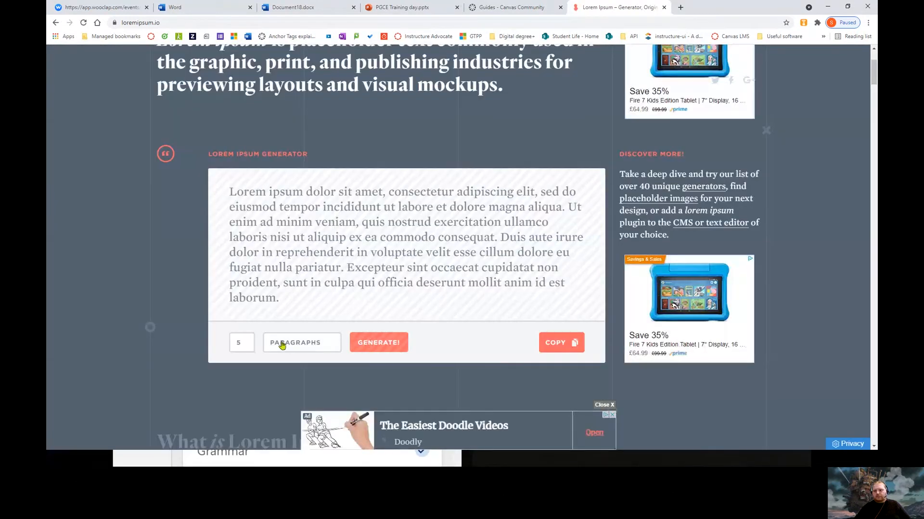
{"action": "left_click", "coordinate": [379, 343]}
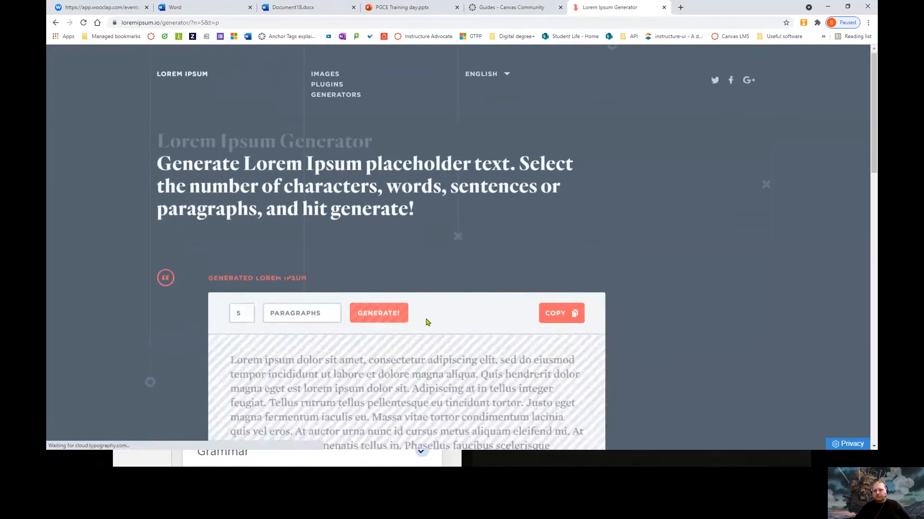
{"action": "scroll", "coordinate": [426, 319], "scroll_direction": "down", "scroll_amount": 1}
{"action": "left_click", "coordinate": [548, 282]}
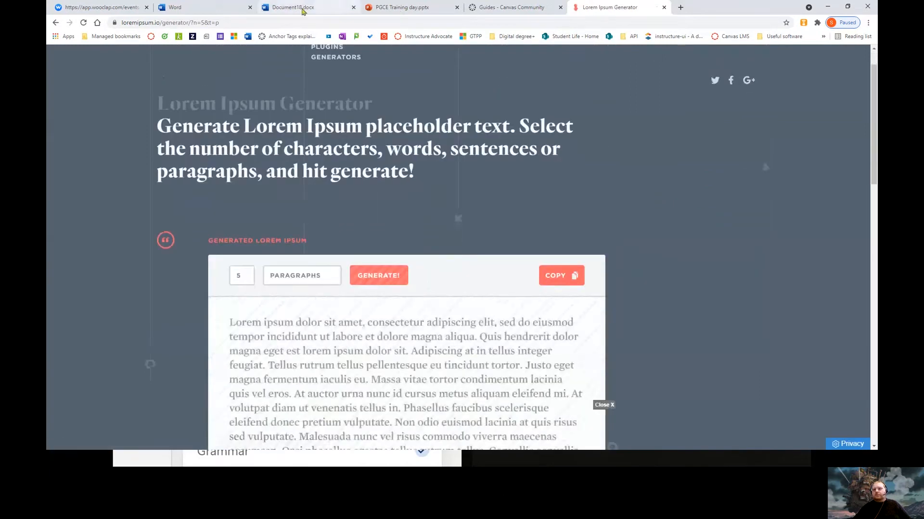
{"action": "left_click", "coordinate": [303, 11]}
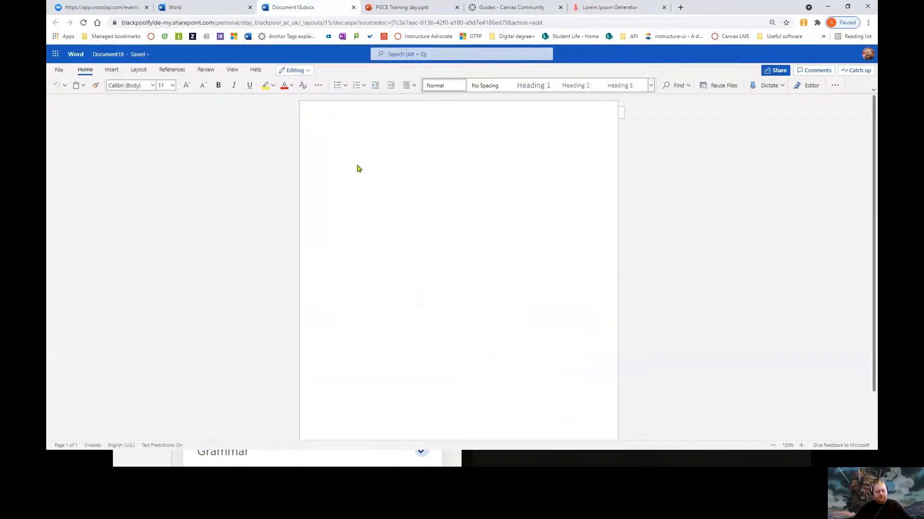
Paste the five lorem ipsum paragraphs and scroll the Editor pane down to Document stats
{"action": "key", "text": "ctrl+v"}
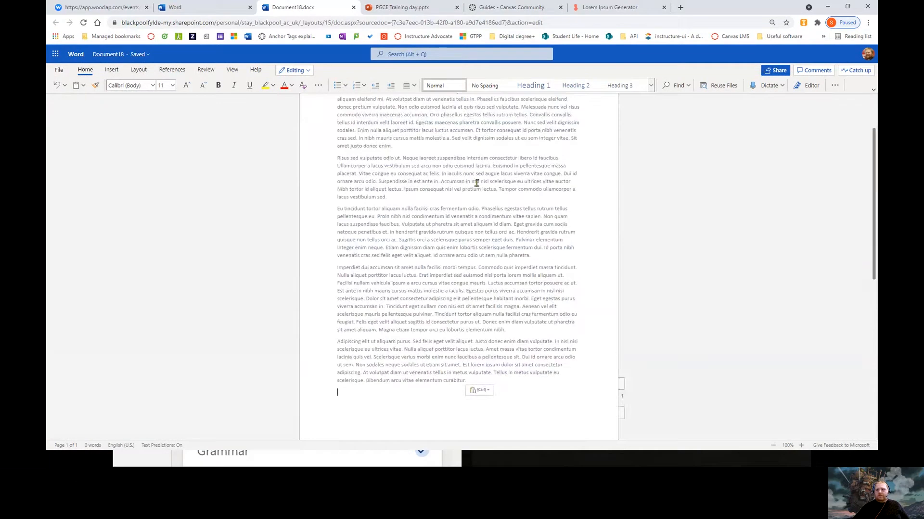
{"action": "scroll", "coordinate": [415, 159], "scroll_direction": "up", "scroll_amount": 5}
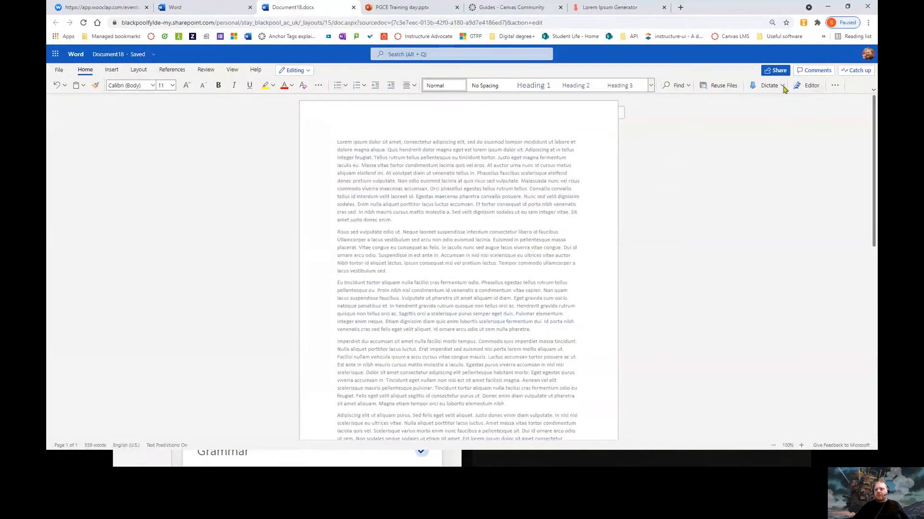
{"action": "left_click", "coordinate": [809, 90]}
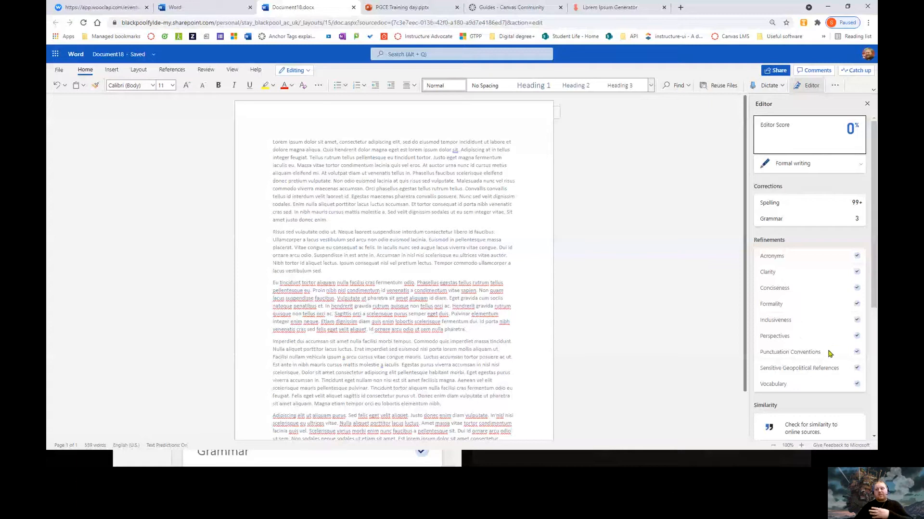
{"action": "scroll", "coordinate": [818, 359], "scroll_direction": "down", "scroll_amount": 1}
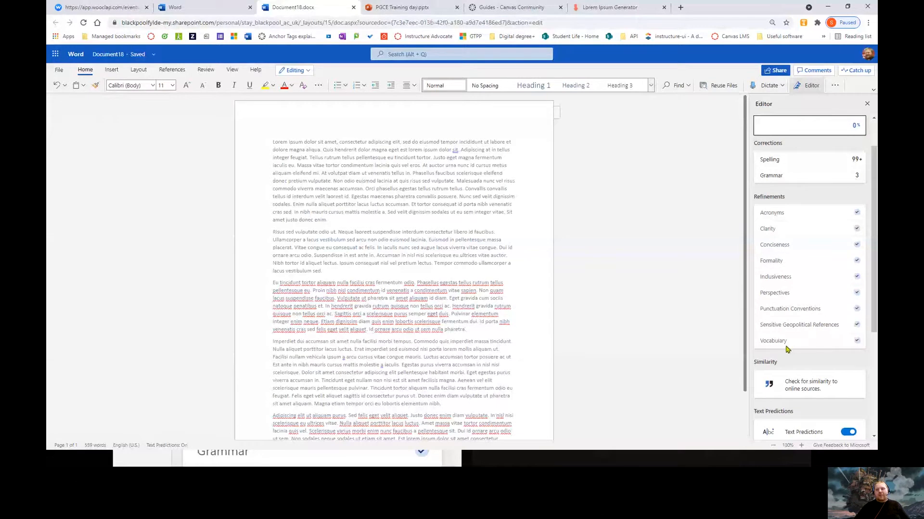
{"action": "scroll", "coordinate": [794, 337], "scroll_direction": "down", "scroll_amount": 2}
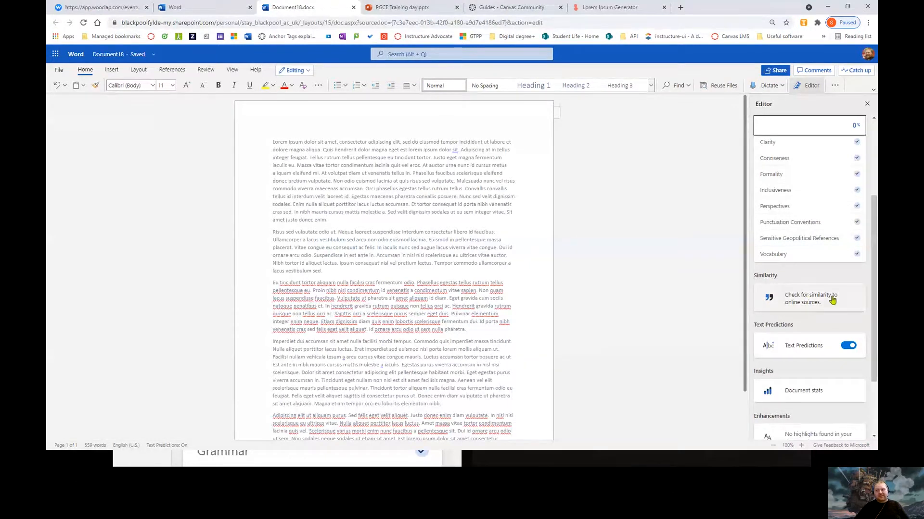
{"action": "scroll", "coordinate": [818, 296], "scroll_direction": "down", "scroll_amount": 2}
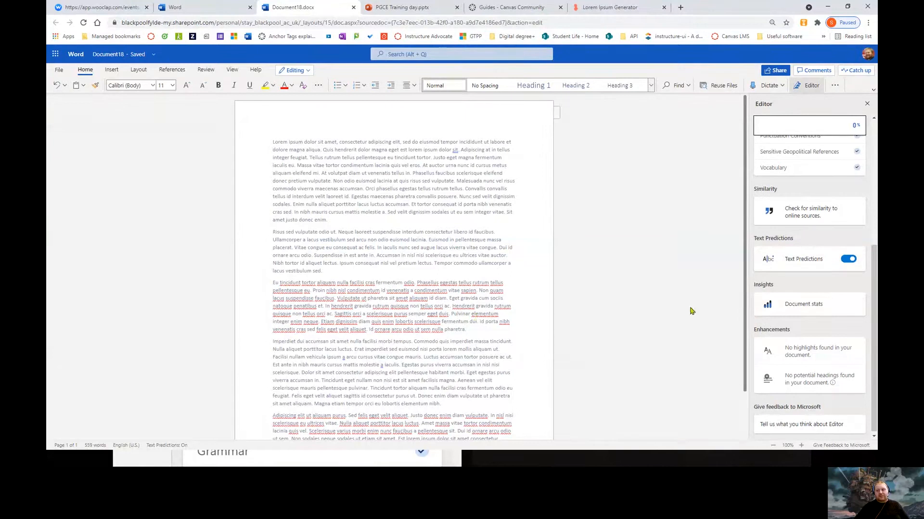
Review Document stats (559 words, 5 paragraphs, 2 min read, Flesch-Kincaid 19) and close them
{"action": "left_click", "coordinate": [789, 304]}
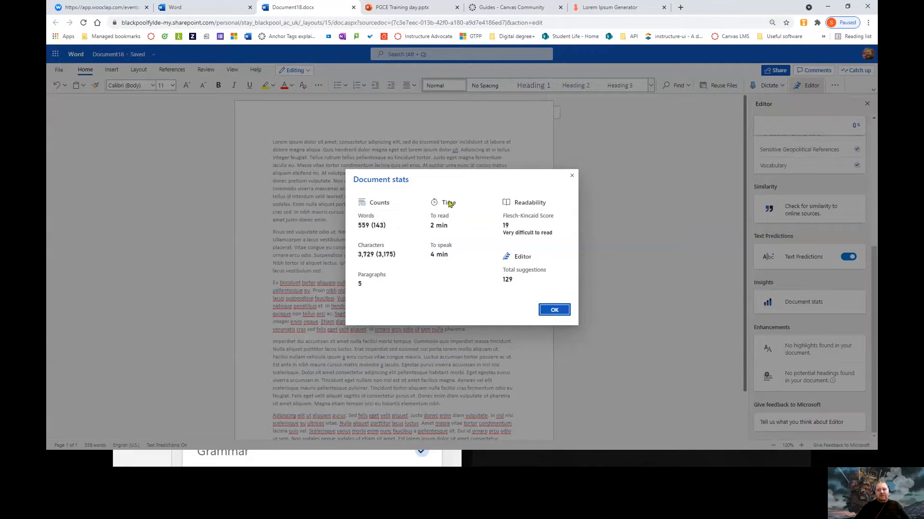
{"action": "mouse_move", "coordinate": [466, 259]}
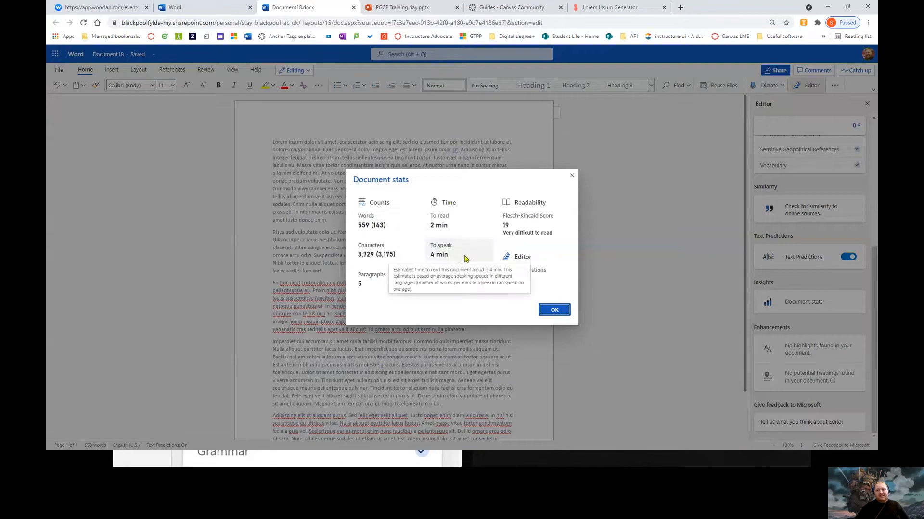
{"action": "mouse_move", "coordinate": [527, 242]}
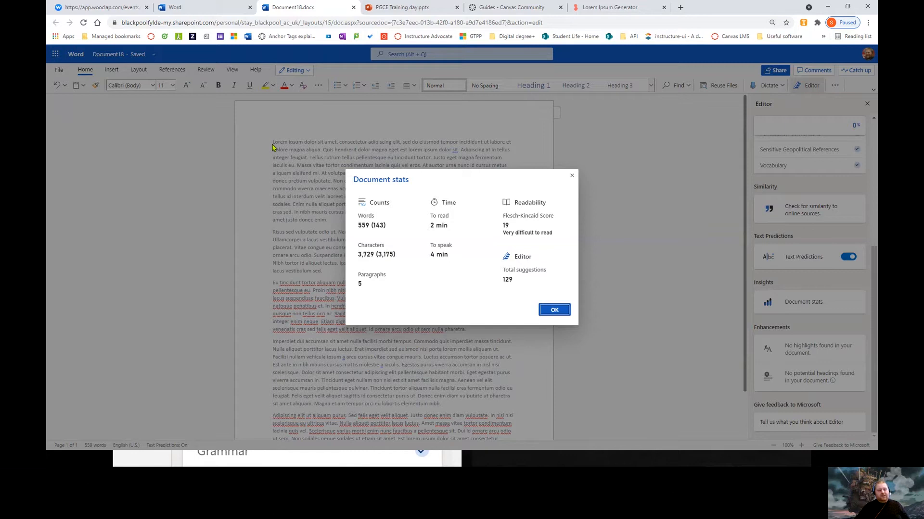
{"action": "left_click", "coordinate": [562, 311]}
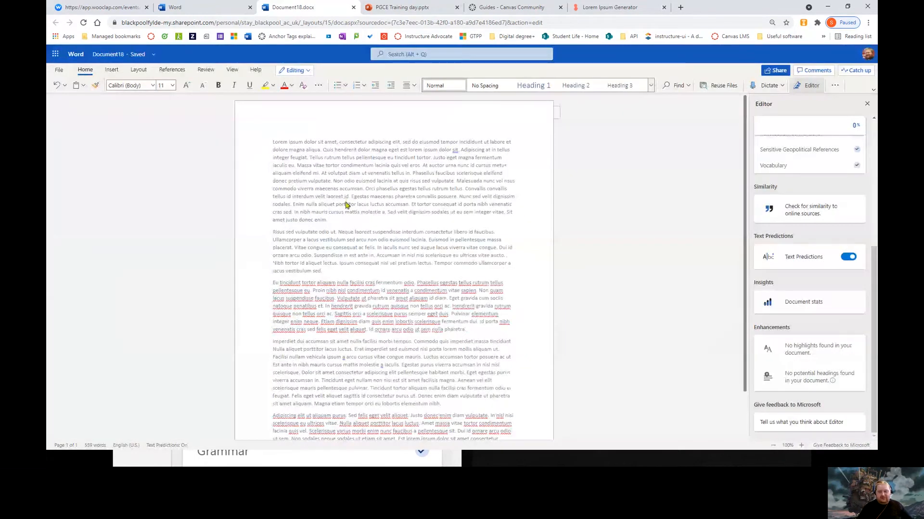
{"action": "key", "text": "ctrl+a"}
{"action": "key", "text": "Delete"}
{"action": "type", "text": "=lo"}
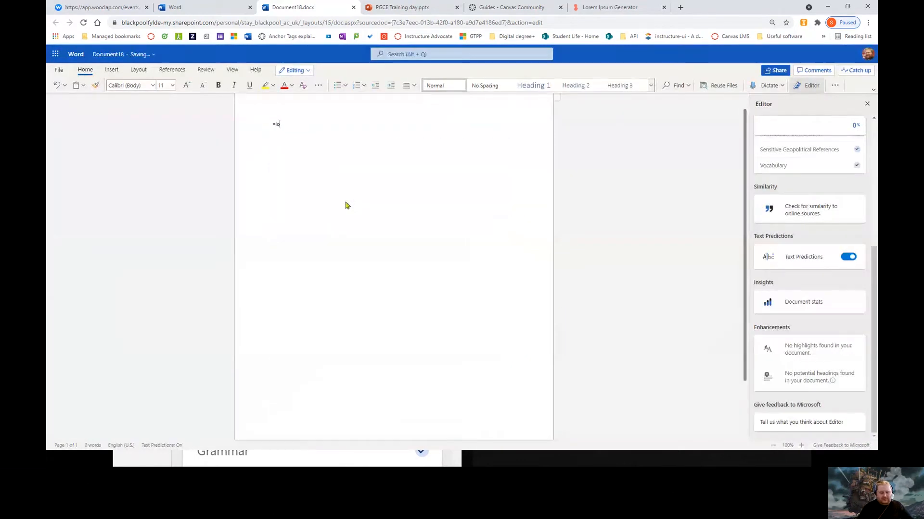
{"action": "type", "text": "rem("}
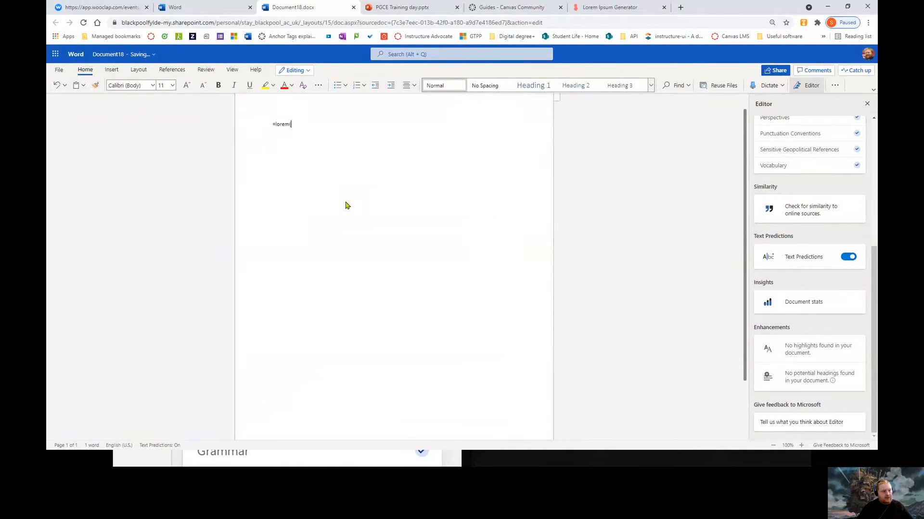
{"action": "type", "text": "6,5"}
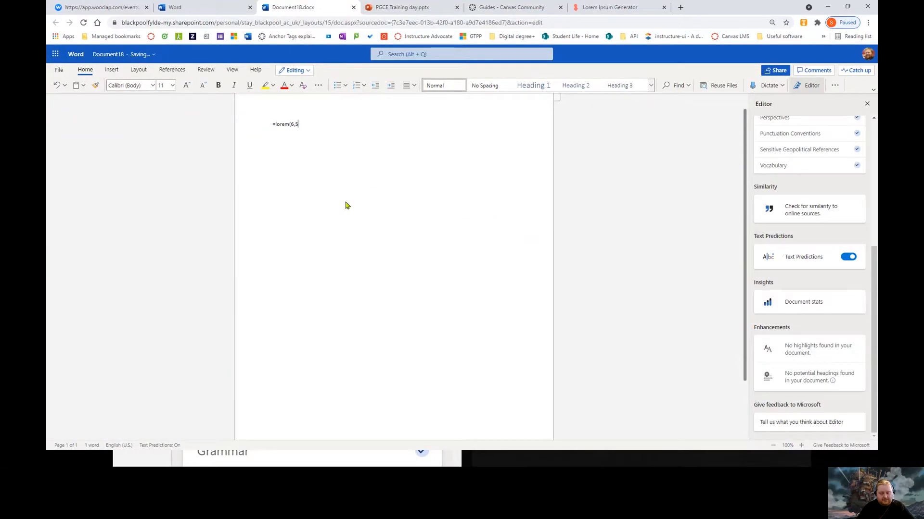
{"action": "type", "text": ")"}
{"action": "key", "text": "Return"}
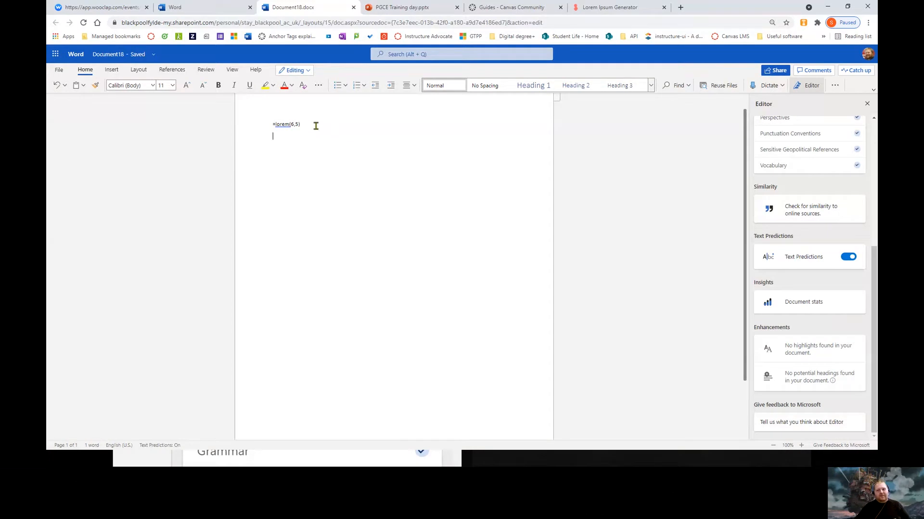
{"action": "left_click_drag", "start_coordinate": [301, 126], "coordinate": [259, 132]}
{"action": "key", "text": "BackSpace"}
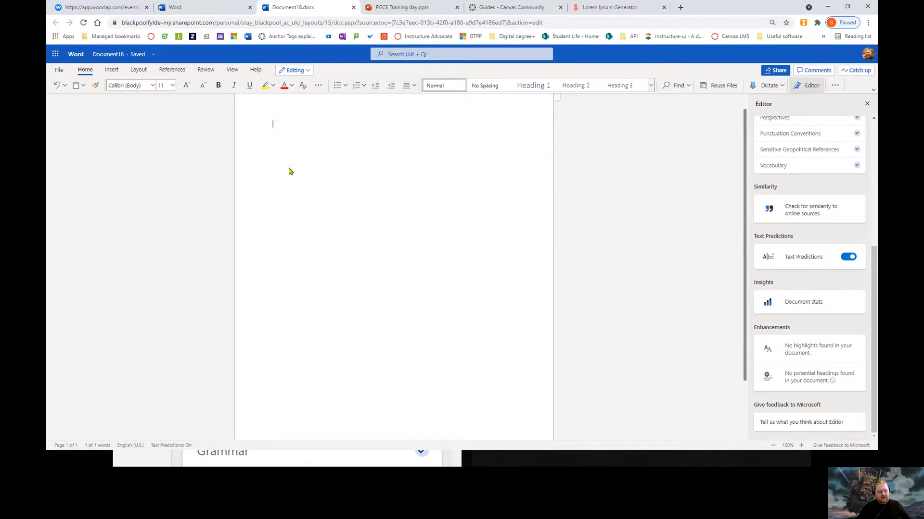
{"action": "key", "text": "ctrl+z"}
{"action": "key", "text": "ctrl+z"}
{"action": "key", "text": "ctrl+z"}
{"action": "key", "text": "ctrl+z"}
{"action": "left_click", "coordinate": [684, 177]}
{"action": "left_click", "coordinate": [801, 306]}
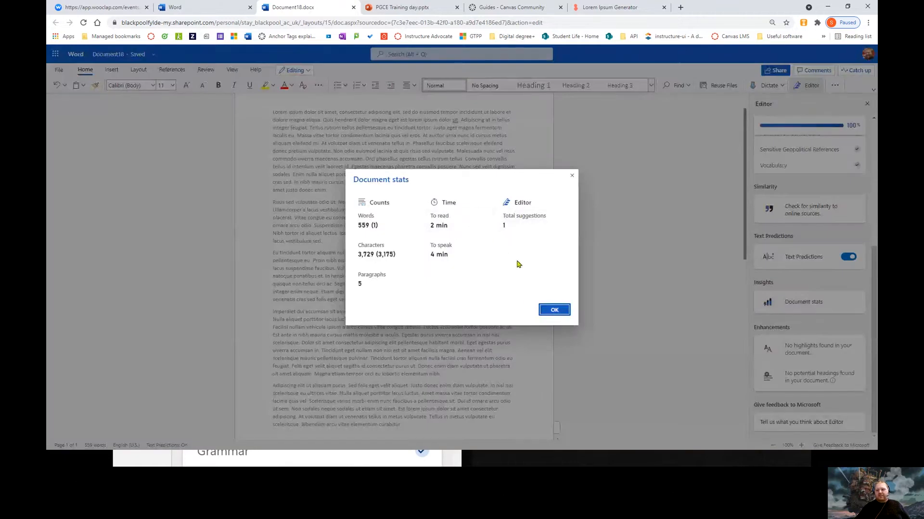
{"action": "left_click", "coordinate": [554, 310]}
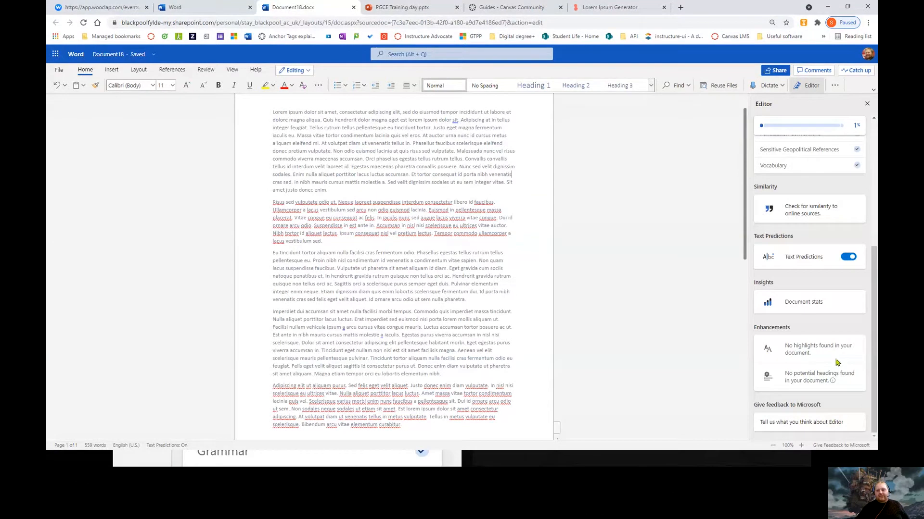
Scroll the Editor pane to the top and open the Formal writing style dropdown
{"action": "scroll", "coordinate": [799, 344], "scroll_direction": "up", "scroll_amount": 5}
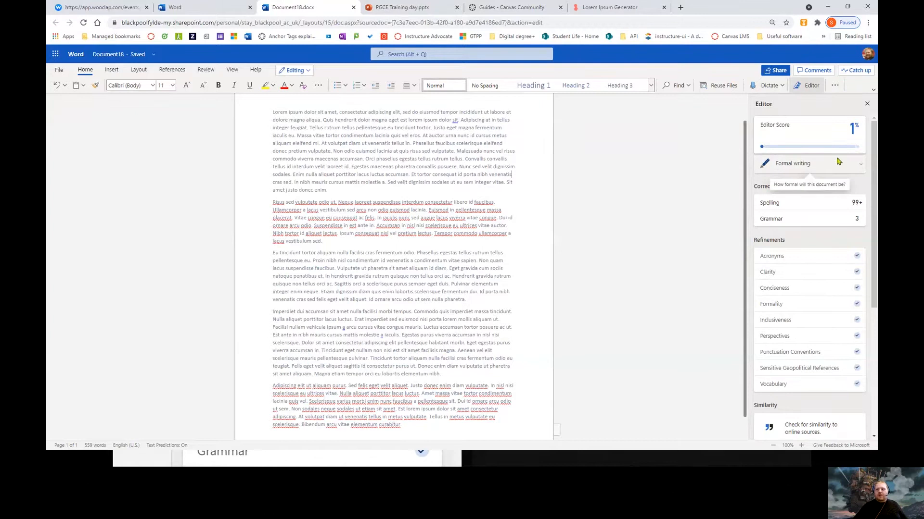
{"action": "left_click", "coordinate": [855, 166]}
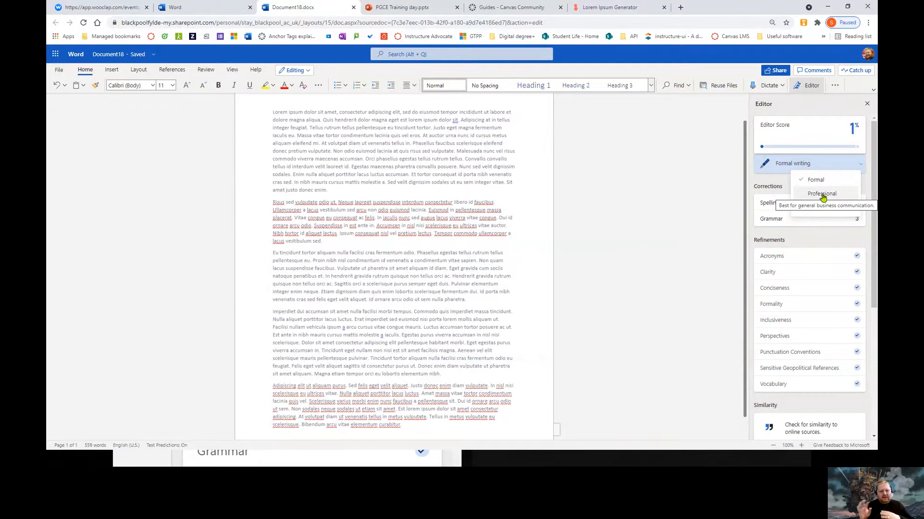
Set the Editor's writing style check to Professional and review its suggestions
{"action": "left_click", "coordinate": [822, 194]}
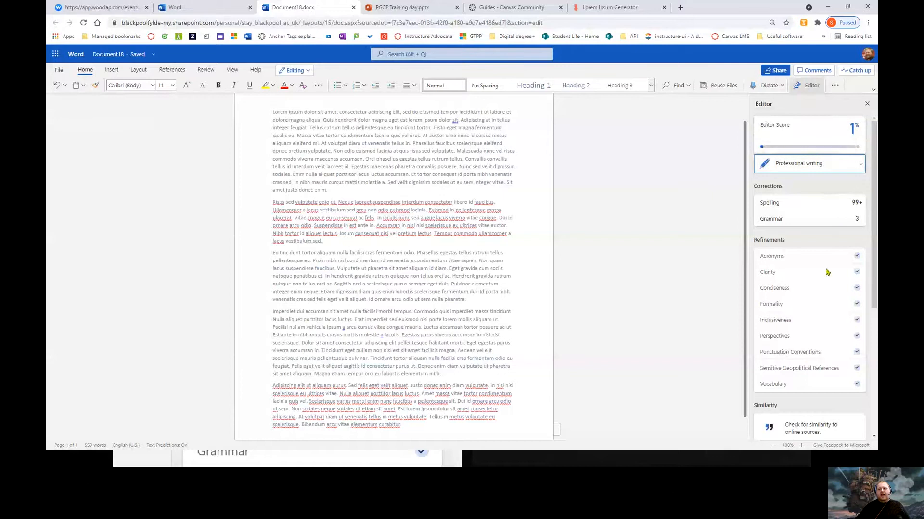
{"action": "scroll", "coordinate": [826, 272], "scroll_direction": "down", "scroll_amount": 4}
{"action": "scroll", "coordinate": [810, 351], "scroll_direction": "up", "scroll_amount": 4}
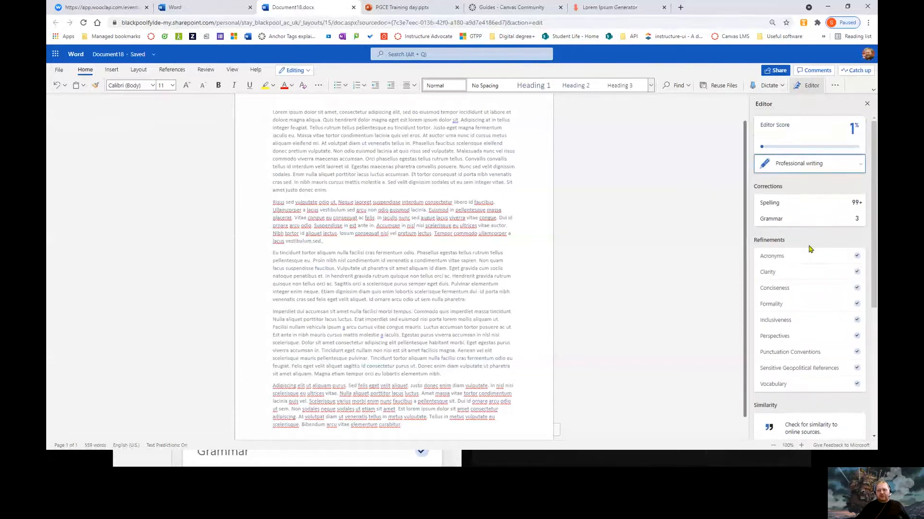
Switch the writing style check to Casual and look over the results
{"action": "left_click", "coordinate": [808, 166]}
{"action": "left_click", "coordinate": [810, 200]}
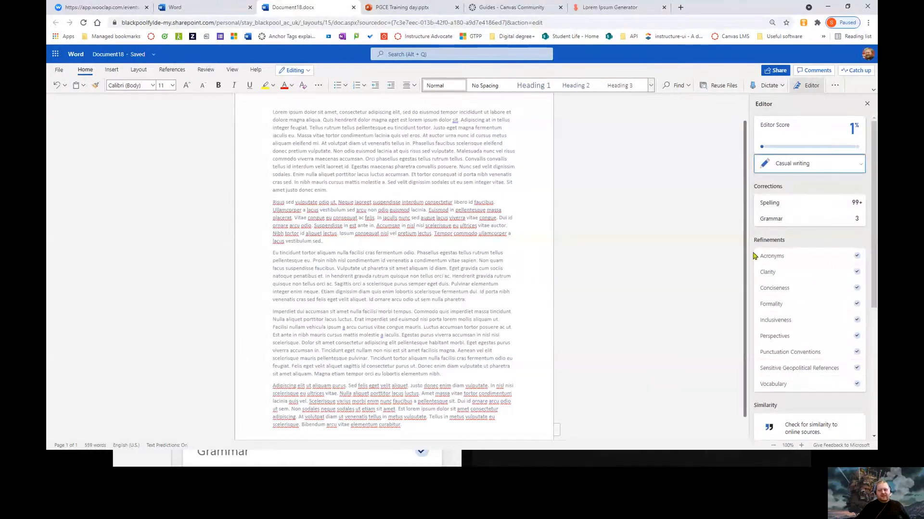
{"action": "scroll", "coordinate": [783, 296], "scroll_direction": "down", "scroll_amount": 5}
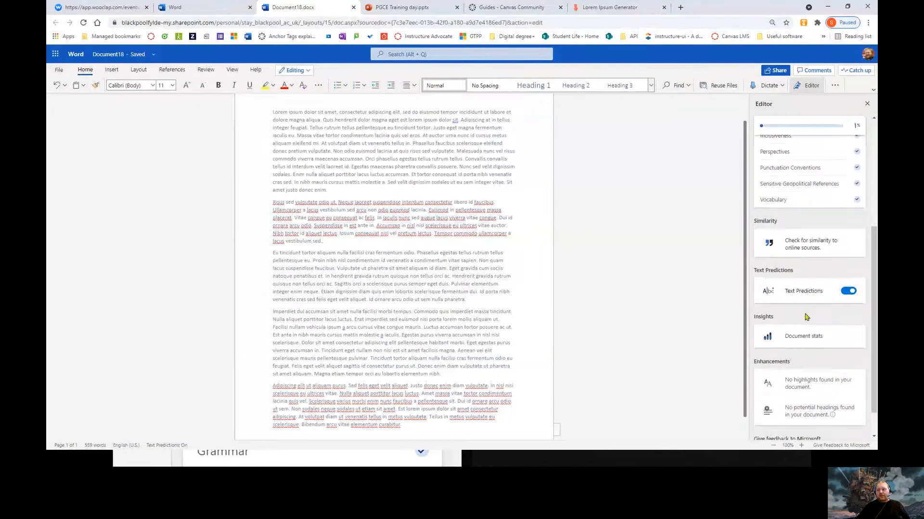
{"action": "scroll", "coordinate": [783, 305], "scroll_direction": "up", "scroll_amount": 5}
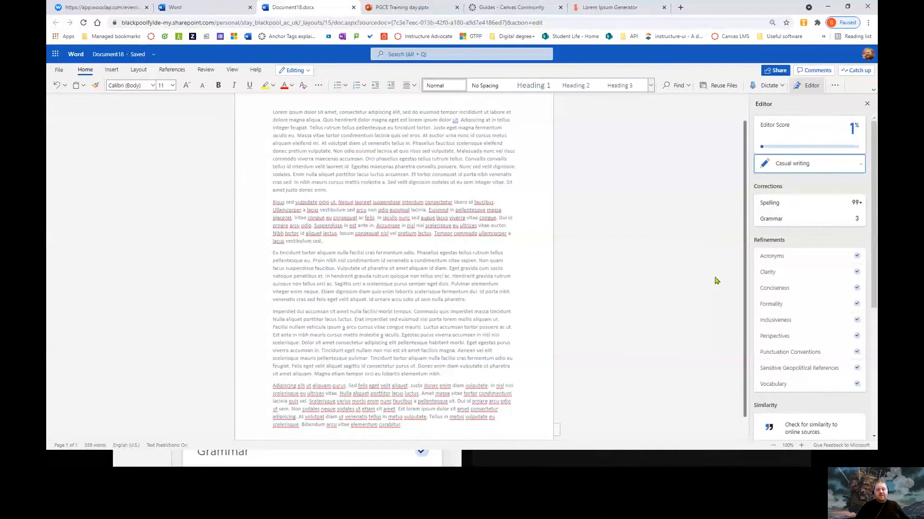
Toggle between Professional and Casual again, finishing on Professional
{"action": "left_click", "coordinate": [826, 173]}
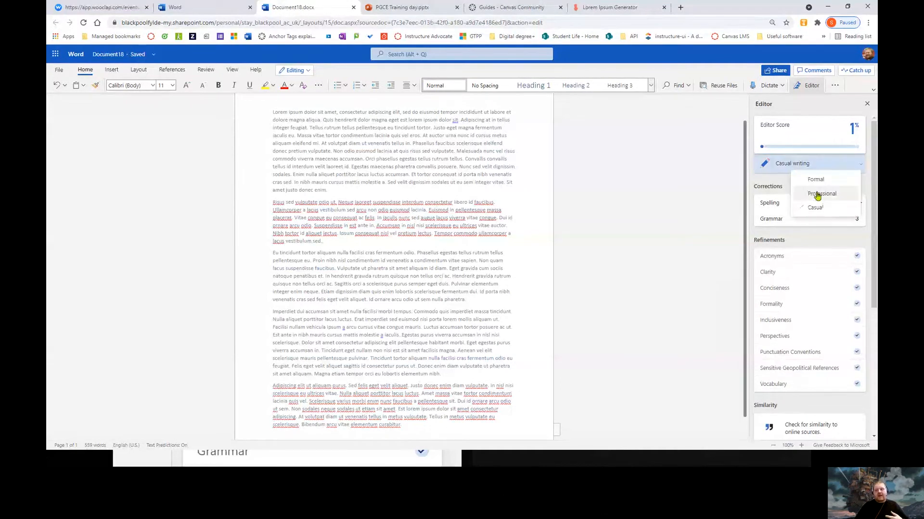
{"action": "left_click", "coordinate": [815, 199]}
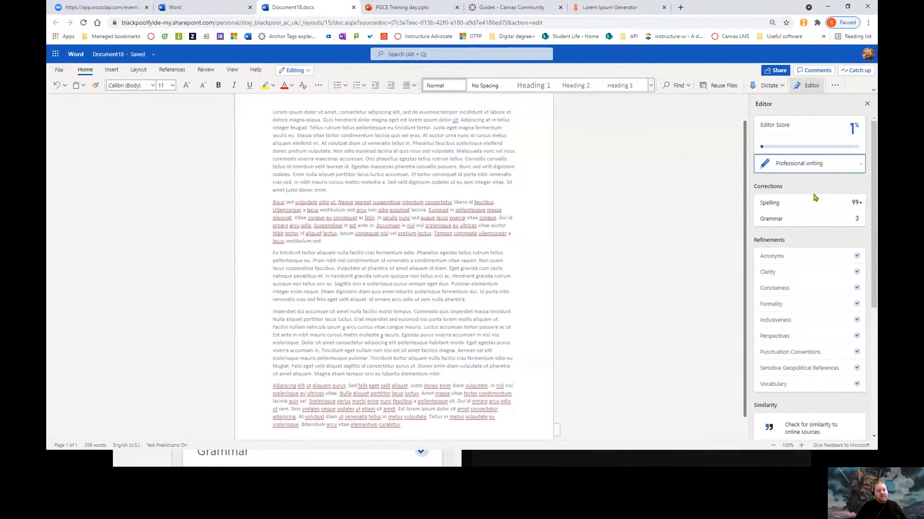
{"action": "left_click", "coordinate": [831, 164]}
{"action": "left_click", "coordinate": [816, 210]}
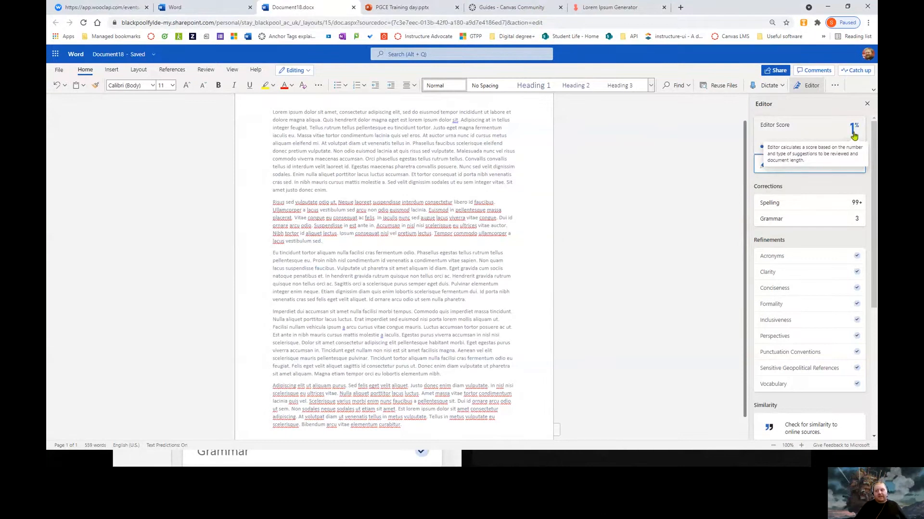
{"action": "left_click", "coordinate": [840, 168]}
{"action": "left_click", "coordinate": [835, 195]}
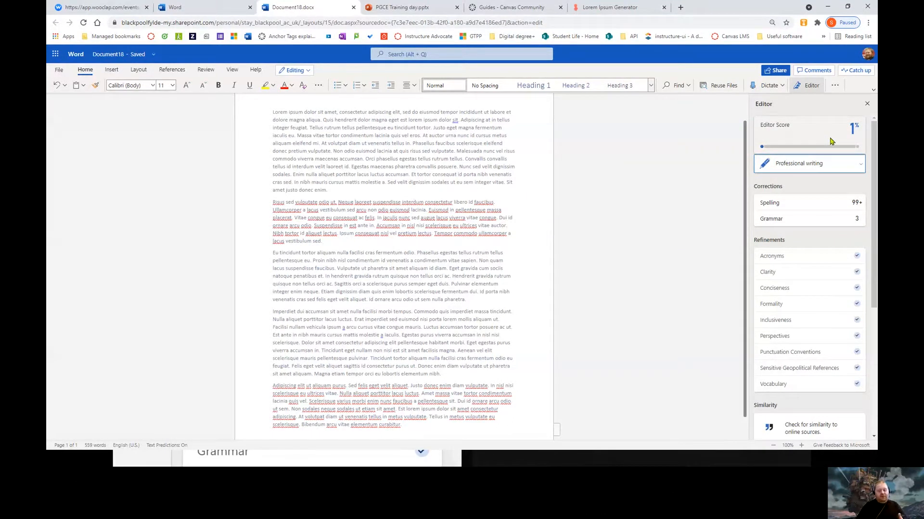
{"action": "scroll", "coordinate": [812, 202], "scroll_direction": "down", "scroll_amount": 5}
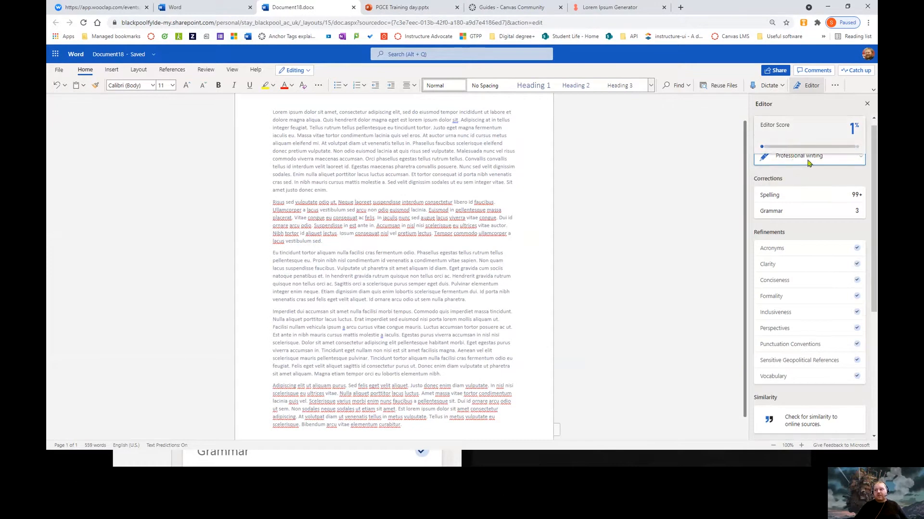
{"action": "scroll", "coordinate": [817, 289], "scroll_direction": "up", "scroll_amount": 5}
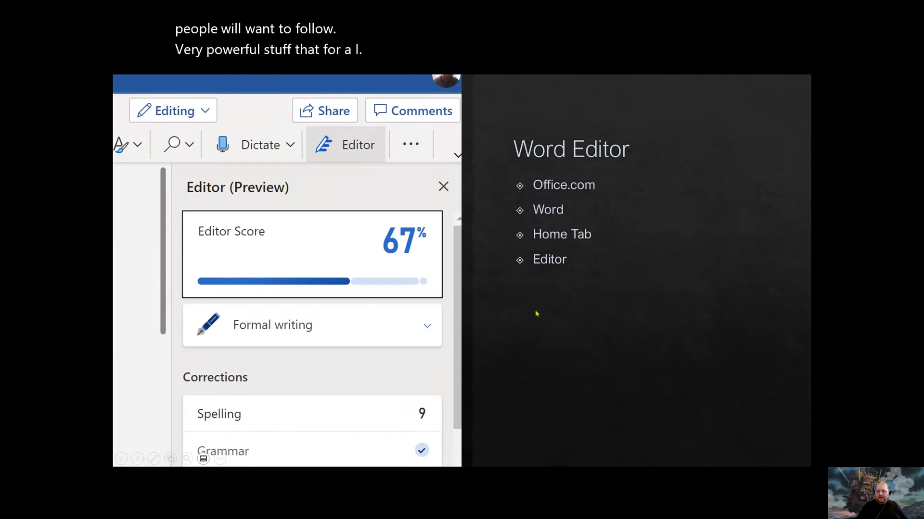
Advance to the Office Mobile slide and play its embedded YouTube video
{"action": "left_click", "coordinate": [537, 314]}
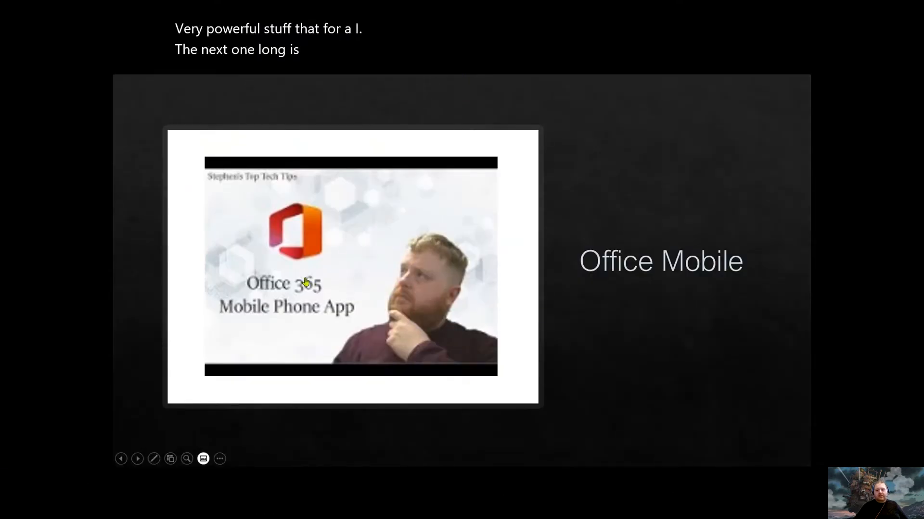
{"action": "mouse_move", "coordinate": [493, 4]}
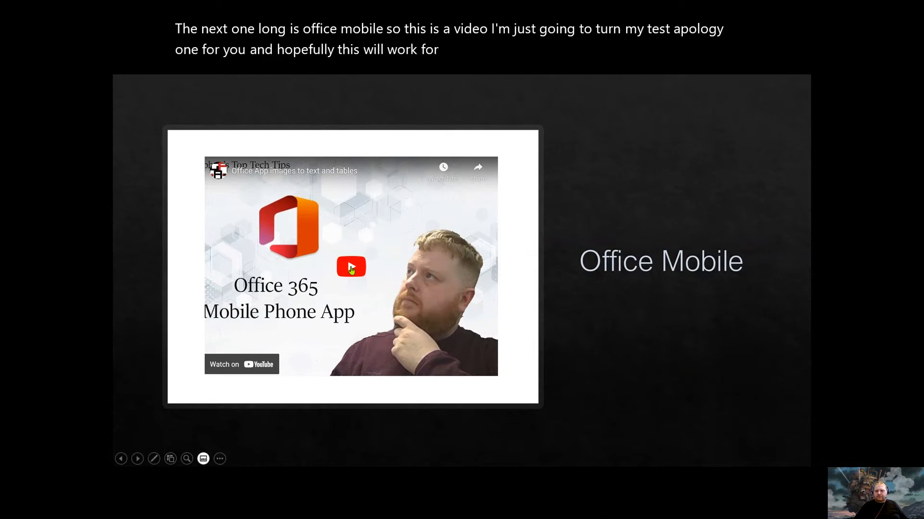
{"action": "left_click", "coordinate": [350, 269]}
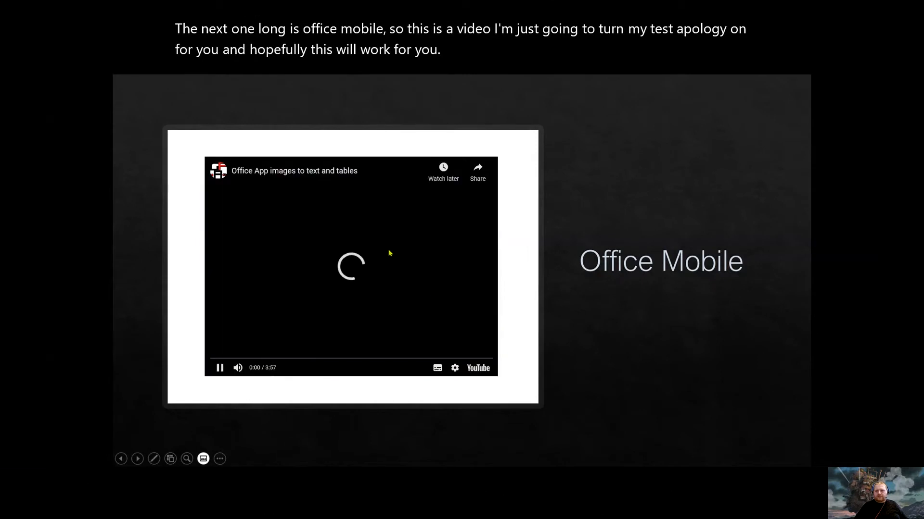
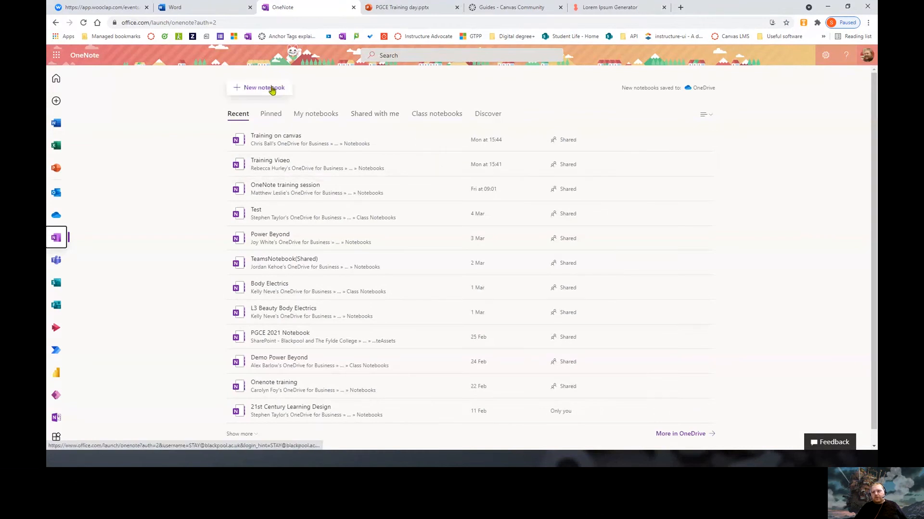
Create a new notebook named 'Digilearn test'
{"action": "left_click", "coordinate": [244, 88]}
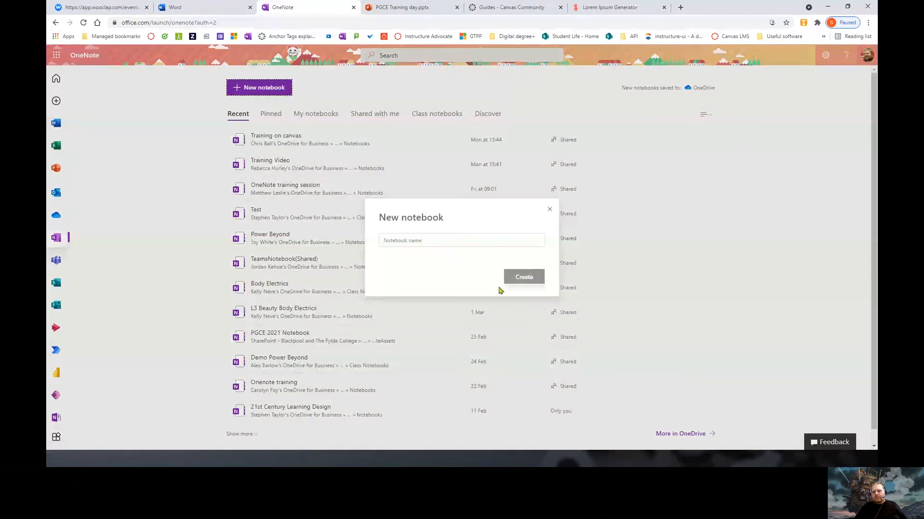
{"action": "left_click", "coordinate": [423, 241]}
{"action": "type", "text": "Dig"}
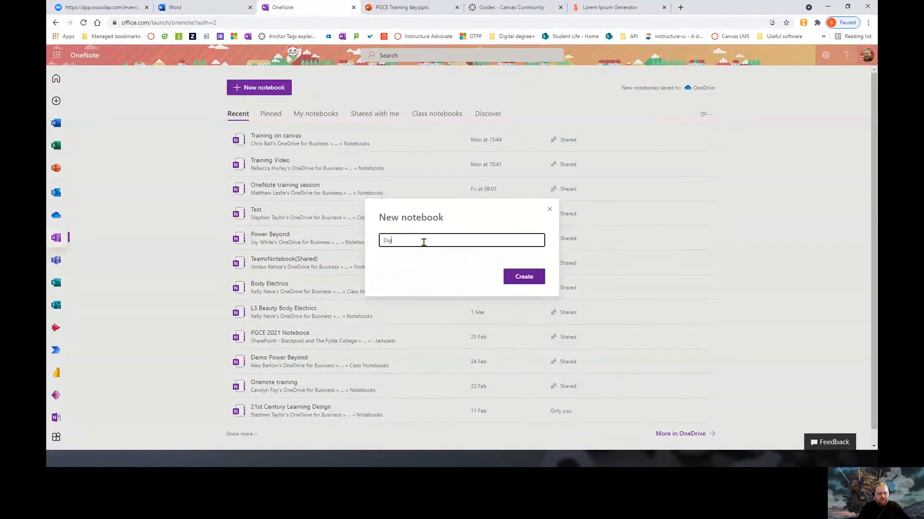
{"action": "type", "text": "ilearn test"}
{"action": "key", "text": "Return"}
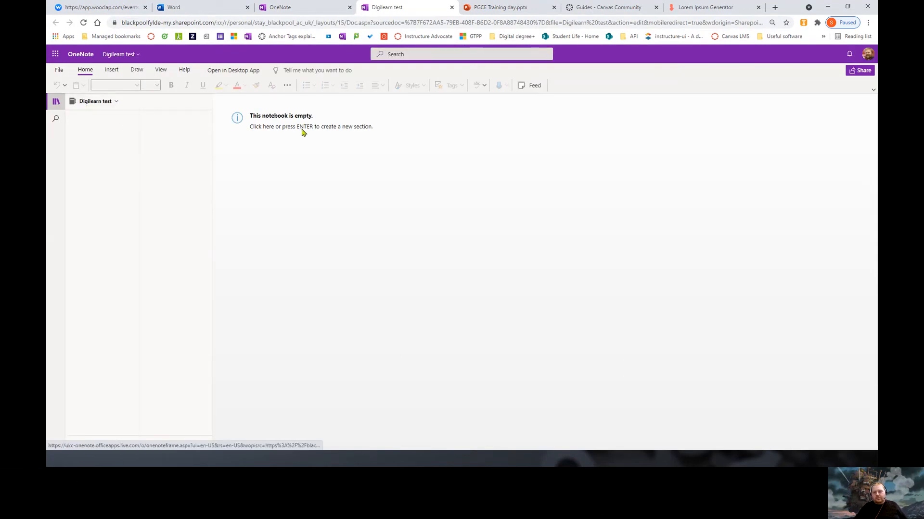
Add a section named Test with a page titled Test, and select the highlighter pens
{"action": "left_click", "coordinate": [283, 131]}
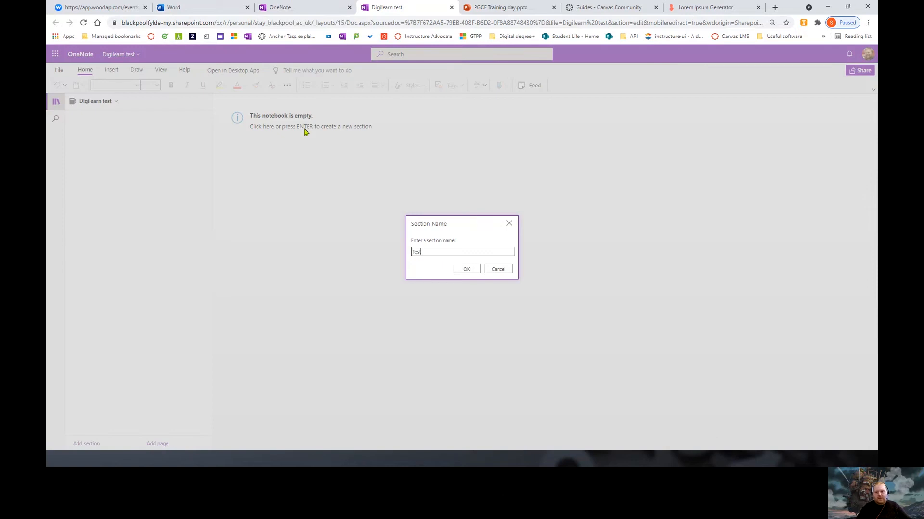
{"action": "key", "text": "Return"}
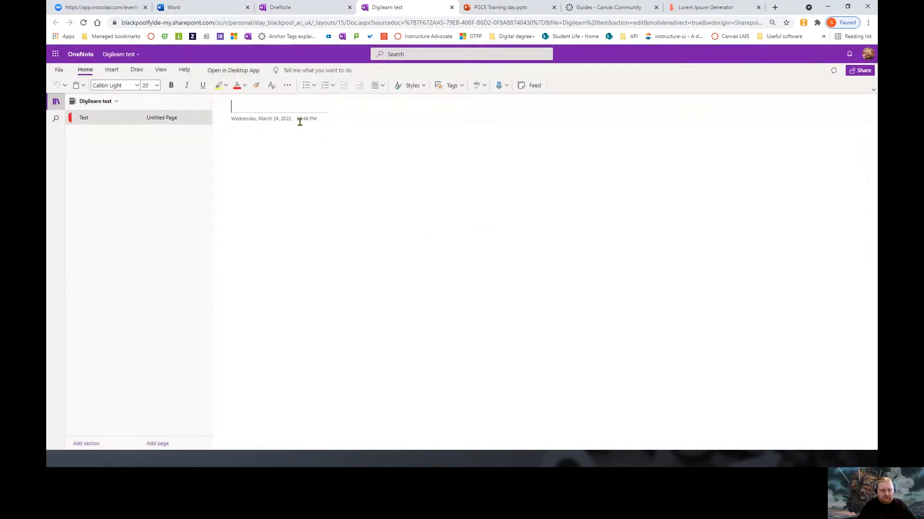
{"action": "type", "text": "Test"}
{"action": "key", "text": "Return"}
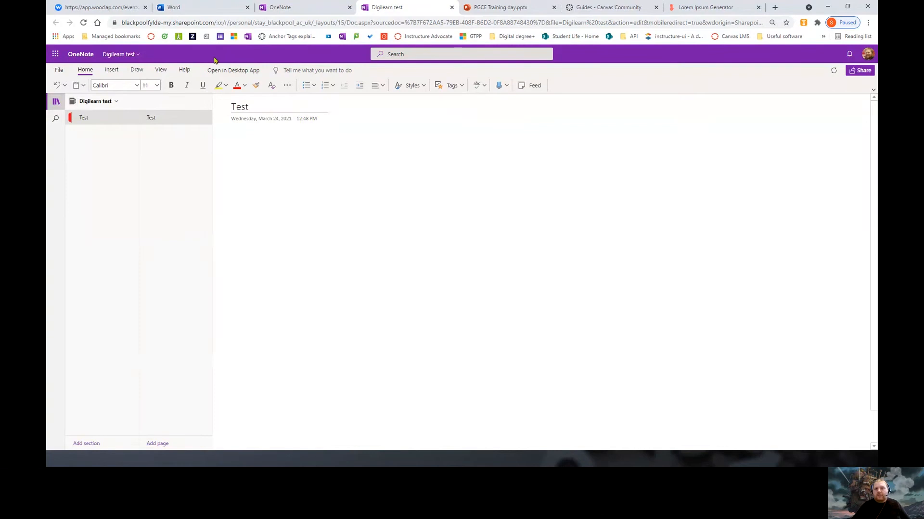
{"action": "left_click", "coordinate": [137, 70]}
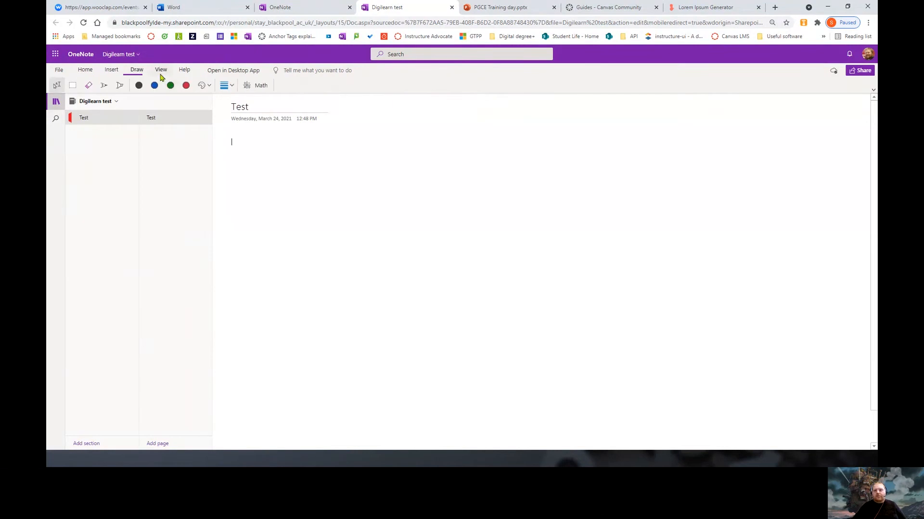
{"action": "left_click", "coordinate": [116, 87]}
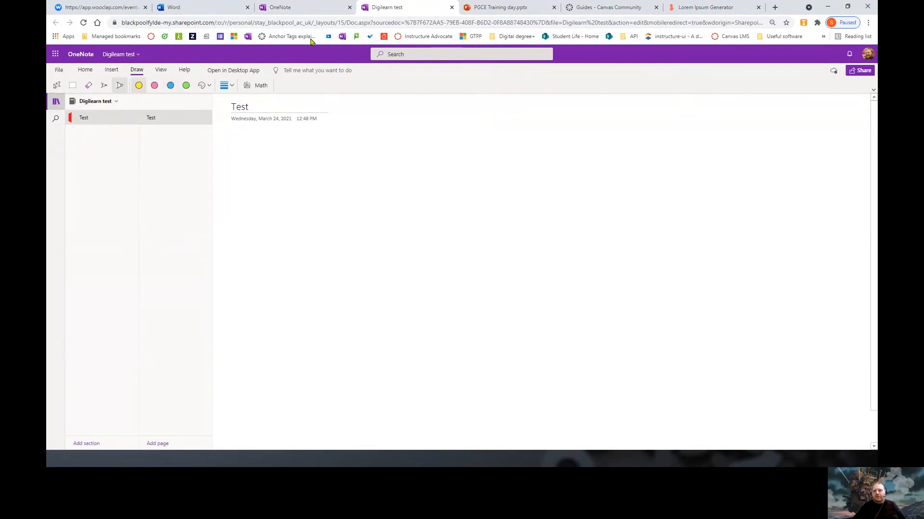
Move the notebook into its own maximised window and open the Math assistant
{"action": "left_click_drag", "start_coordinate": [399, 12], "coordinate": [92, 466]}
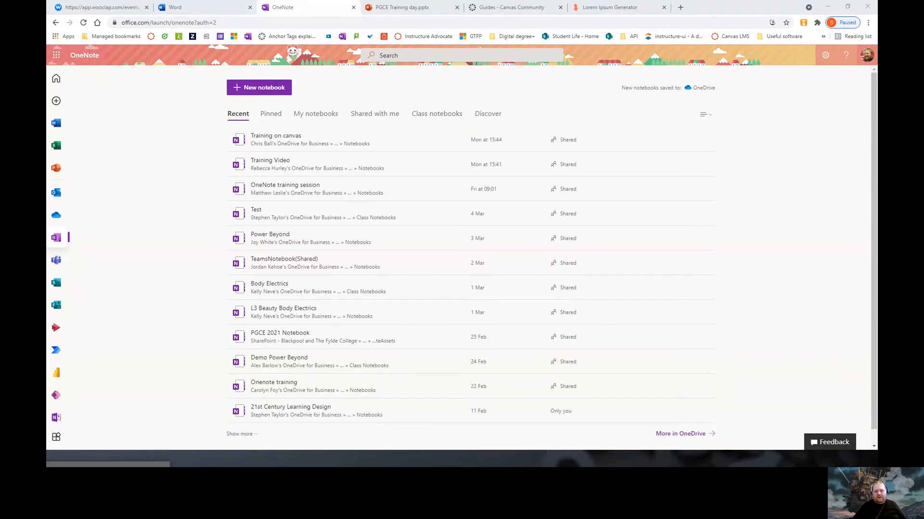
{"action": "left_click_drag", "start_coordinate": [48, 48], "coordinate": [331, 50]}
{"action": "left_click", "coordinate": [448, 44]}
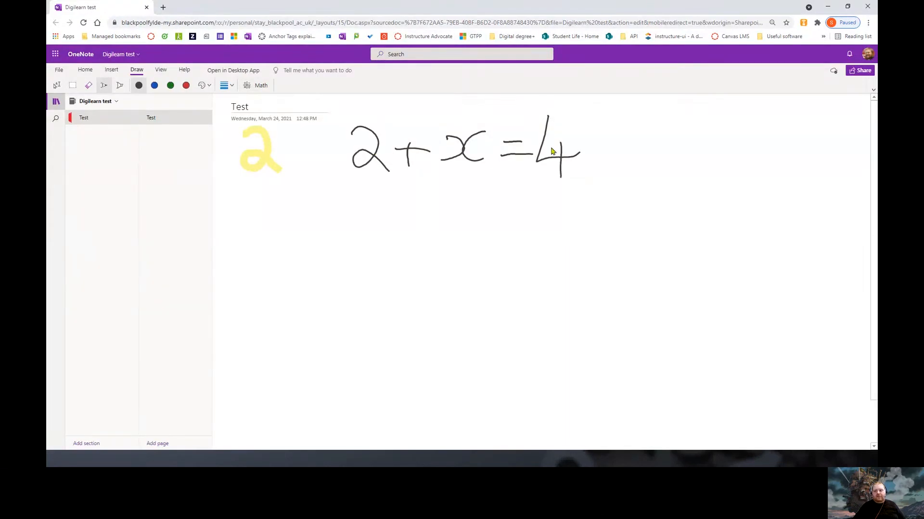
{"action": "left_click", "coordinate": [259, 85]}
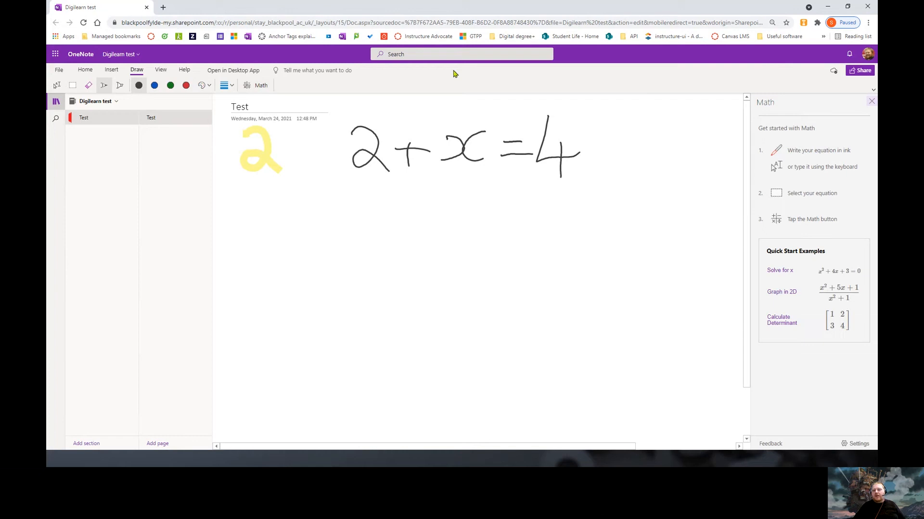
Lasso-select the handwritten 2+x=4 and convert it to typed maths with Ink to Math
{"action": "left_click", "coordinate": [73, 85]}
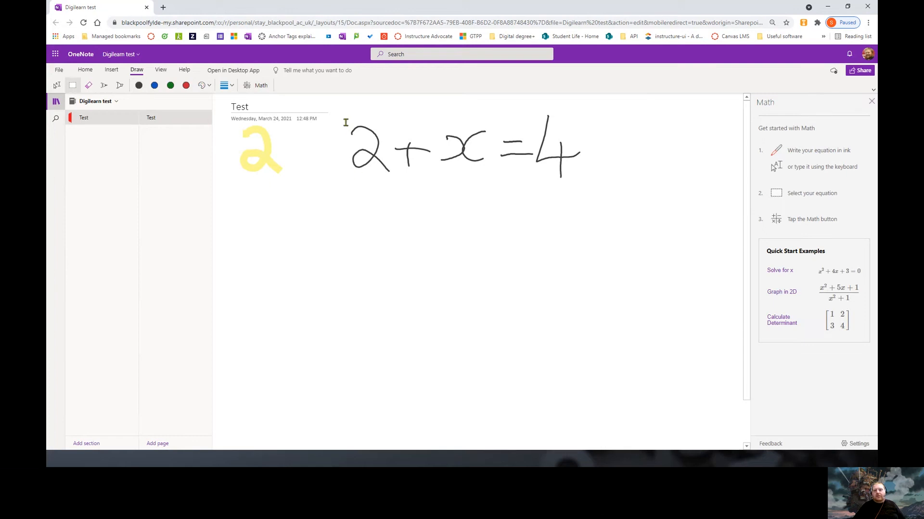
{"action": "mouse_move", "coordinate": [327, 202]}
{"action": "left_mouse_down"}
{"action": "mouse_move", "coordinate": [550, 220]}
{"action": "mouse_move", "coordinate": [690, 103]}
{"action": "mouse_move", "coordinate": [681, 99]}
{"action": "left_mouse_up"}
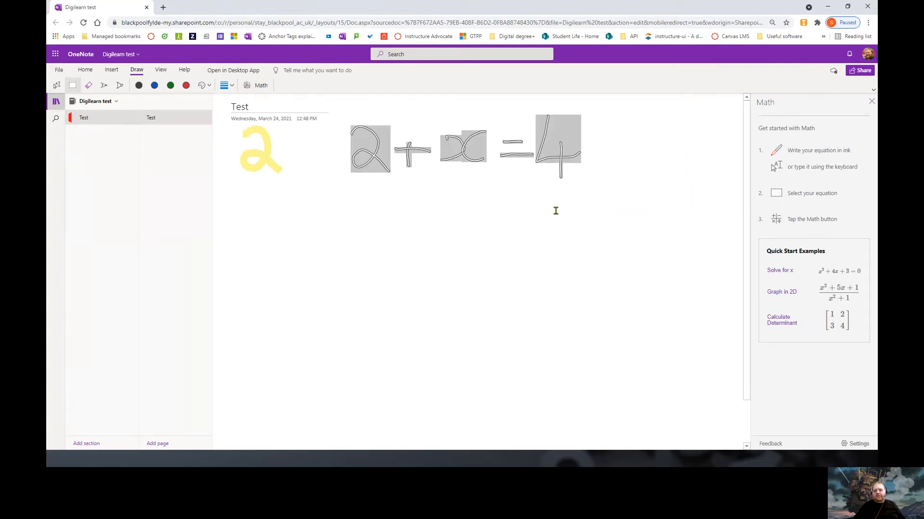
{"action": "left_click", "coordinate": [258, 89]}
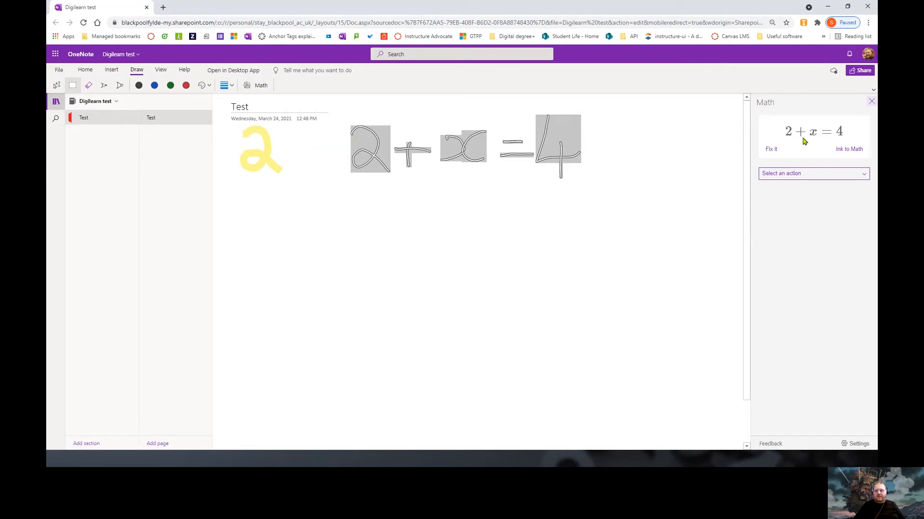
{"action": "left_click", "coordinate": [849, 150]}
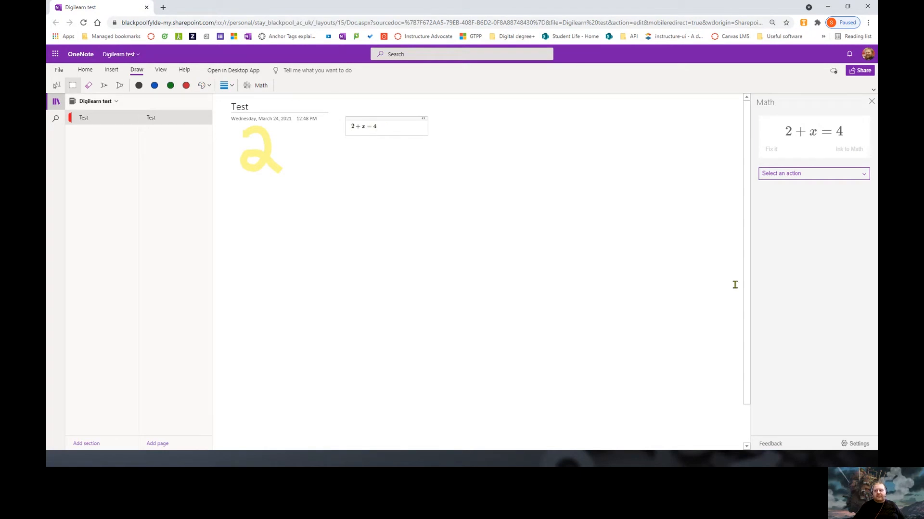
Solve the equation for x and place the answer x = 2 on the page
{"action": "left_click", "coordinate": [830, 178]}
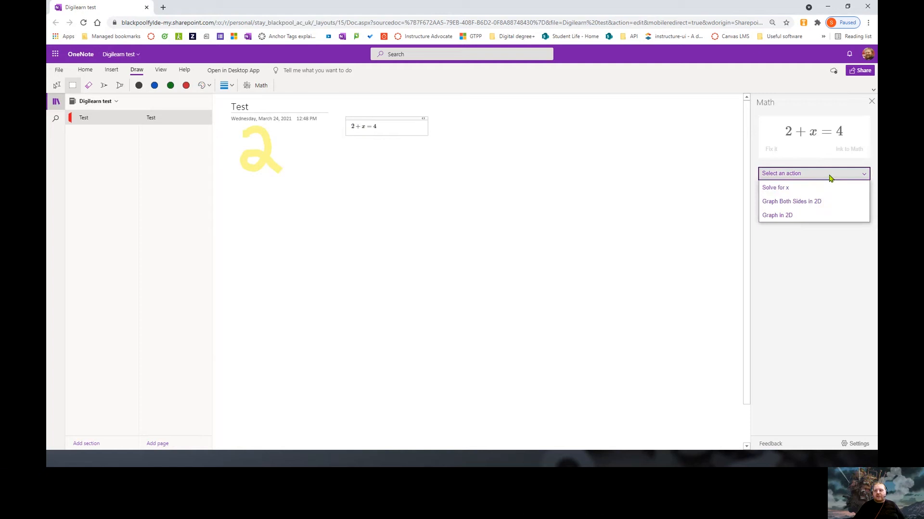
{"action": "left_click", "coordinate": [804, 191]}
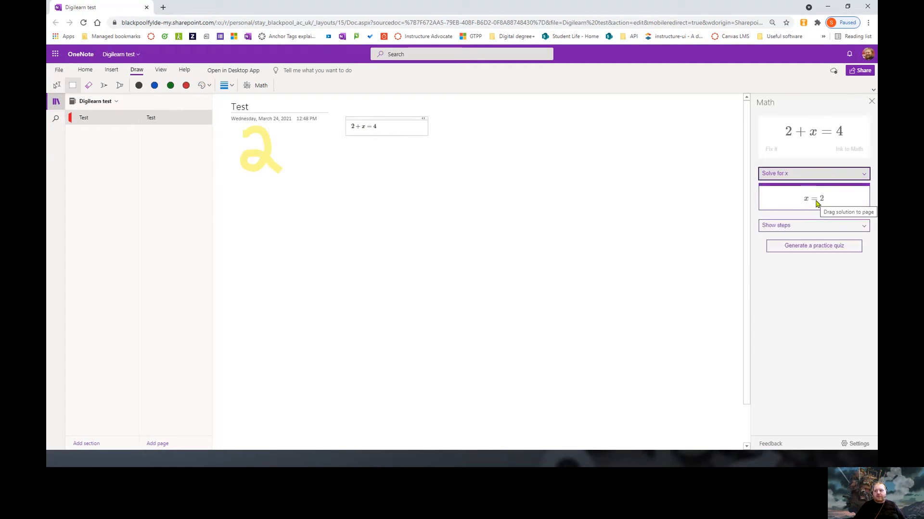
{"action": "left_click_drag", "start_coordinate": [808, 208], "coordinate": [440, 202]}
Show the steps for solving the linear equation and place them on the page
{"action": "left_click", "coordinate": [798, 225]}
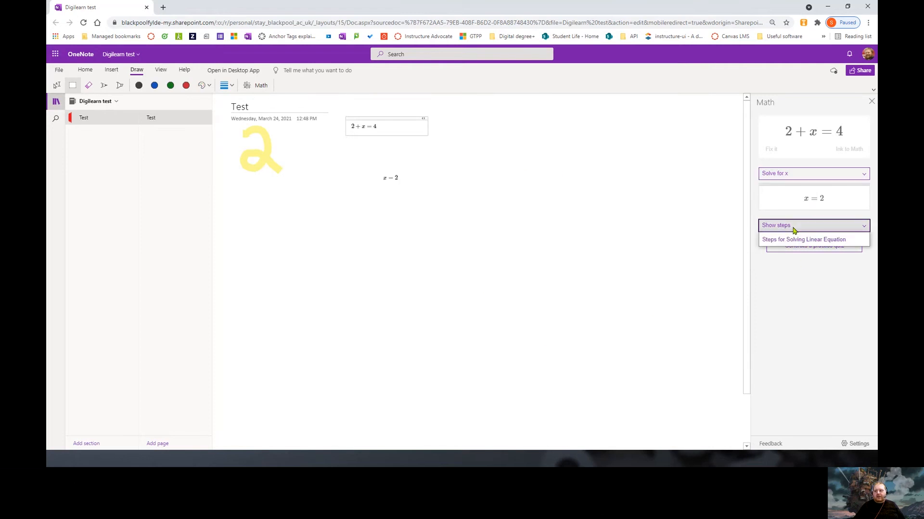
{"action": "left_click", "coordinate": [799, 239]}
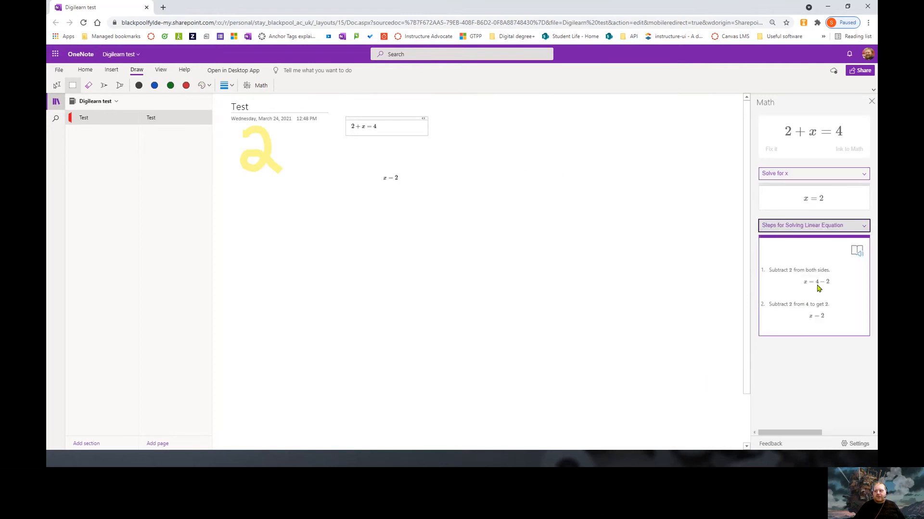
{"action": "left_click_drag", "start_coordinate": [818, 286], "coordinate": [468, 186]}
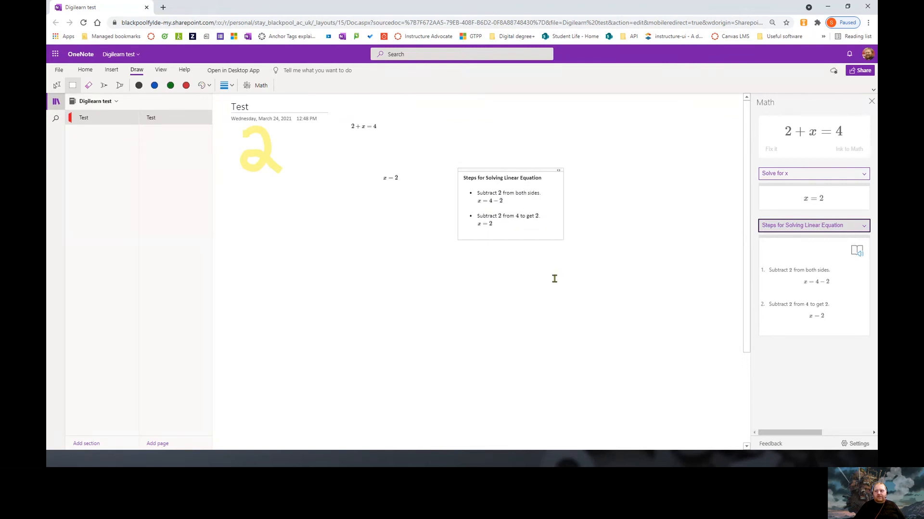
{"action": "left_click", "coordinate": [860, 230]}
{"action": "left_click", "coordinate": [859, 231]}
{"action": "left_click", "coordinate": [801, 175]}
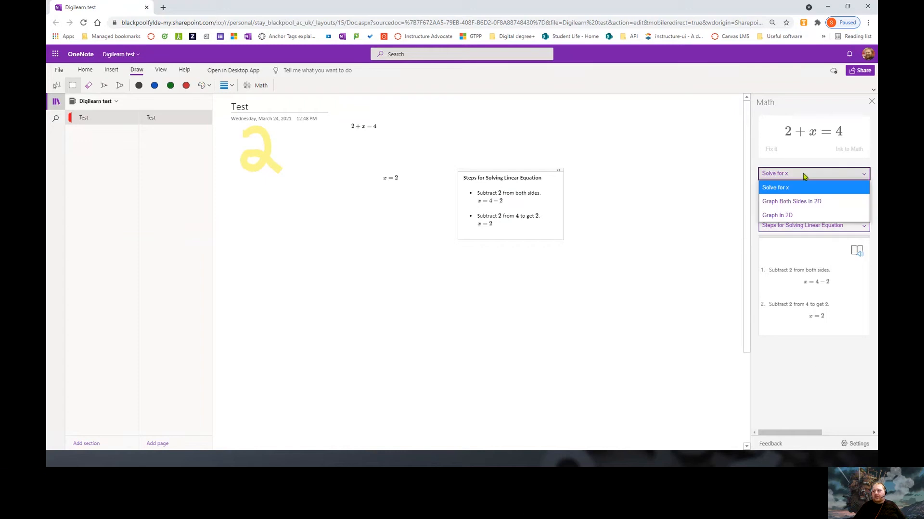
Insert a 2D graph of both sides of 2 + x = 4 and move it off the steps
{"action": "left_click", "coordinate": [803, 214]}
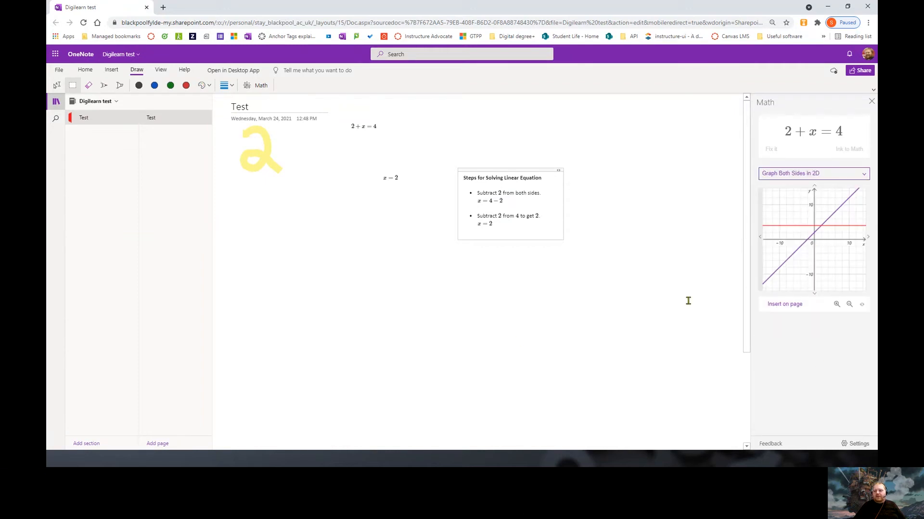
{"action": "left_click", "coordinate": [785, 304]}
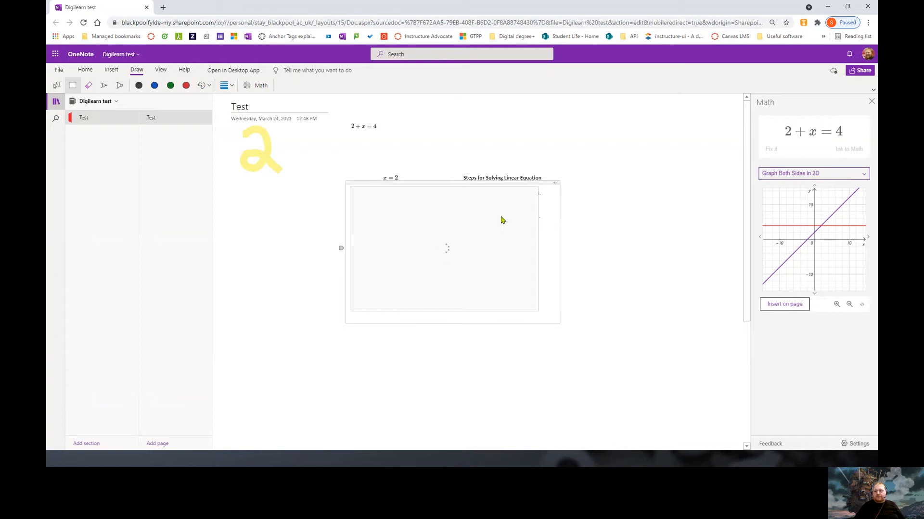
{"action": "left_click_drag", "start_coordinate": [526, 183], "coordinate": [426, 212]}
Insert a second 2D graph of x = 2 below the steps, then return to Solve for x
{"action": "left_click", "coordinate": [853, 176]}
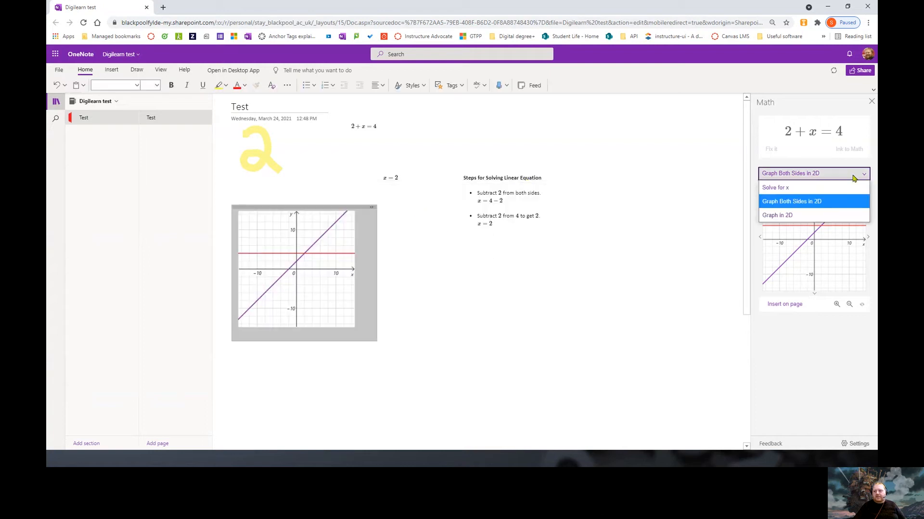
{"action": "left_click", "coordinate": [794, 219]}
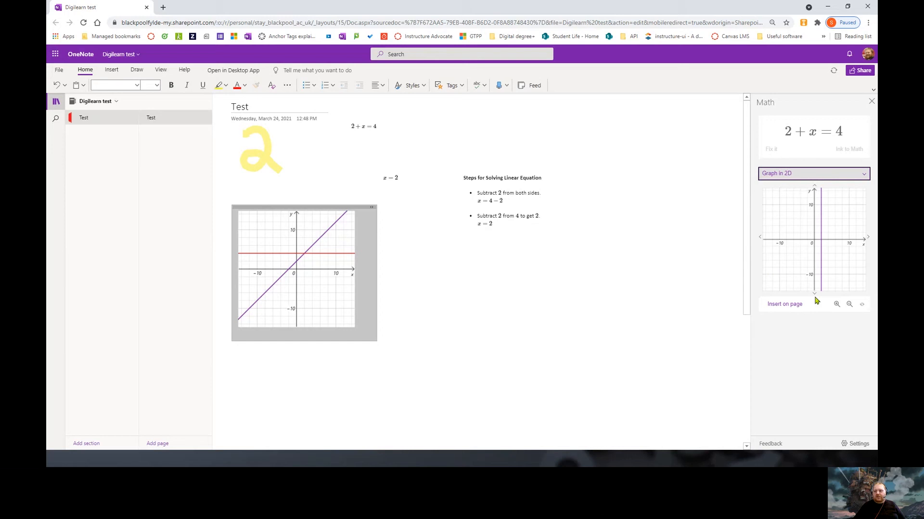
{"action": "left_click", "coordinate": [793, 309]}
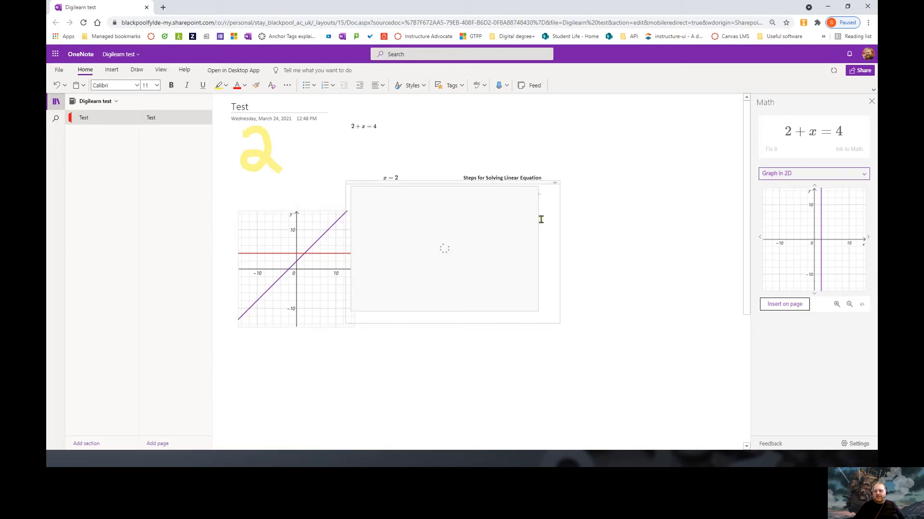
{"action": "left_click_drag", "start_coordinate": [505, 184], "coordinate": [630, 245]}
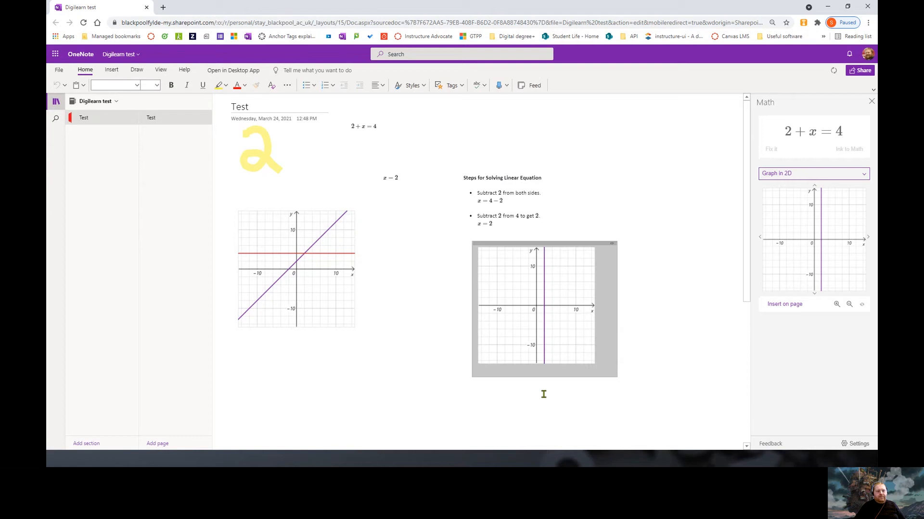
{"action": "left_click", "coordinate": [859, 177]}
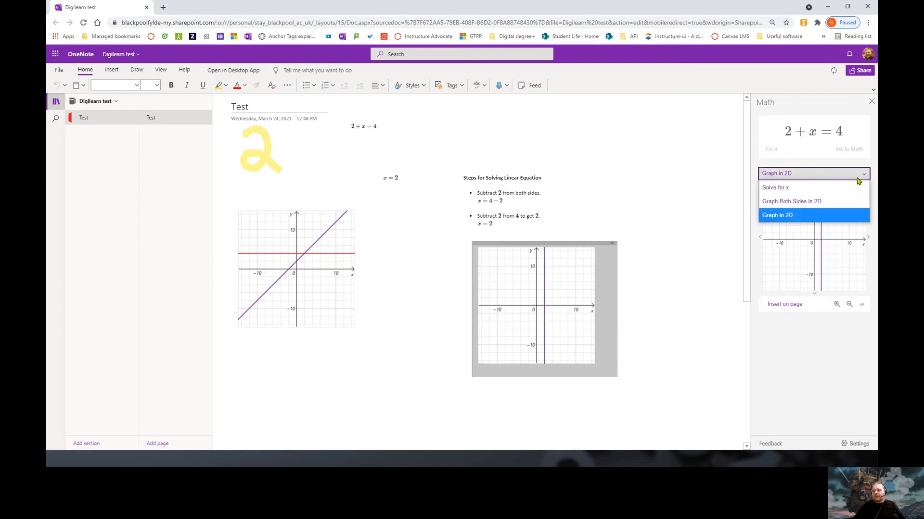
{"action": "left_click", "coordinate": [822, 188]}
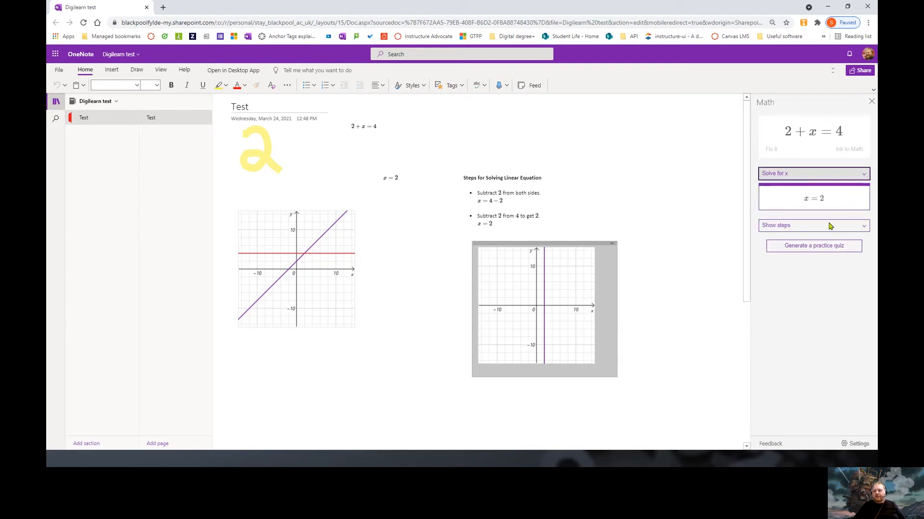
Sign in and generate a 10-question practice quiz from the equation
{"action": "left_click", "coordinate": [810, 249]}
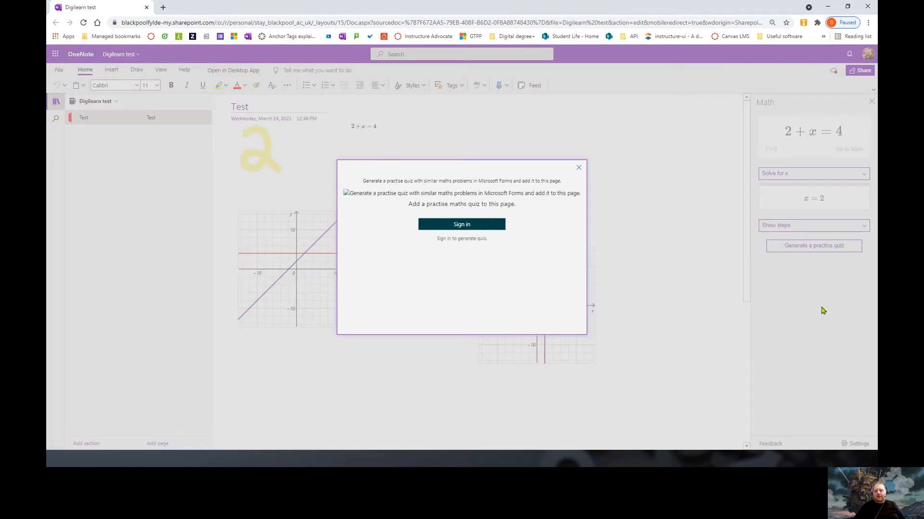
{"action": "left_click", "coordinate": [497, 227]}
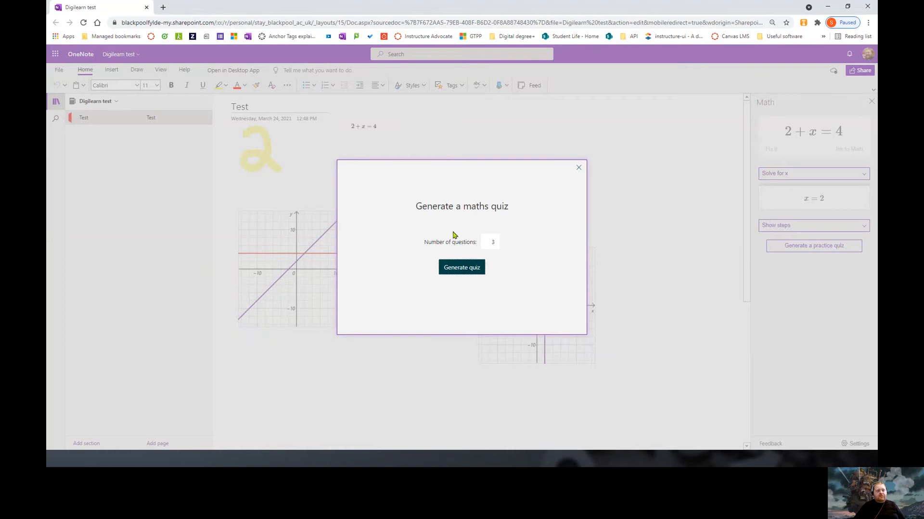
{"action": "double_click", "coordinate": [492, 242]}
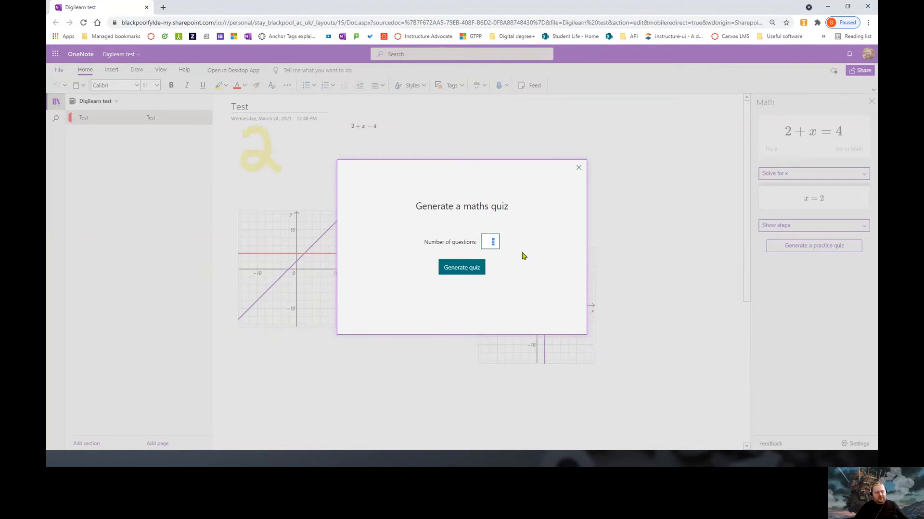
{"action": "type", "text": "10"}
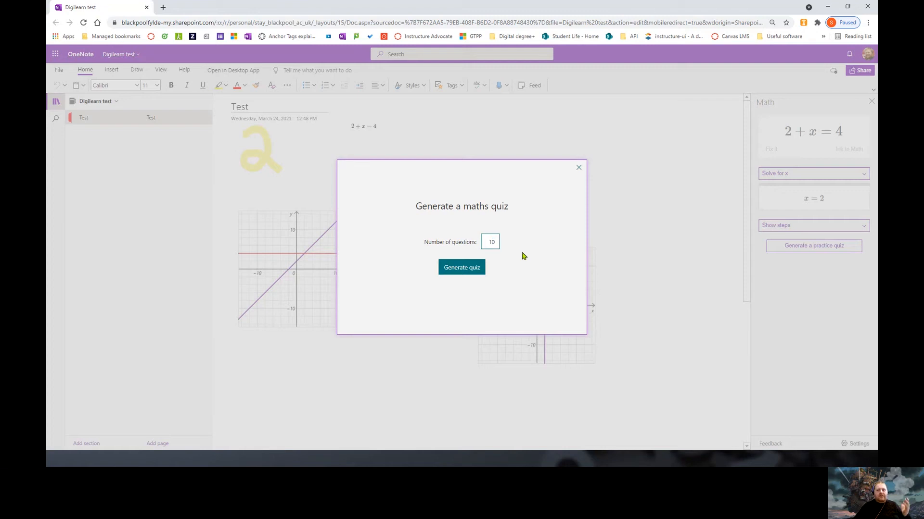
{"action": "left_click", "coordinate": [462, 269]}
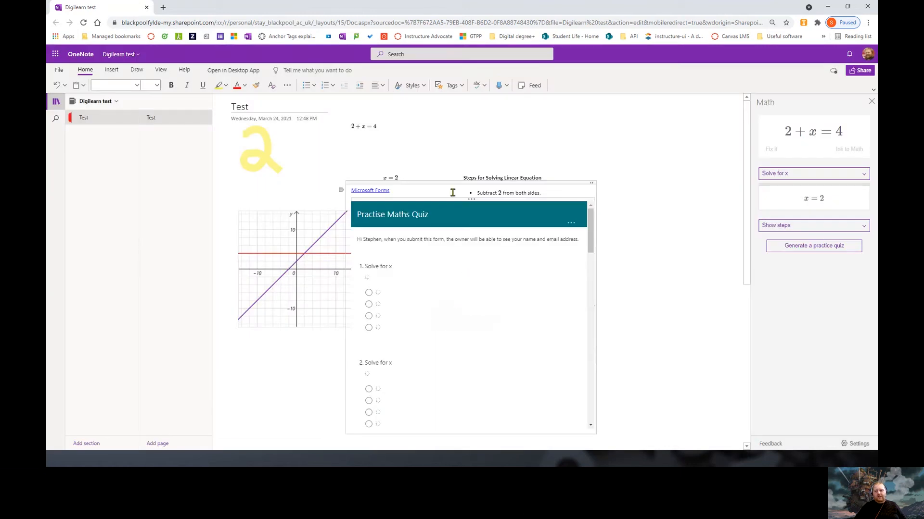
Move the embedded quiz up and right, and scroll through its questions
{"action": "left_click_drag", "start_coordinate": [445, 183], "coordinate": [457, 93]}
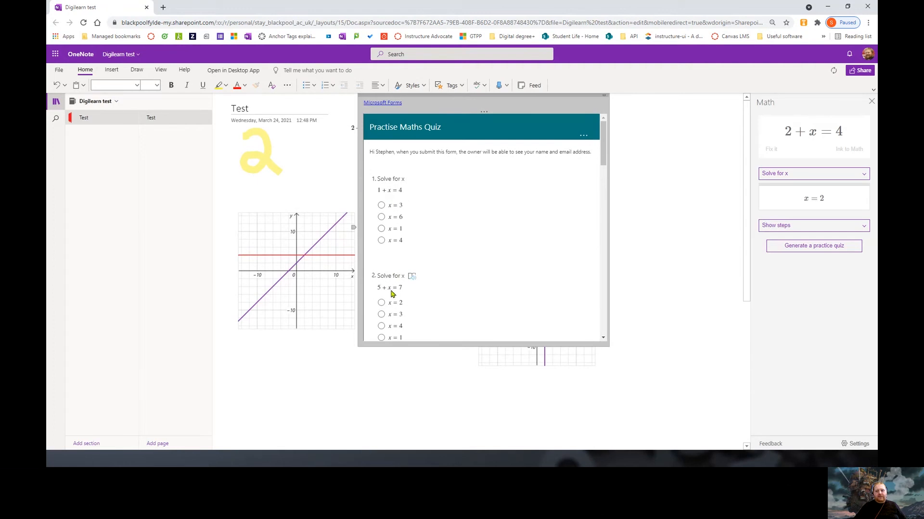
{"action": "scroll", "coordinate": [433, 279], "scroll_direction": "down", "scroll_amount": 5}
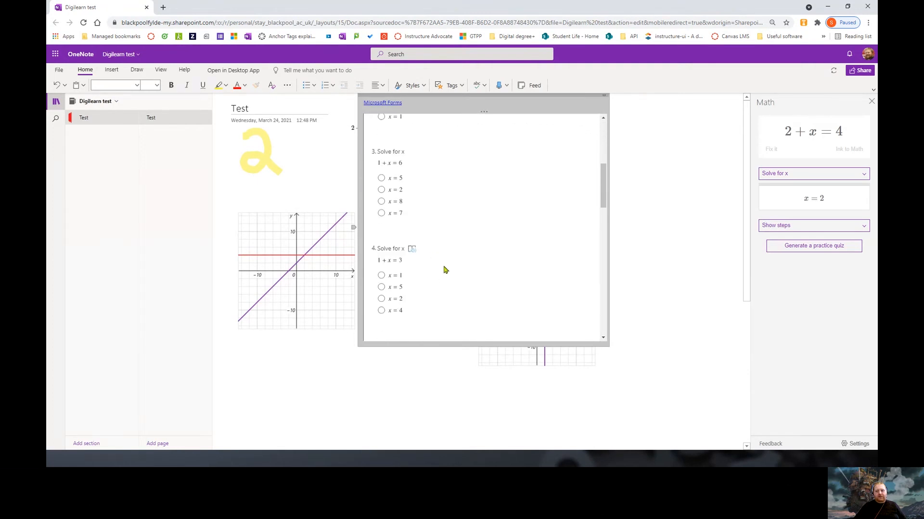
{"action": "scroll", "coordinate": [445, 270], "scroll_direction": "down", "scroll_amount": 8}
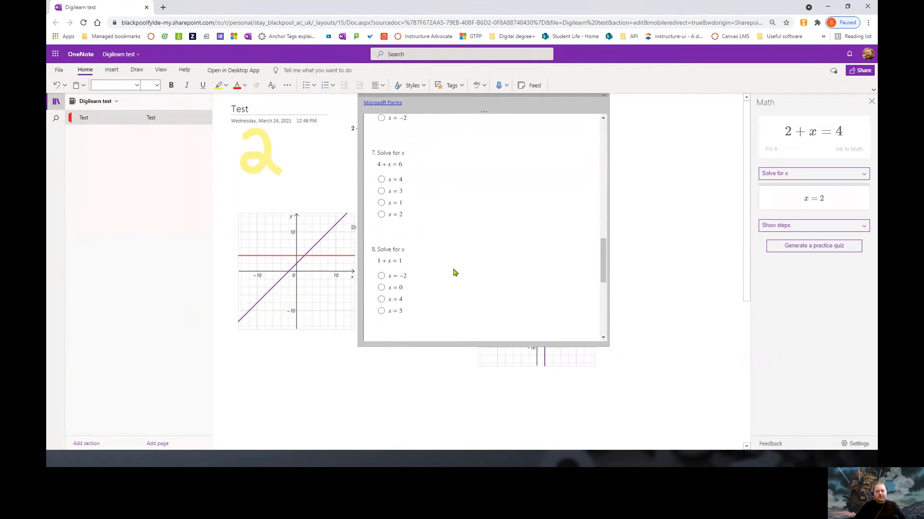
{"action": "scroll", "coordinate": [454, 273], "scroll_direction": "down", "scroll_amount": 6}
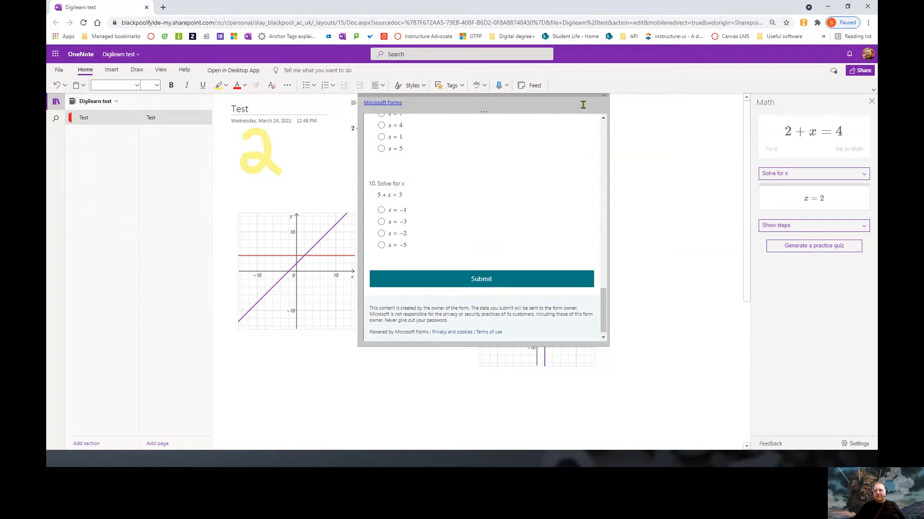
Drag the quiz frame up and right so it no longer covers 2+x=4
{"action": "left_click_drag", "start_coordinate": [568, 95], "coordinate": [568, 128]}
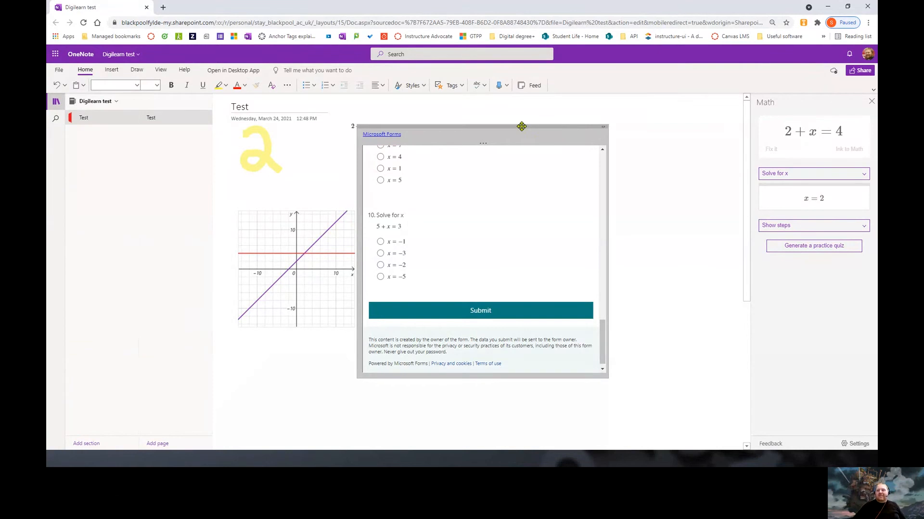
{"action": "left_click_drag", "start_coordinate": [522, 126], "coordinate": [557, 110]}
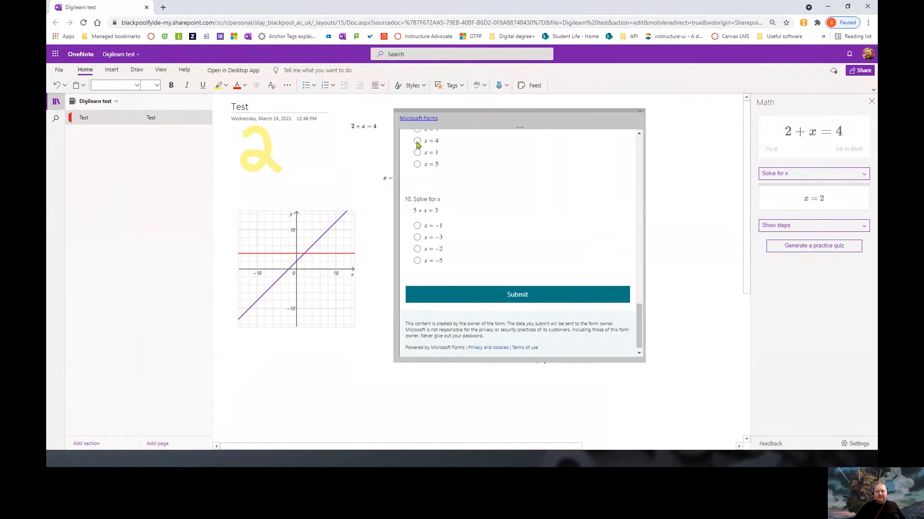
{"action": "left_click", "coordinate": [137, 71]}
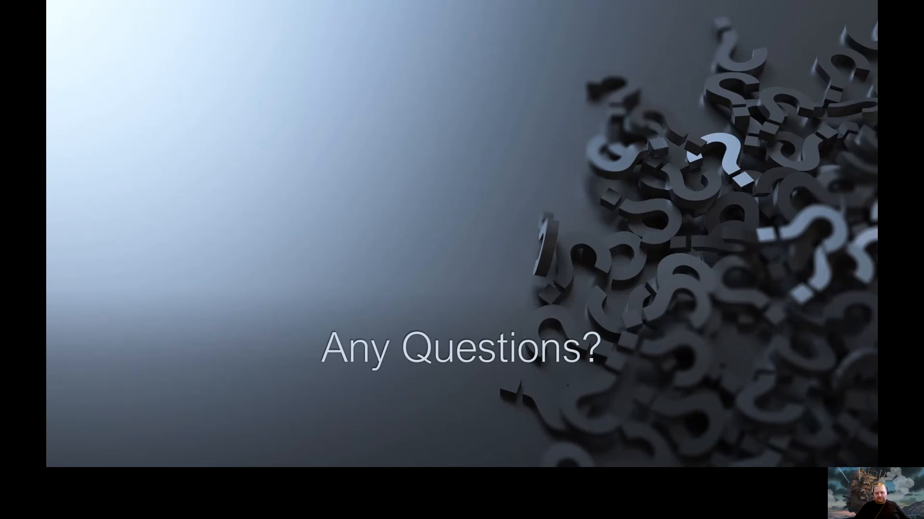
Bring the Chrome window with Microsoft Teams full screen over the slide
{"action": "left_click_drag", "start_coordinate": [876, 226], "coordinate": [404, 1]}
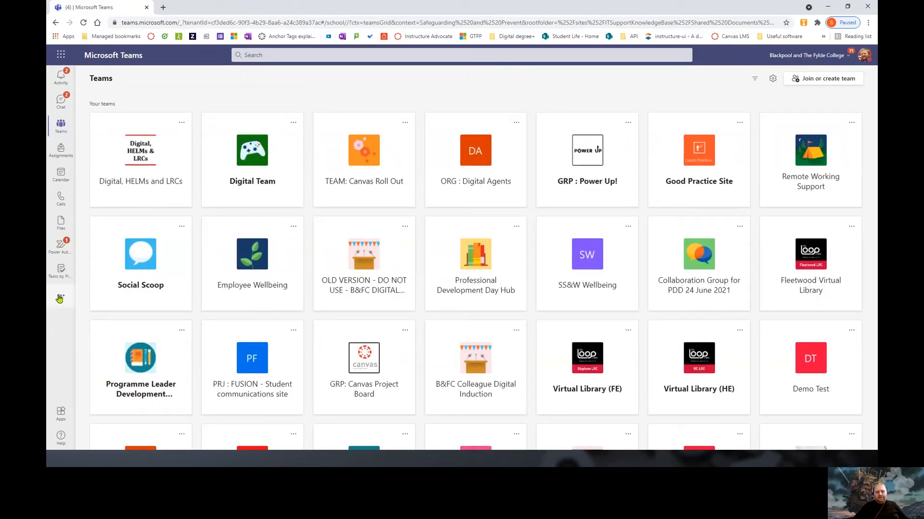
Open the additional apps list on the Teams rail, then select the browser address
{"action": "left_click", "coordinate": [60, 298]}
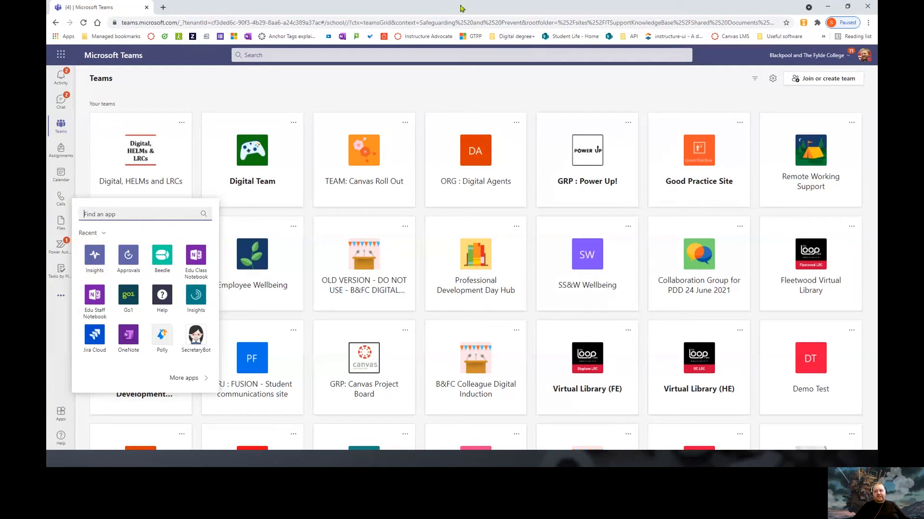
{"action": "left_click", "coordinate": [420, 23]}
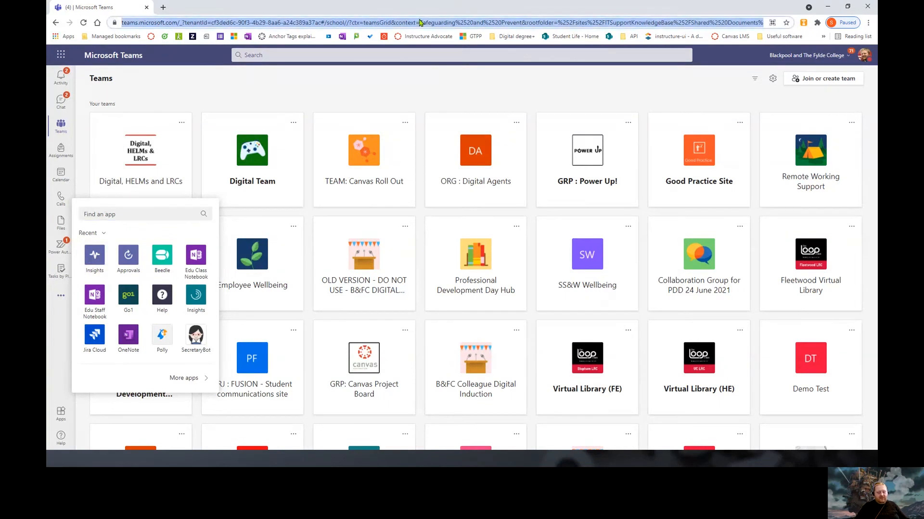
Go to Twitter and open the account's own profile timeline
{"action": "type", "text": "twitter.com"}
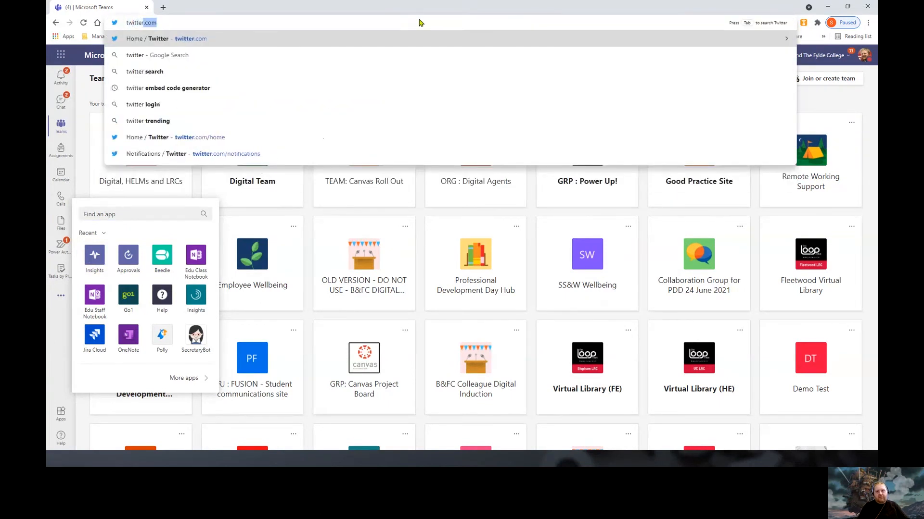
{"action": "key", "text": "Return"}
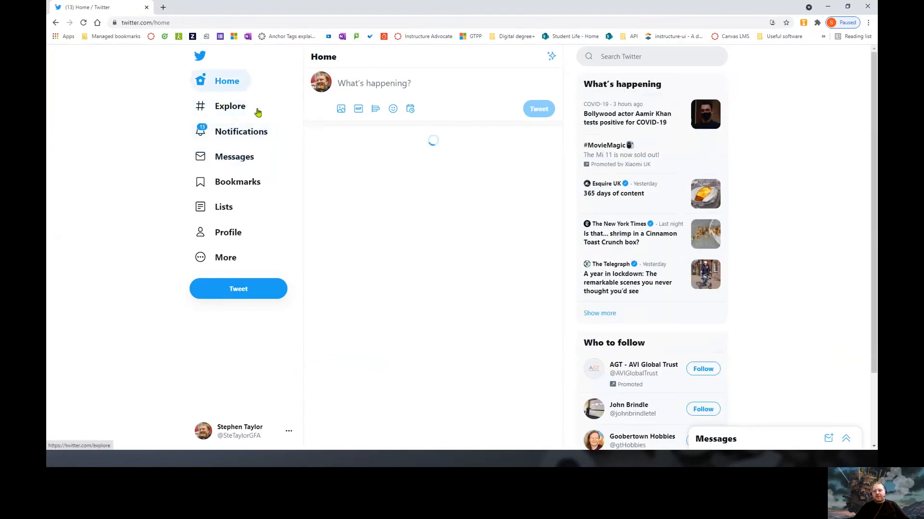
{"action": "left_click", "coordinate": [227, 232]}
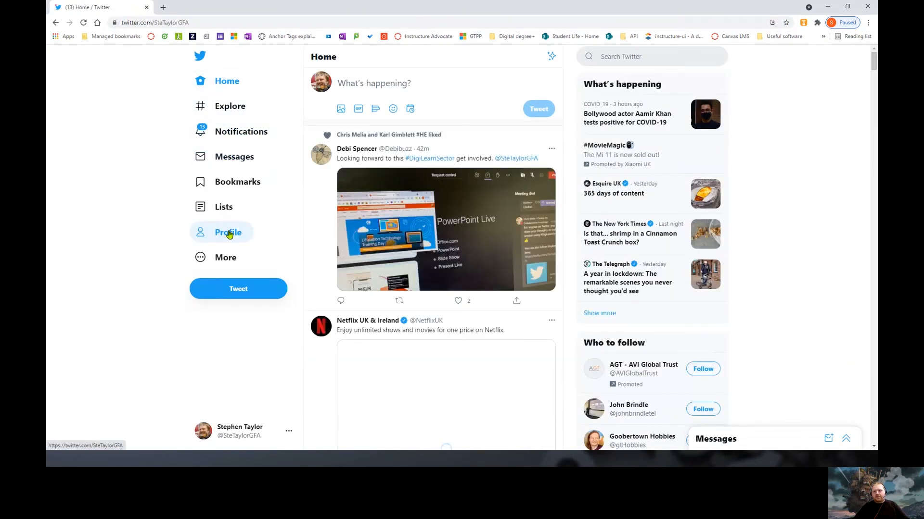
{"action": "scroll", "coordinate": [525, 301], "scroll_direction": "down", "scroll_amount": 4}
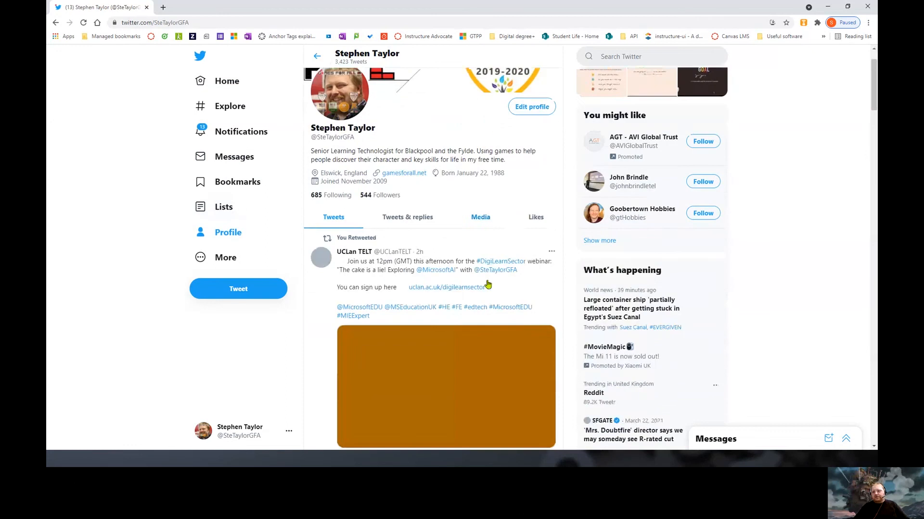
{"action": "scroll", "coordinate": [526, 301], "scroll_direction": "down", "scroll_amount": 20}
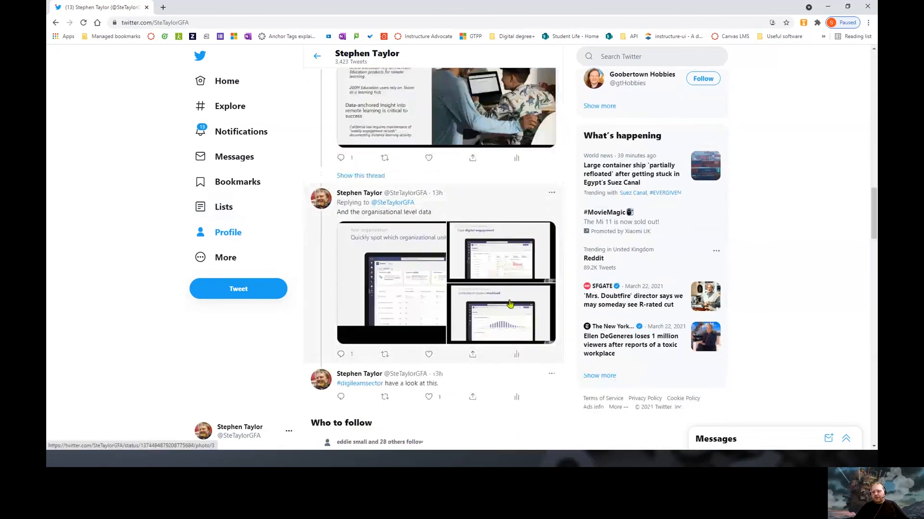
{"action": "scroll", "coordinate": [512, 305], "scroll_direction": "up", "scroll_amount": 4}
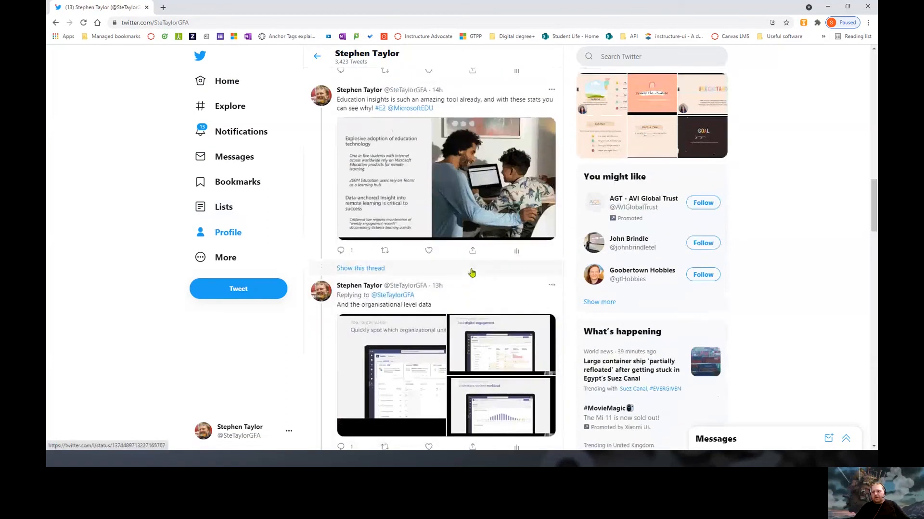
Open the Education insights thread and view the reply's 'Identification' slide image full size
{"action": "left_click", "coordinate": [379, 305]}
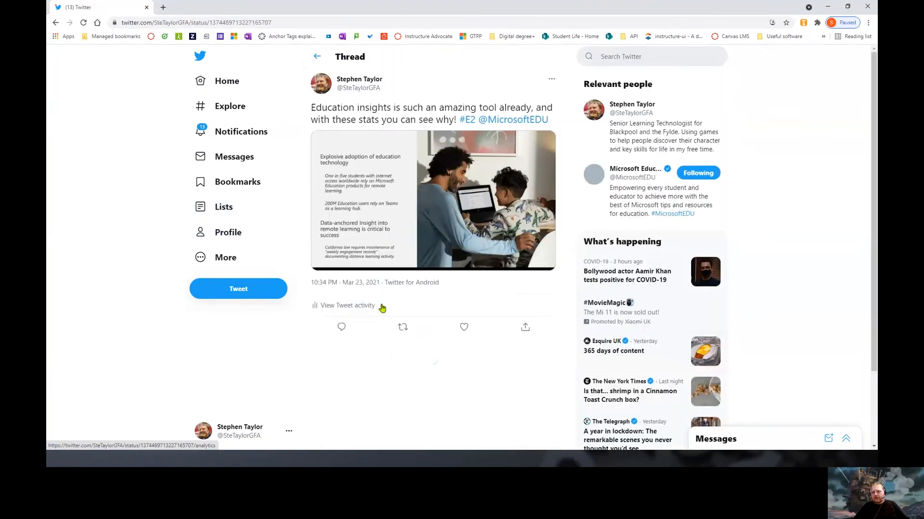
{"action": "scroll", "coordinate": [474, 292], "scroll_direction": "down", "scroll_amount": 4}
{"action": "scroll", "coordinate": [433, 283], "scroll_direction": "up", "scroll_amount": 2}
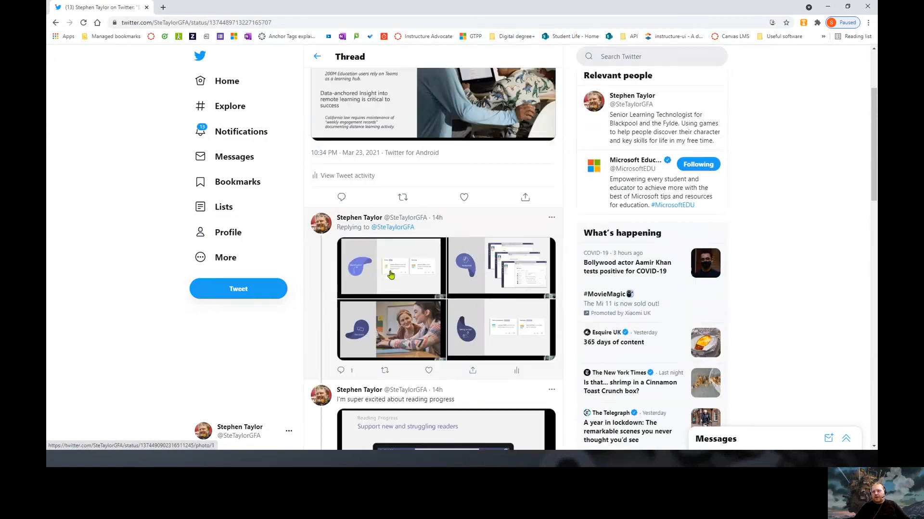
{"action": "left_click", "coordinate": [395, 270]}
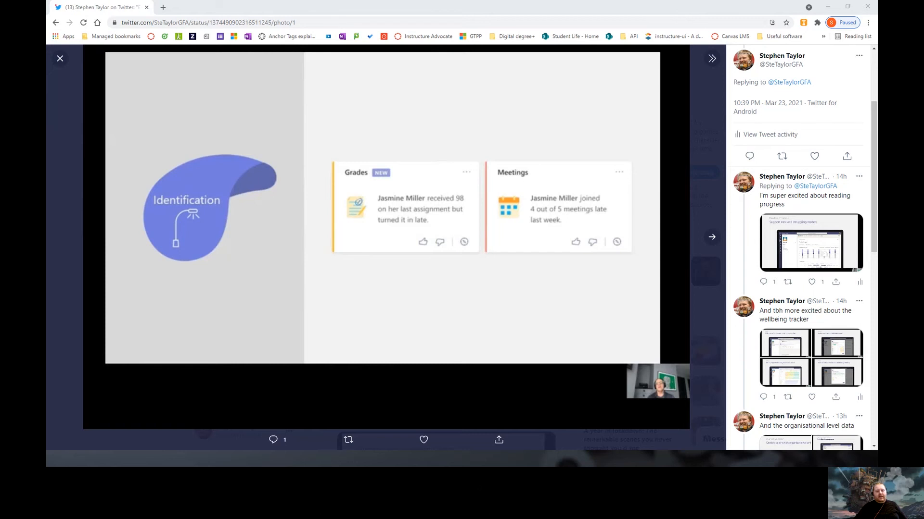
Advance the reply's slide images from Reflection and Discussion to the final Taking action slide
{"action": "left_click", "coordinate": [712, 236]}
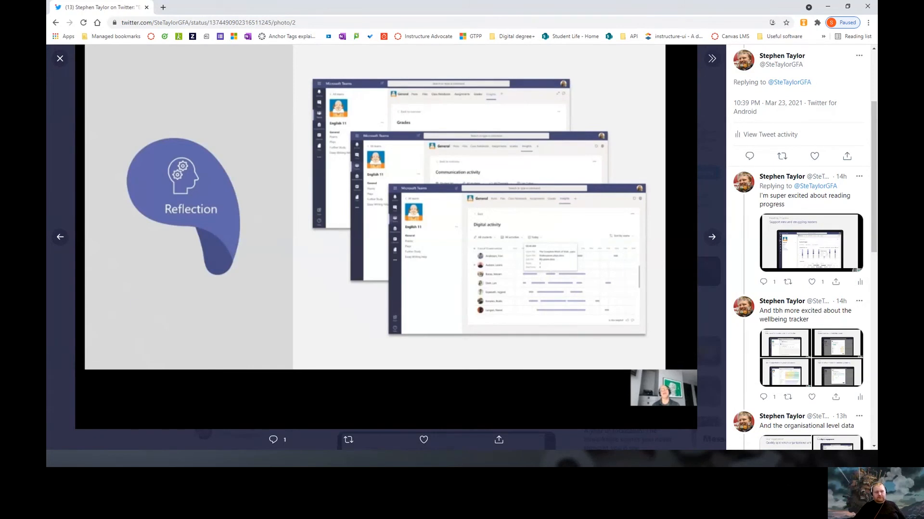
{"action": "left_click", "coordinate": [712, 236]}
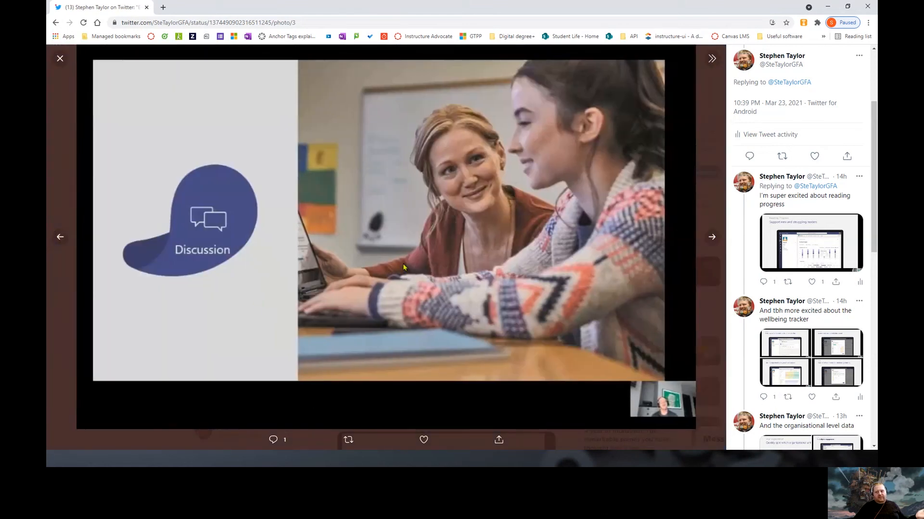
{"action": "left_click", "coordinate": [712, 237]}
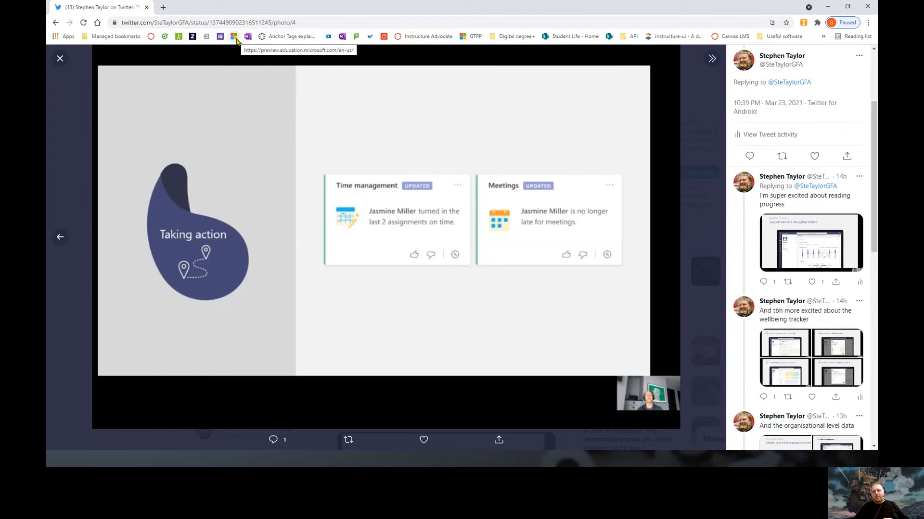
{"action": "left_click", "coordinate": [217, 24]}
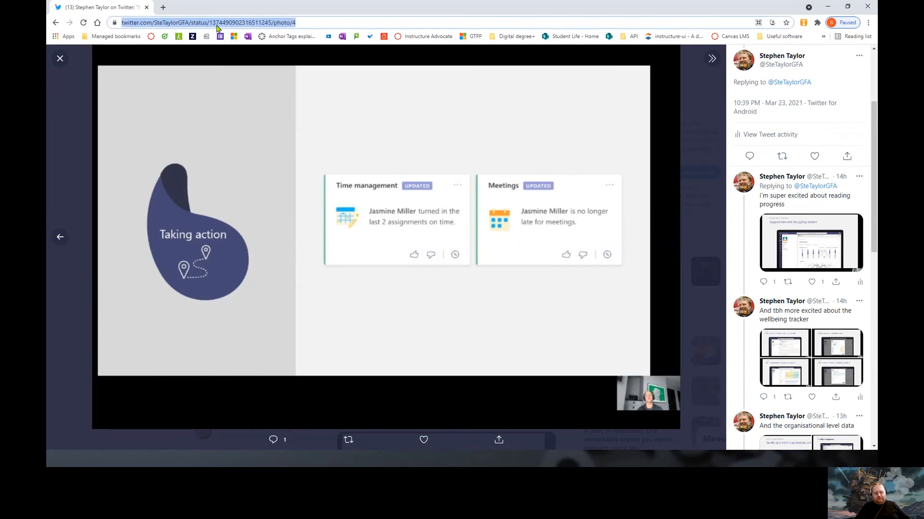
Go to the MyAnalytics site by typing 'myan' into the address bar
{"action": "type", "text": "myan"}
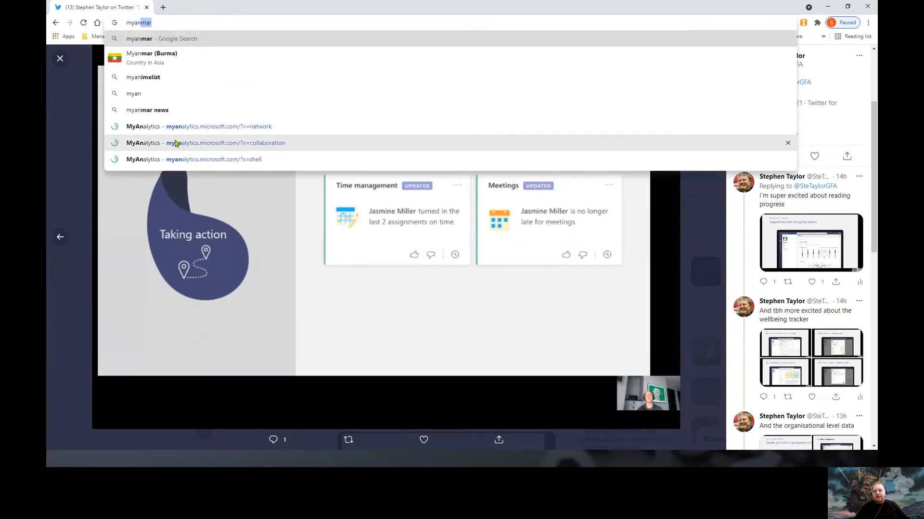
{"action": "left_click", "coordinate": [154, 164]}
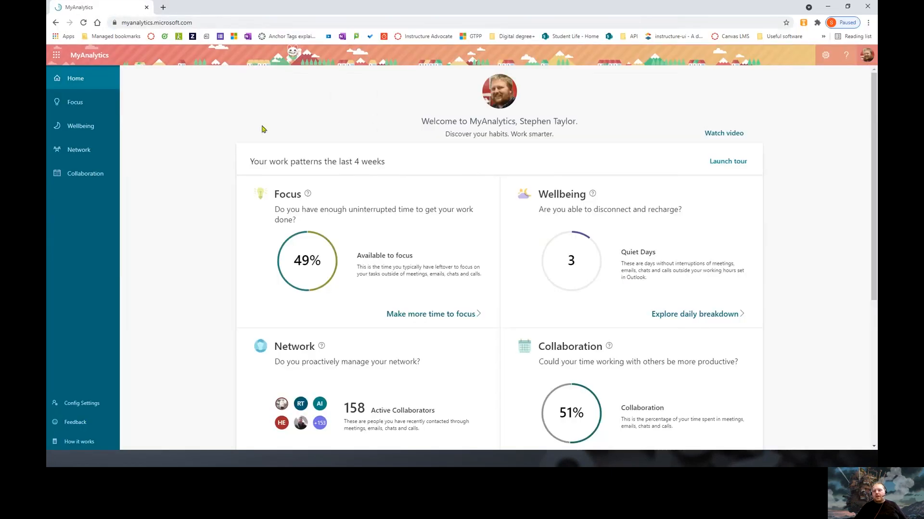
{"action": "scroll", "coordinate": [873, 129], "scroll_direction": "down", "scroll_amount": 2}
{"action": "scroll", "coordinate": [866, 147], "scroll_direction": "up", "scroll_amount": 1}
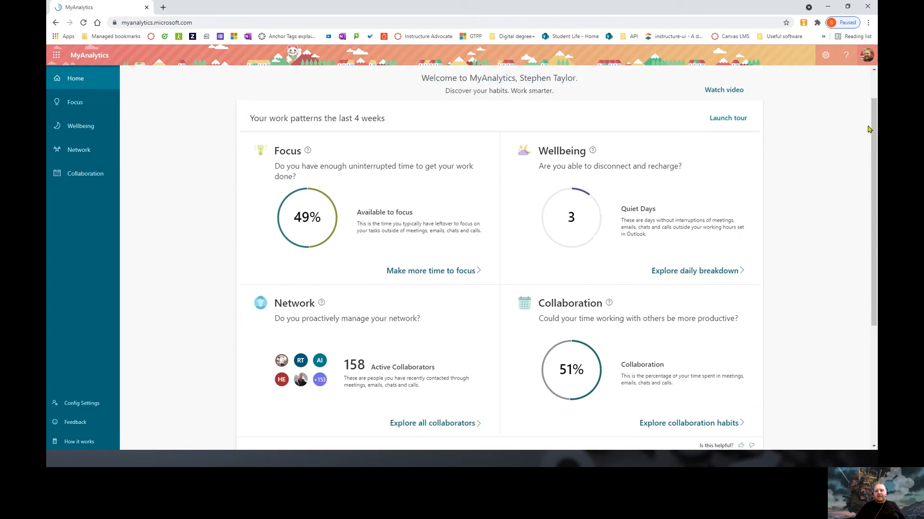
Review the dashboard cards: 49% focus time, 3 quiet days, 158 collaborators, 51% collaboration
{"action": "scroll", "coordinate": [718, 162], "scroll_direction": "down", "scroll_amount": 2}
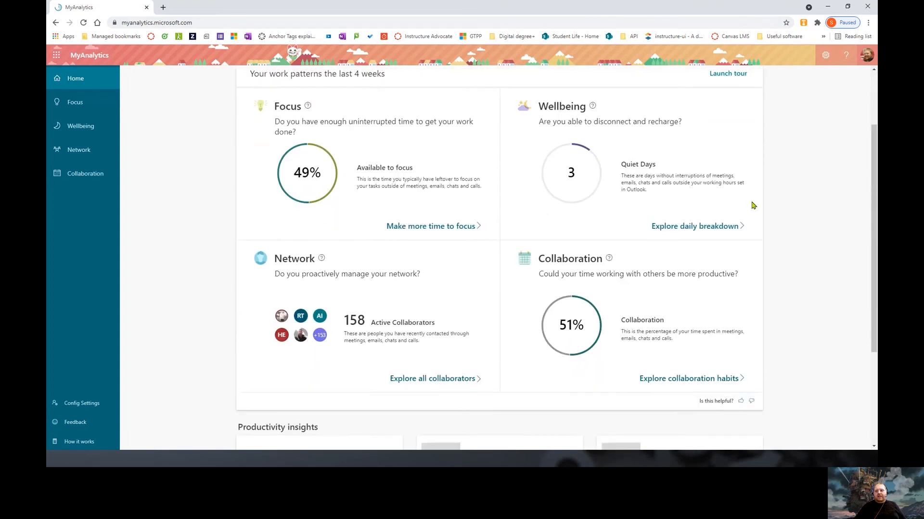
{"action": "scroll", "coordinate": [306, 228], "scroll_direction": "down", "scroll_amount": 3}
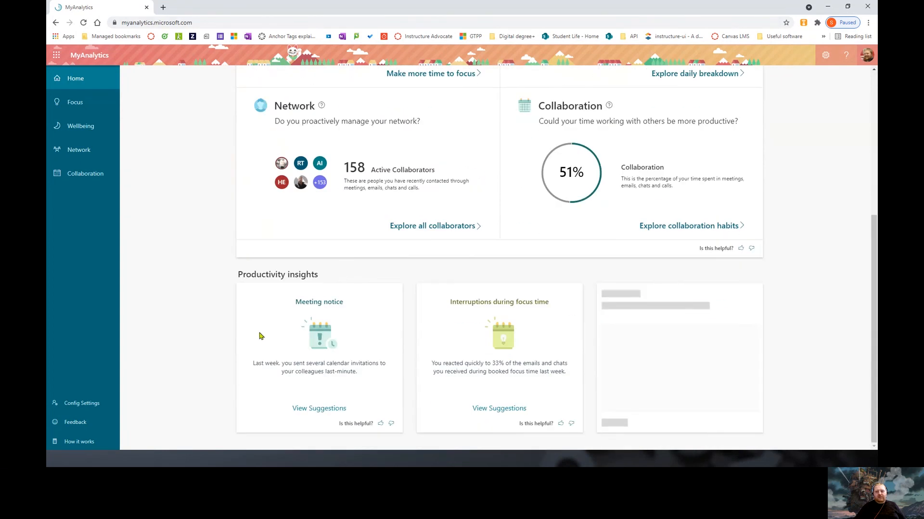
{"action": "scroll", "coordinate": [481, 332], "scroll_direction": "up", "scroll_amount": 5}
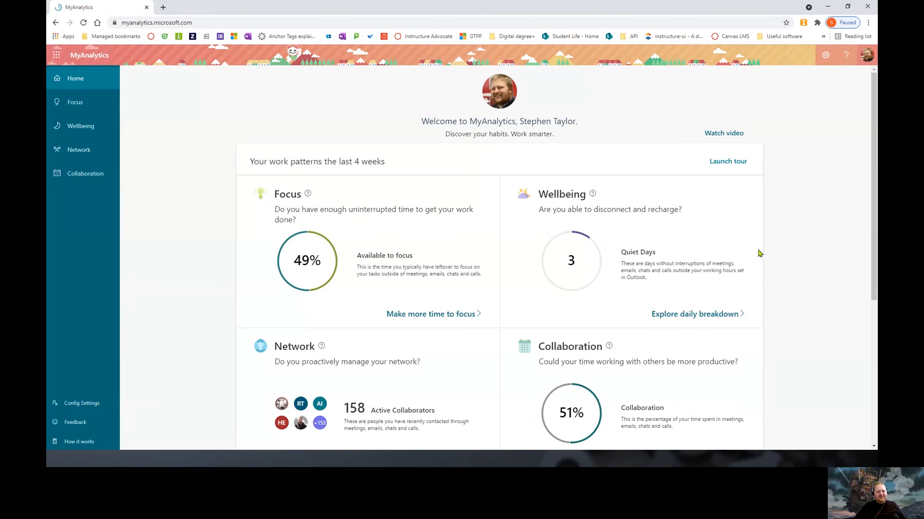
{"action": "scroll", "coordinate": [760, 255], "scroll_direction": "down", "scroll_amount": 2}
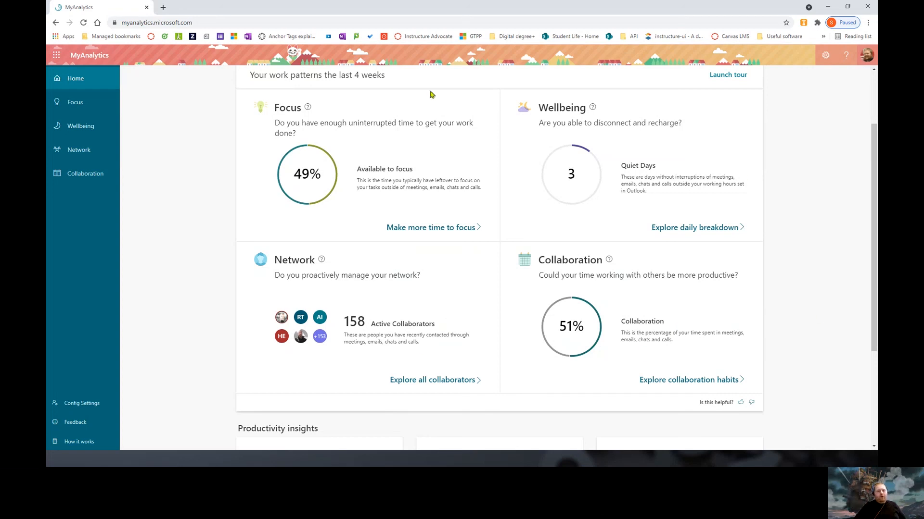
{"action": "scroll", "coordinate": [806, 332], "scroll_direction": "down", "scroll_amount": 3}
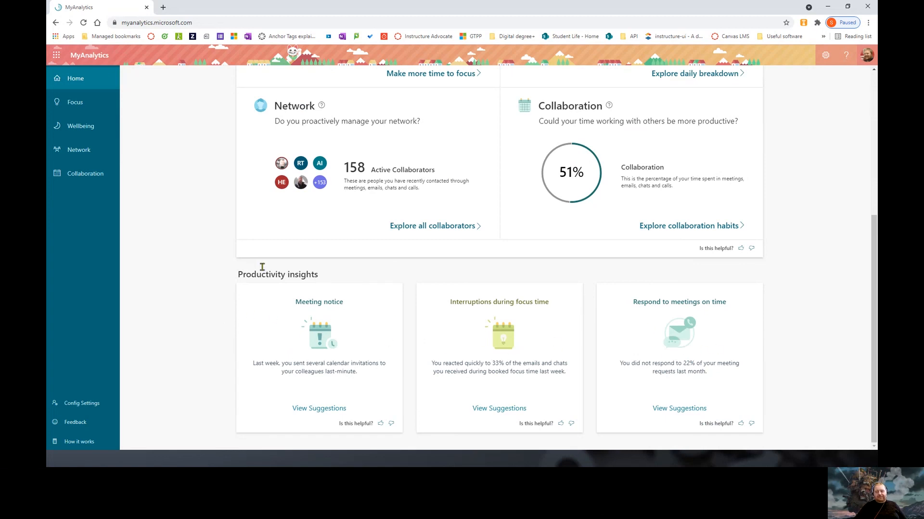
{"action": "scroll", "coordinate": [452, 260], "scroll_direction": "up", "scroll_amount": 5}
{"action": "scroll", "coordinate": [568, 289], "scroll_direction": "down", "scroll_amount": 2}
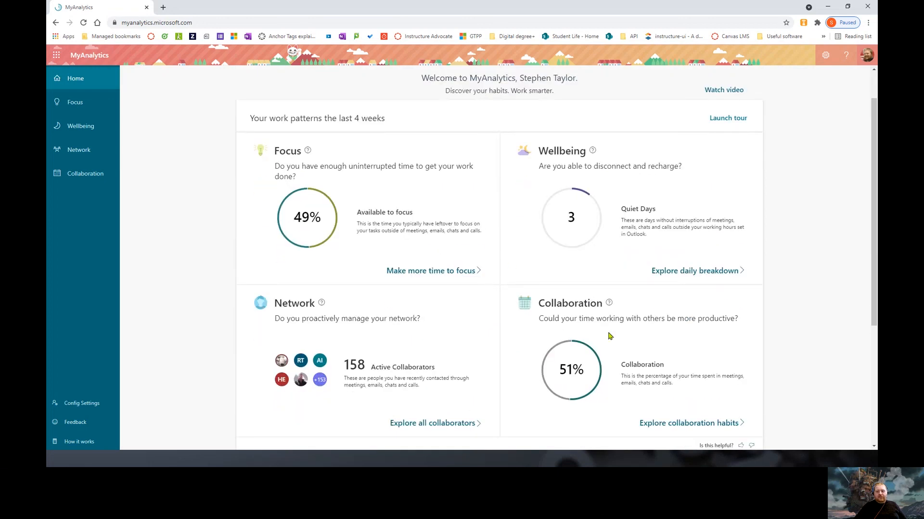